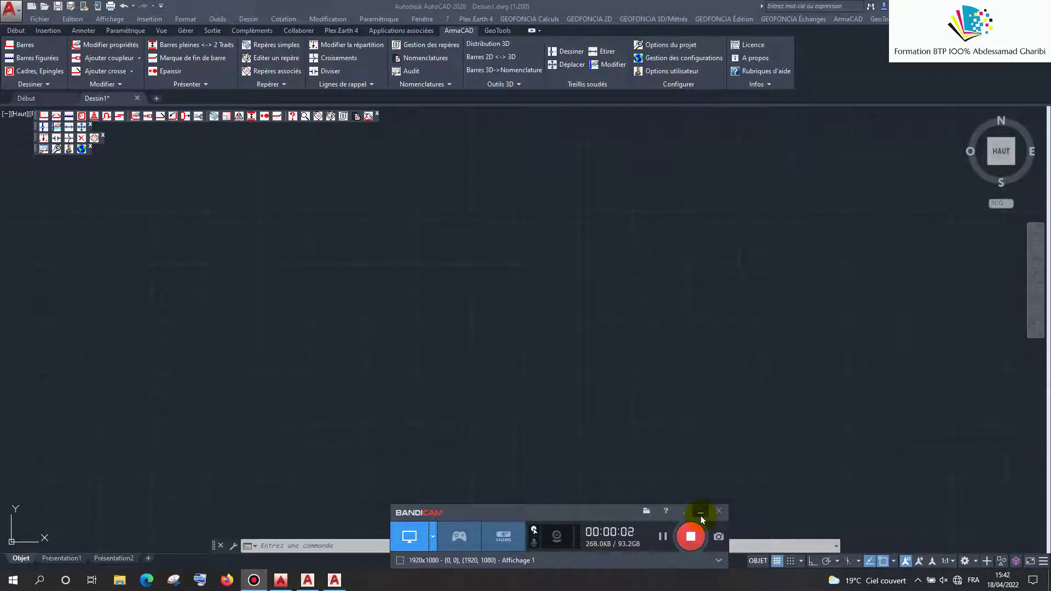
Open the ArmaCAD Barres settings with HA steel, diameter 25 and cover 25
left_click(702, 515)
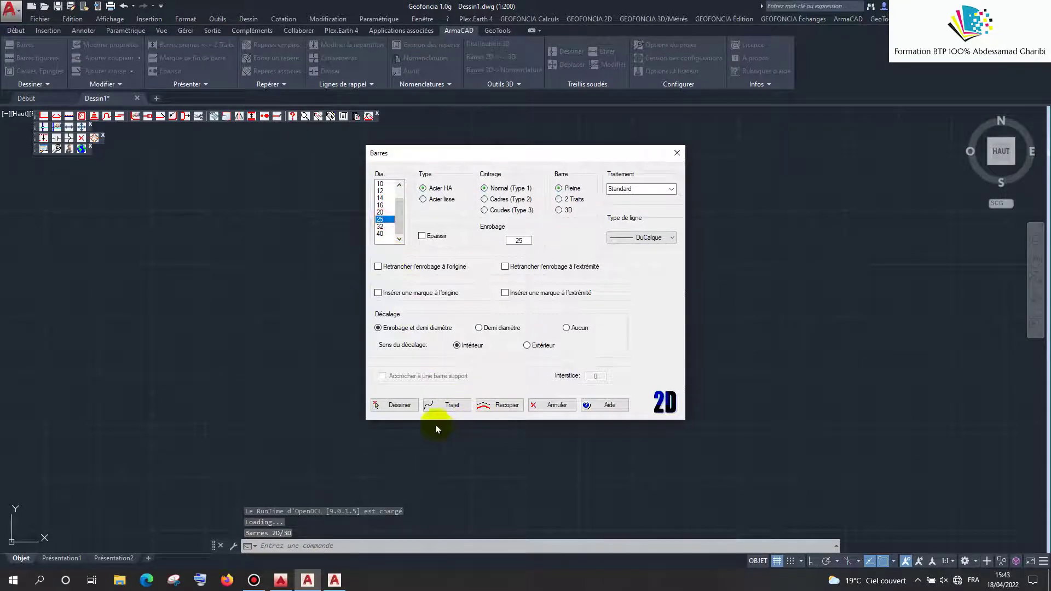
Draw a straight blue reinforcement bar between two picked points
left_click(397, 406)
left_click(266, 235)
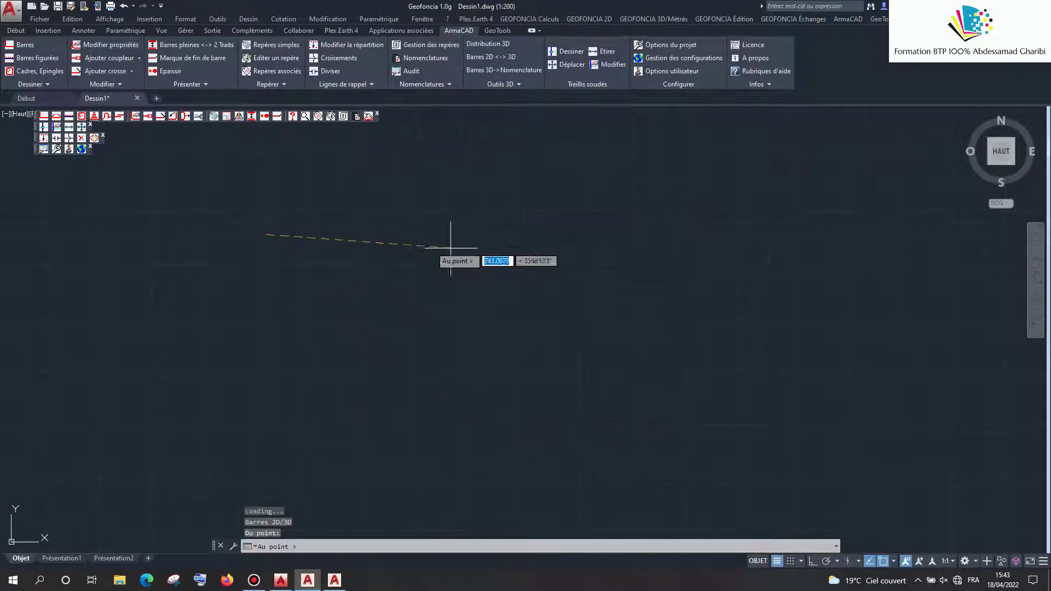
left_click(666, 260)
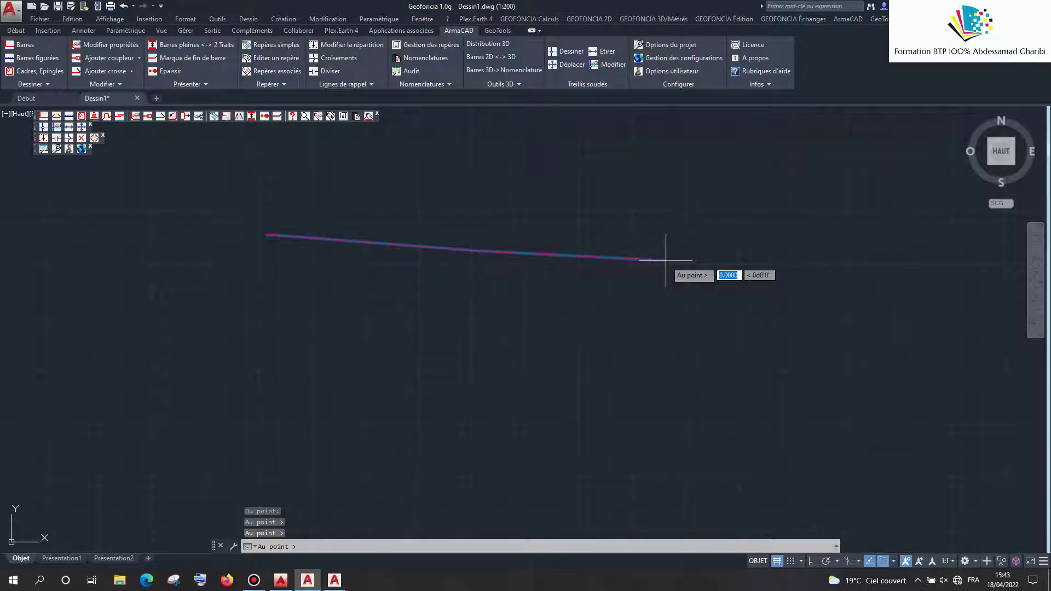
key("Return")
scroll(393, 284, "down", 2)
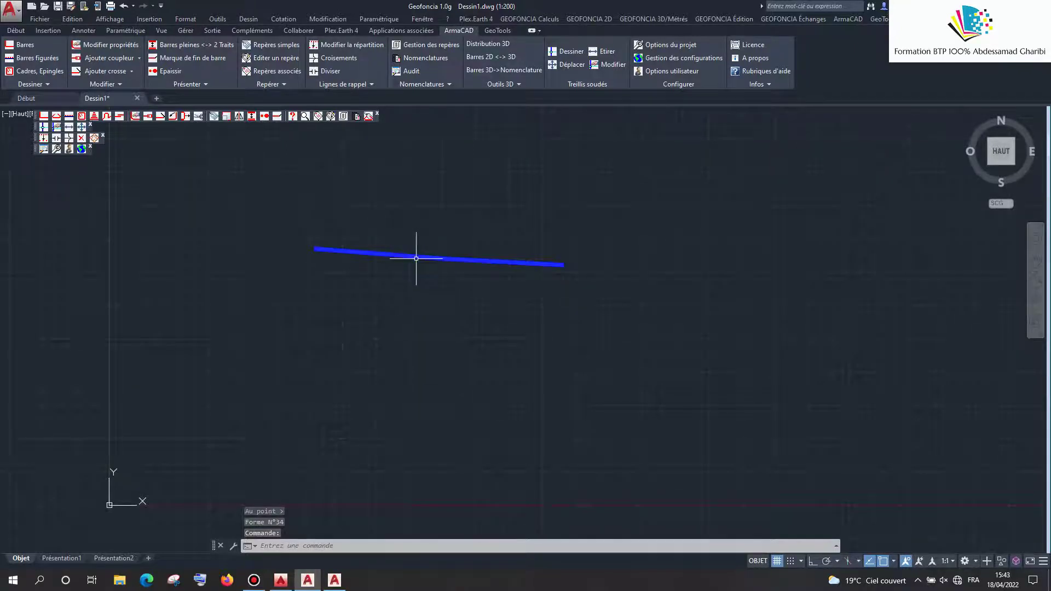
scroll(415, 265, "up", 2)
scroll(419, 255, "up", 2)
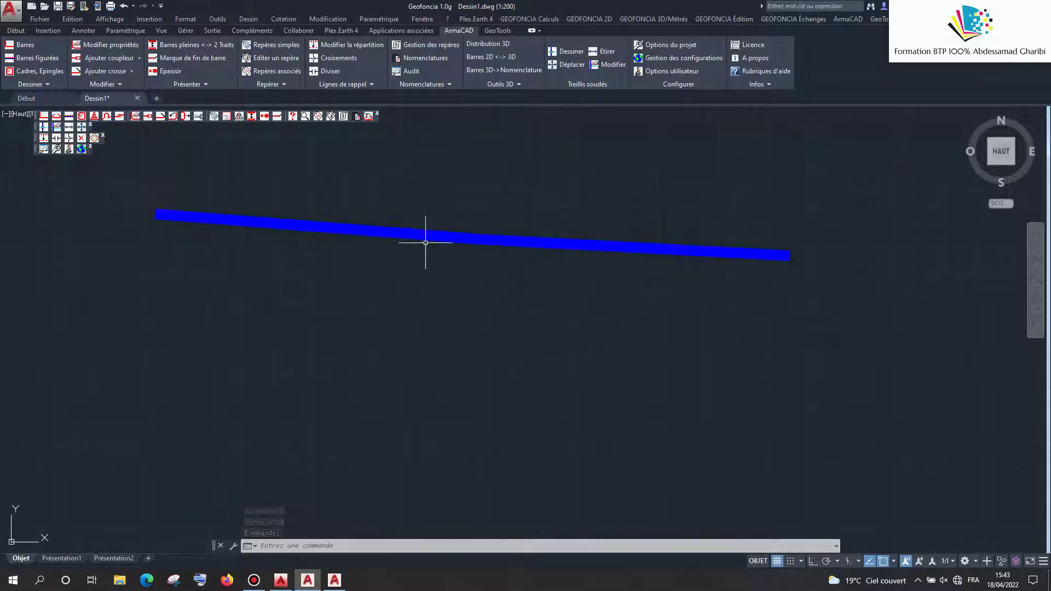
Select the blue bar to view its actions, cancel, then start a figured bar in plan view
left_click(429, 237)
left_click(419, 262)
scroll(418, 268, "down", 3)
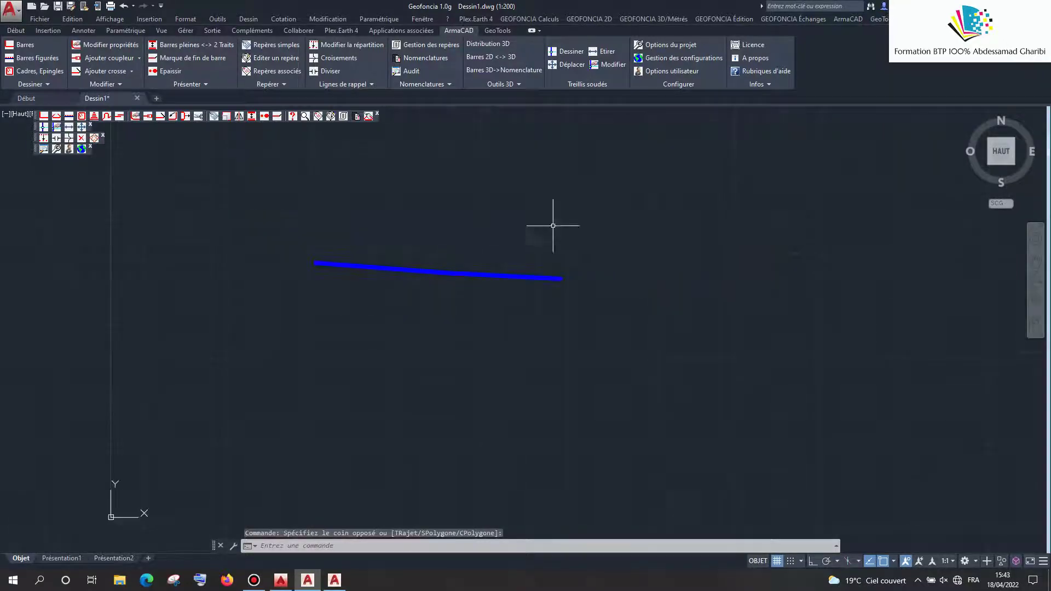
left_click(582, 211)
left_click(422, 278)
right_click(424, 277)
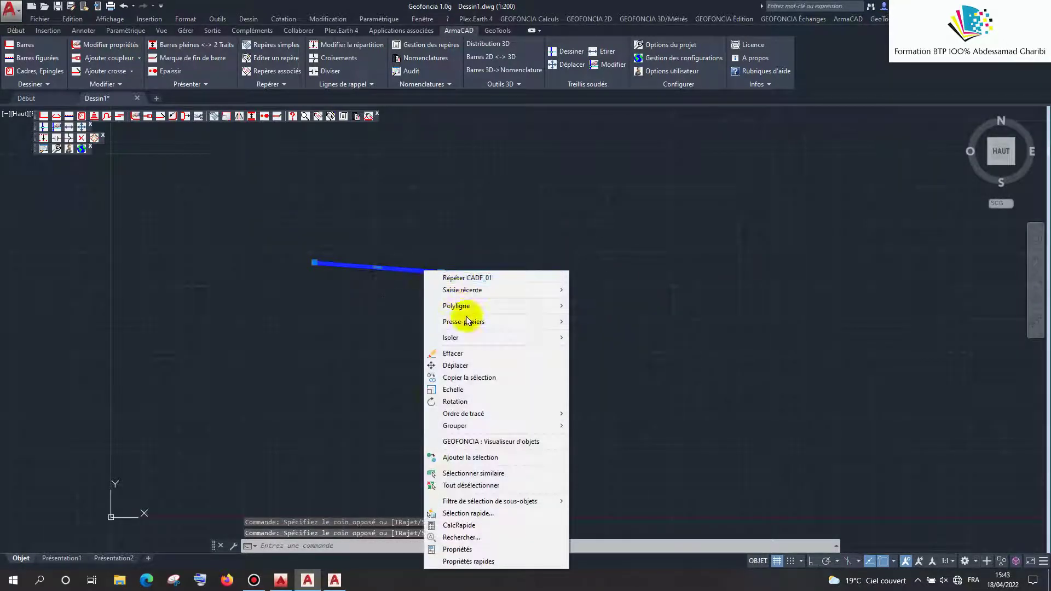
key("Escape")
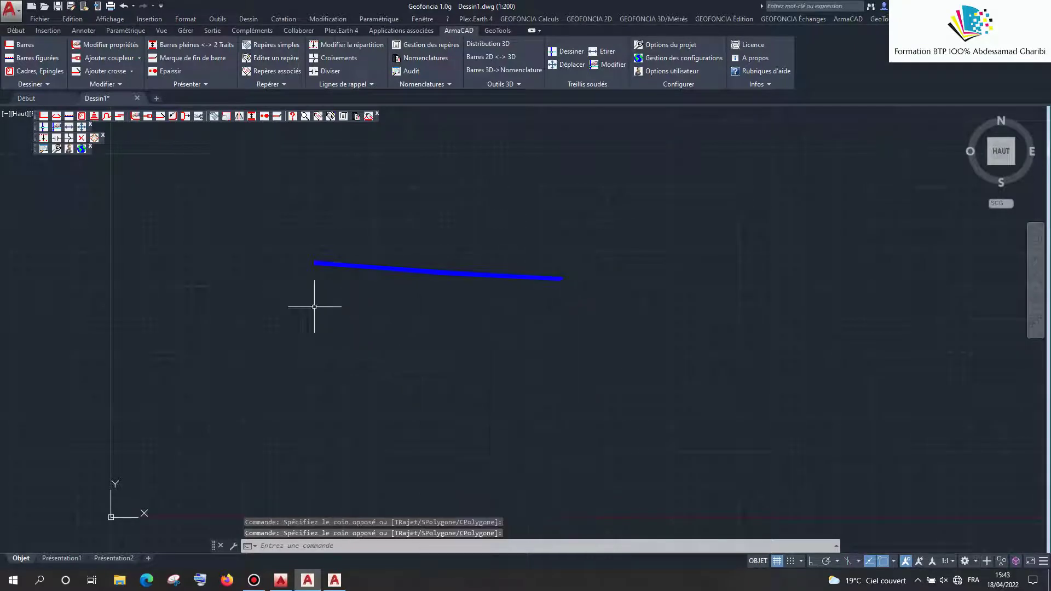
key("Escape")
left_click(23, 60)
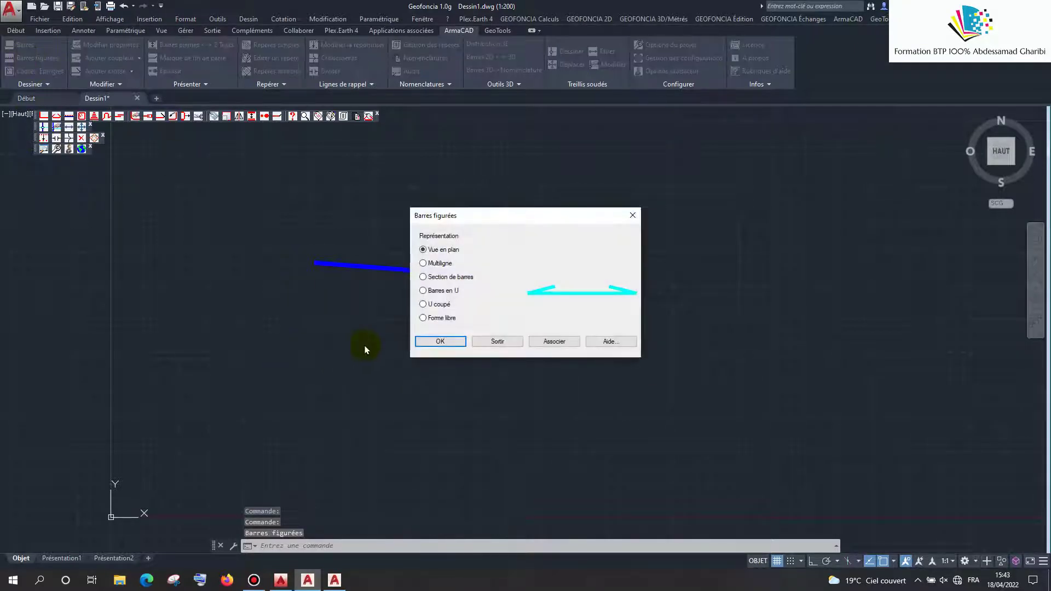
Draw a short hooked figured bar in plan view below the straight bar
left_click(432, 342)
left_click(465, 422)
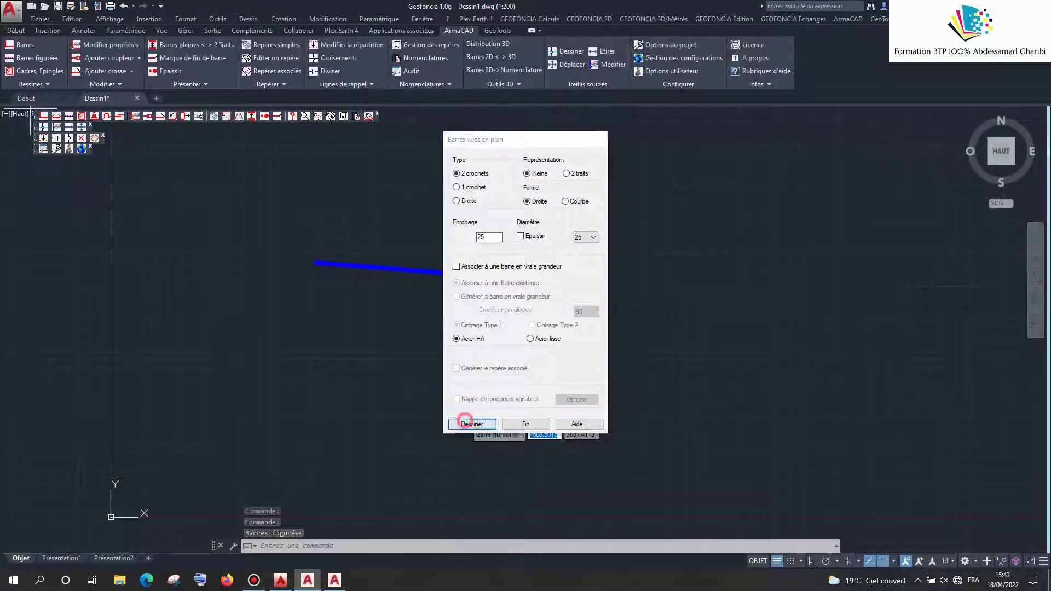
left_click(386, 351)
left_click(481, 362)
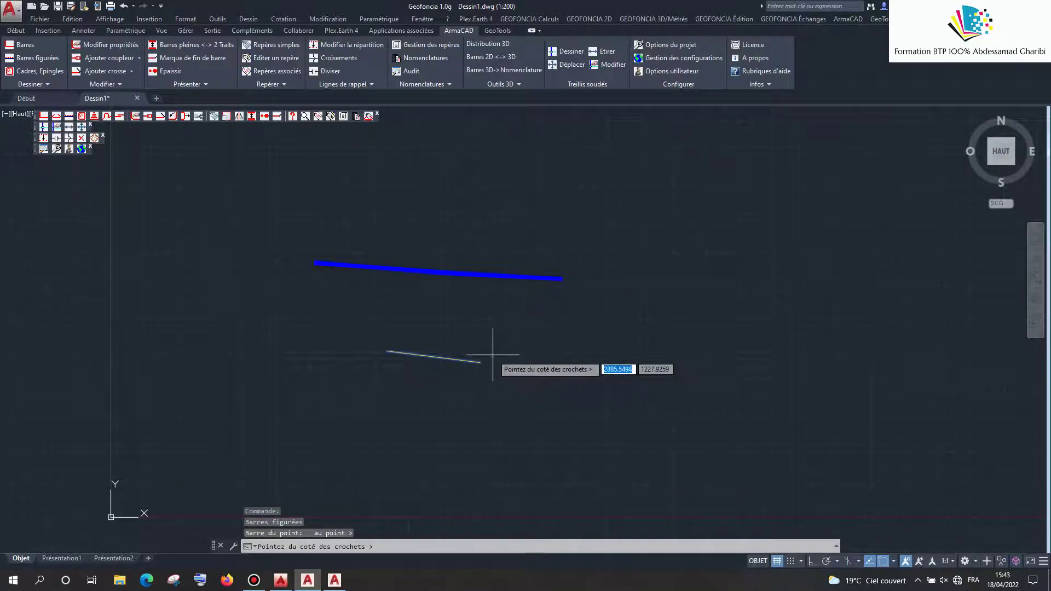
left_click(493, 354)
left_click(509, 419)
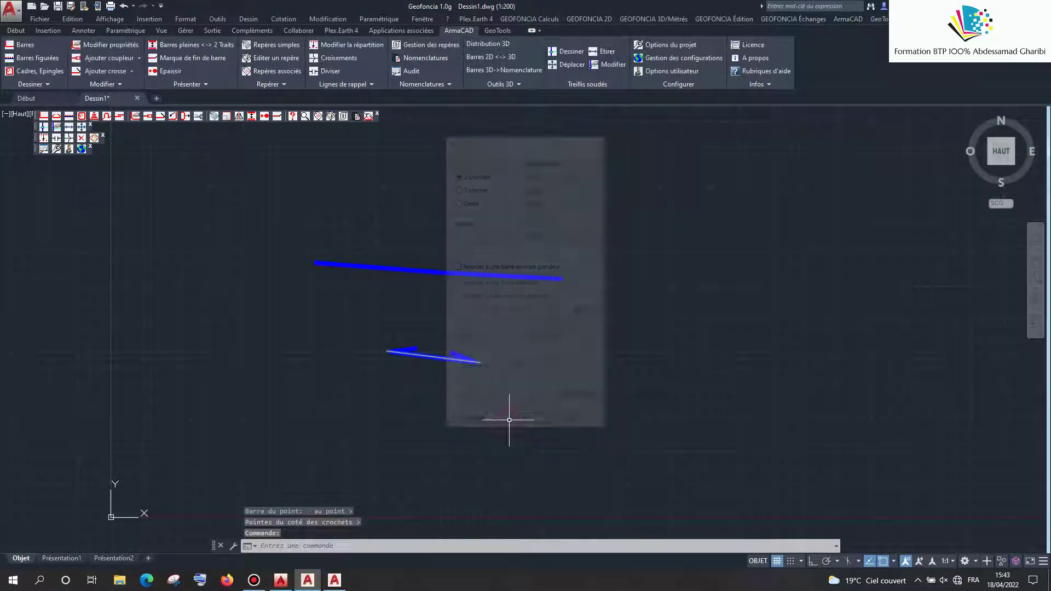
scroll(281, 330, "down", 2)
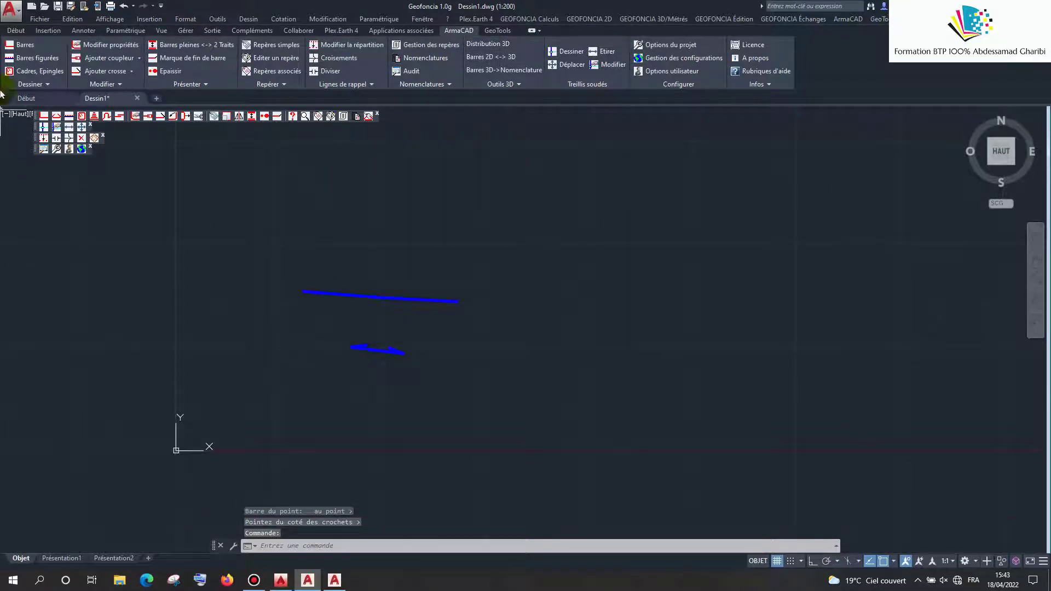
Draw a Type 1 rectangular stirrup right of the bars from two base points and a height
key("Return")
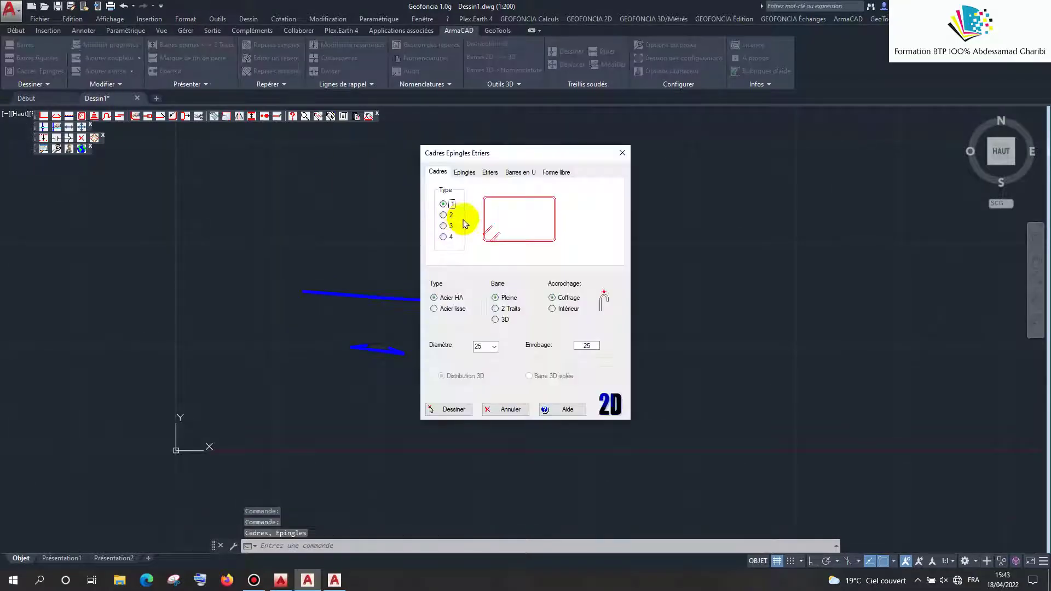
left_click(453, 409)
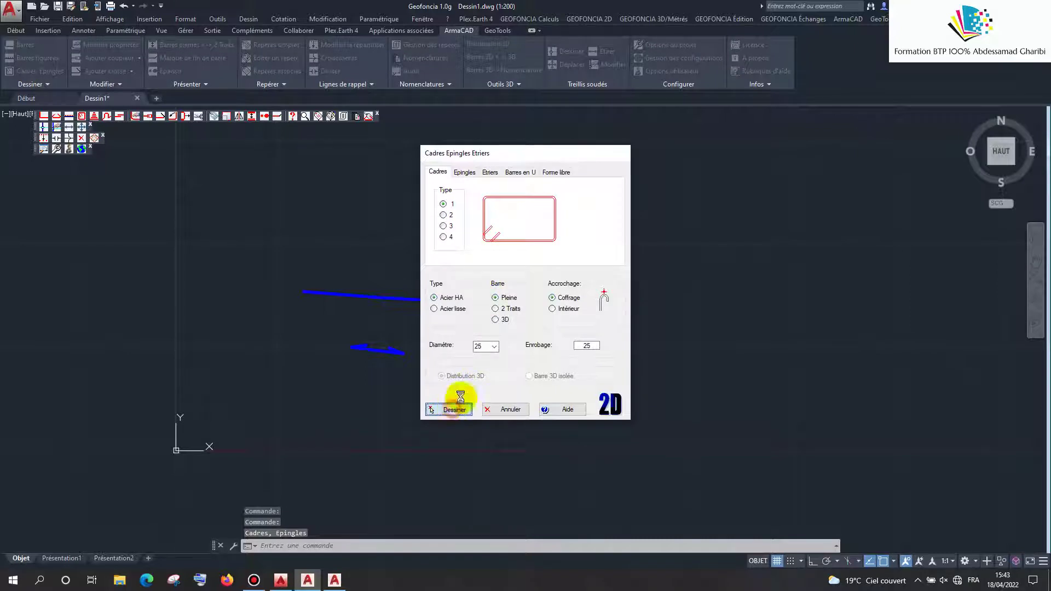
left_click(535, 246)
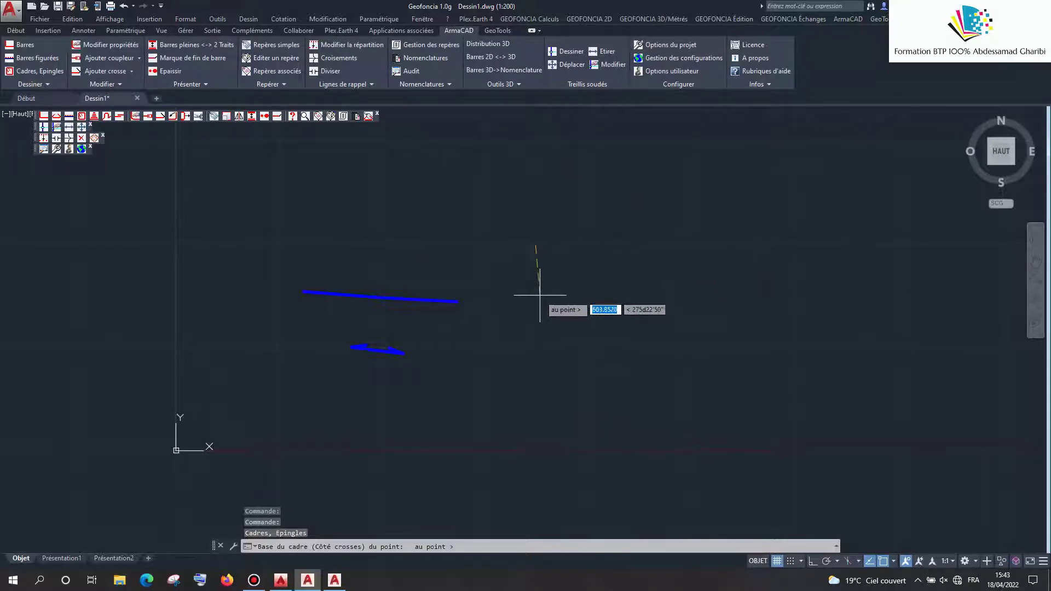
left_click(614, 246)
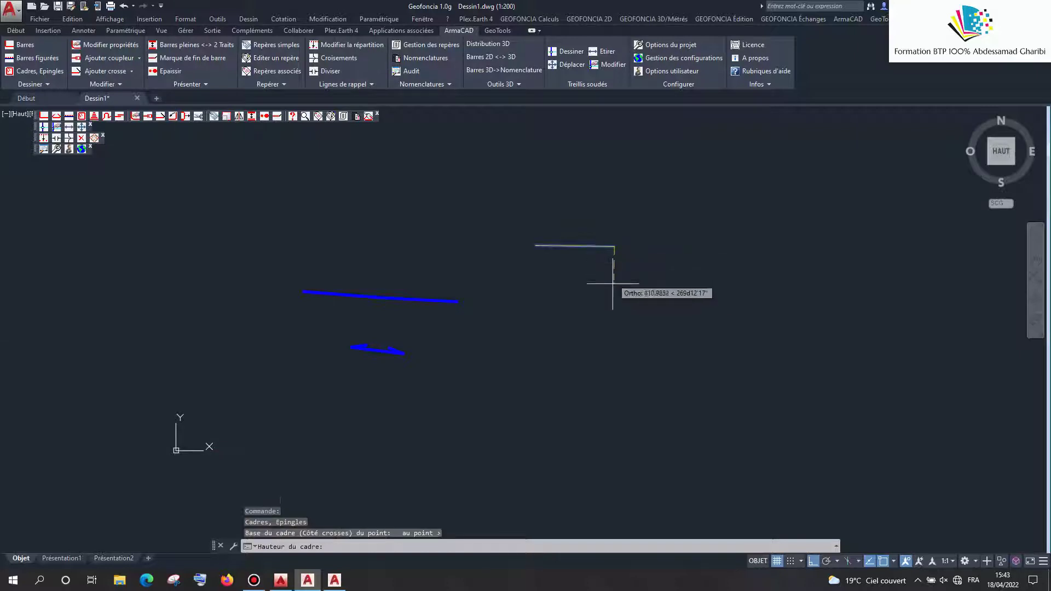
left_click(608, 301)
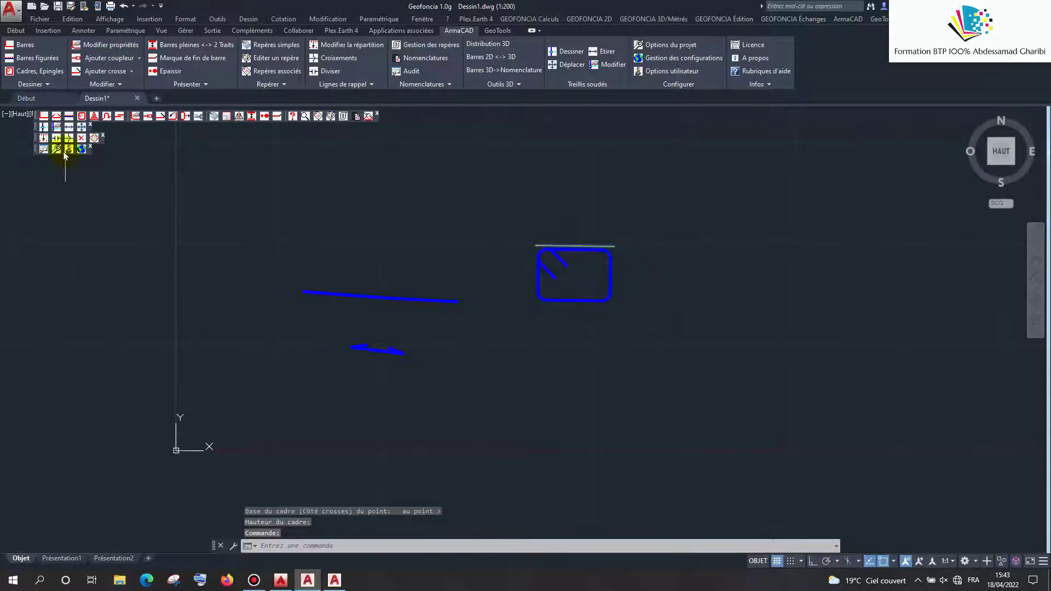
left_click(46, 71)
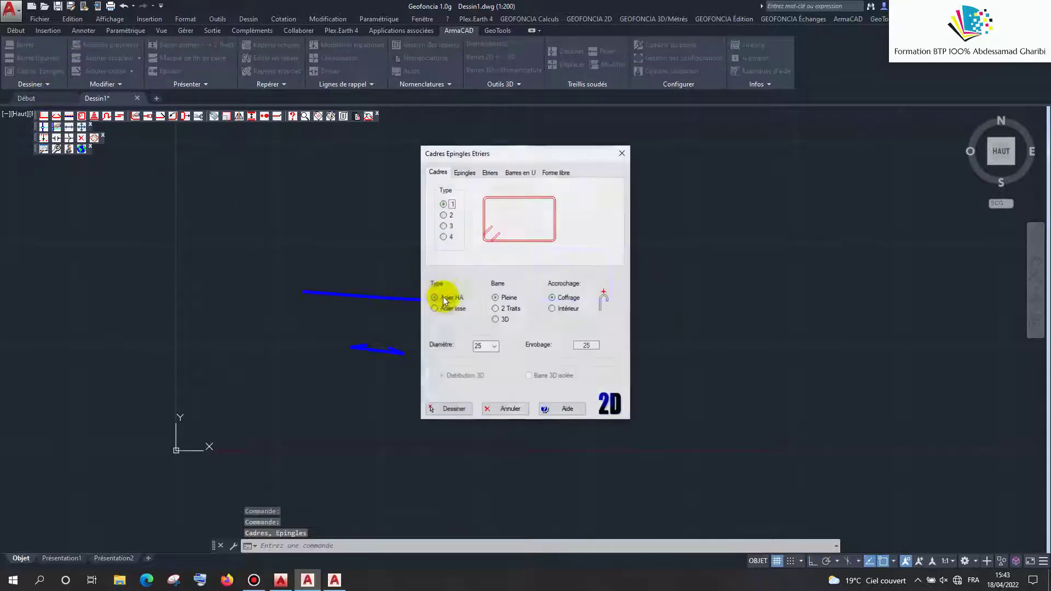
Distribute Type 2 3D frames at 200 spacing in a row beside the stirrup
left_click(443, 215)
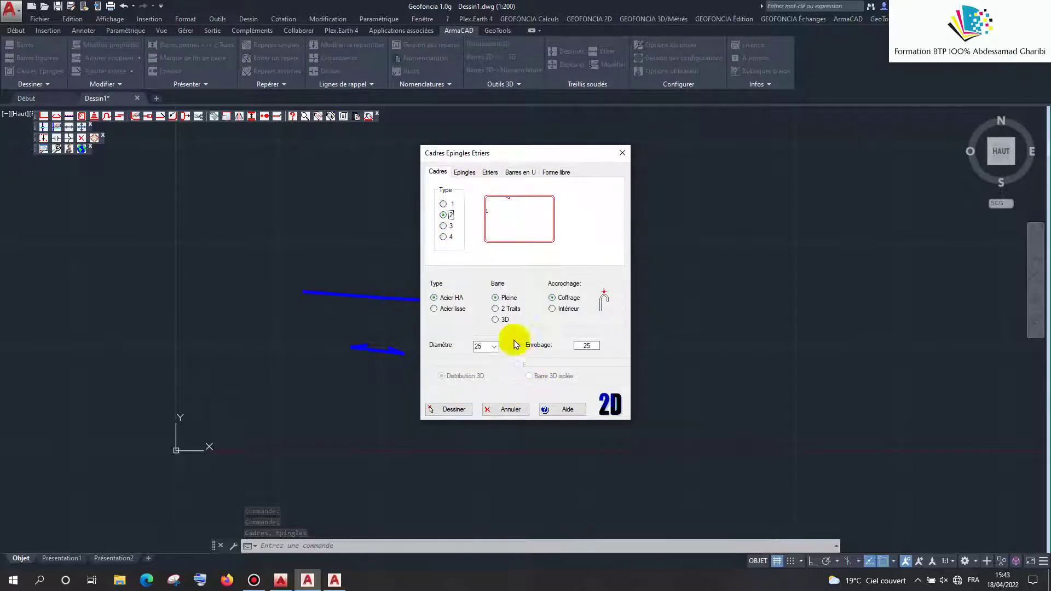
left_click(495, 319)
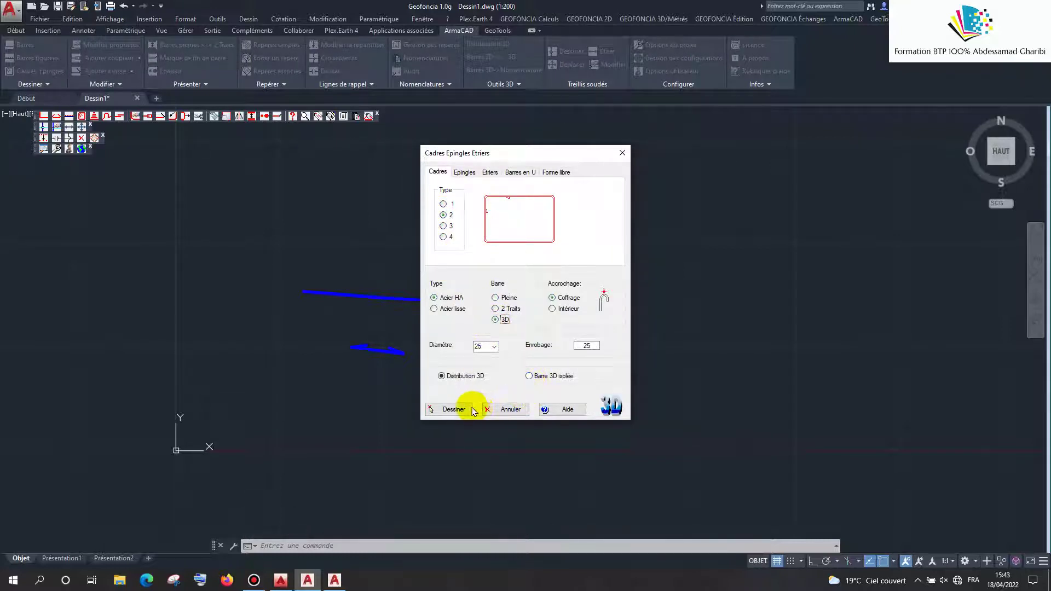
left_click(690, 239)
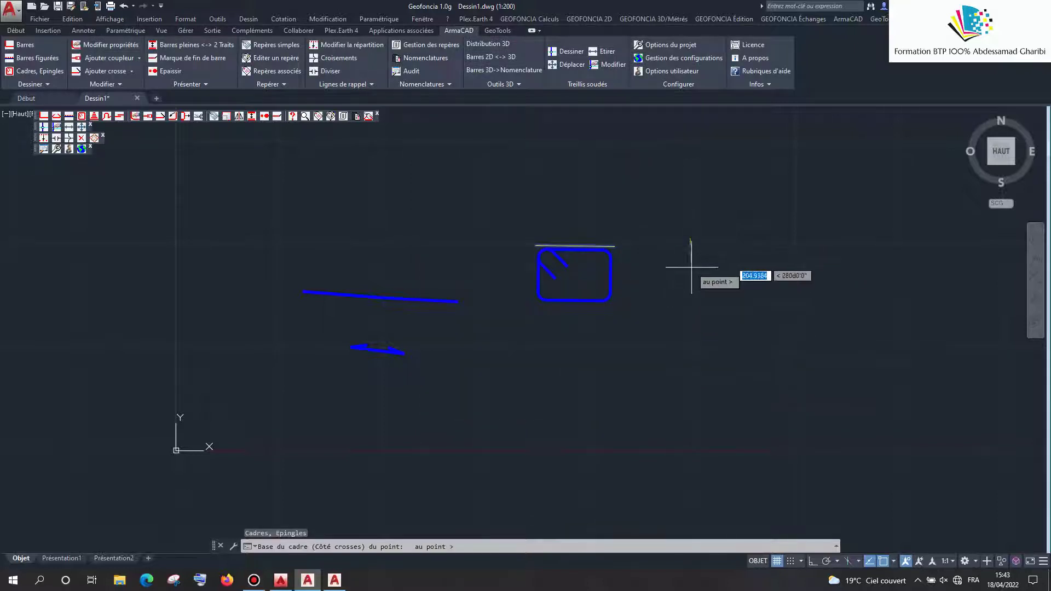
left_click(702, 303)
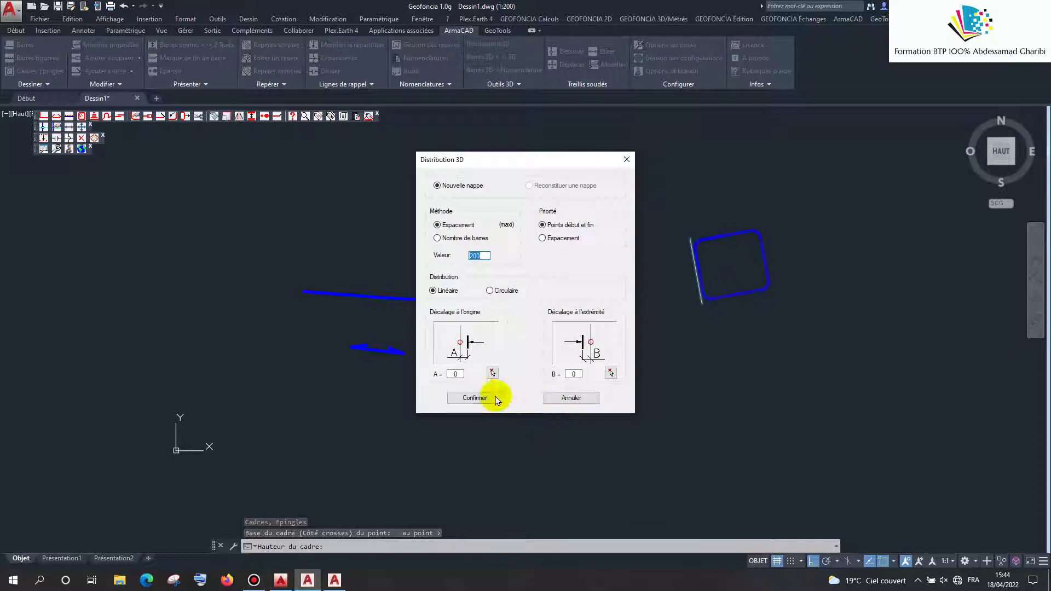
left_click(495, 398)
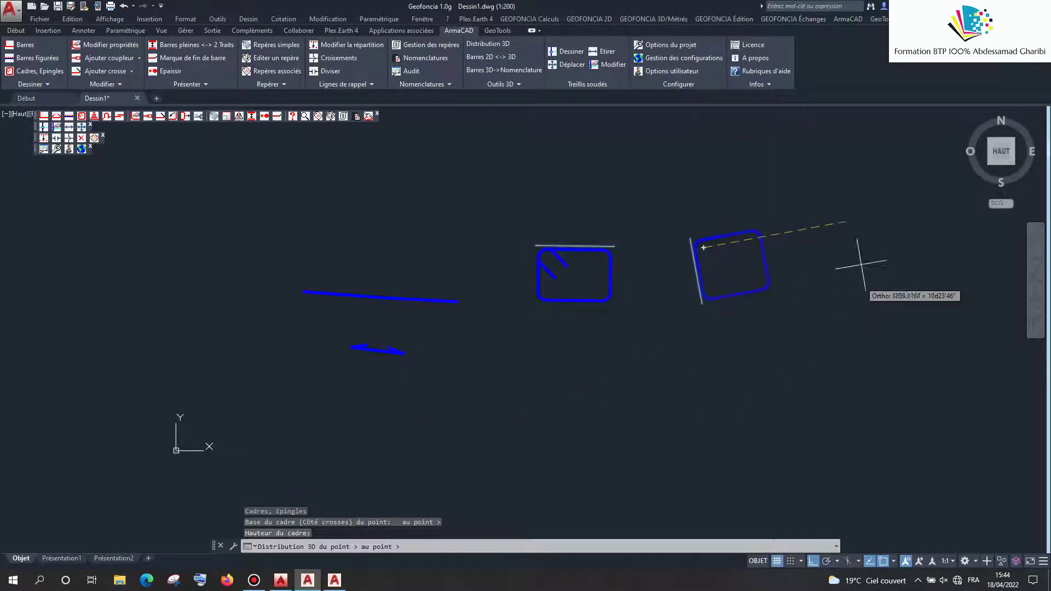
left_click(907, 213)
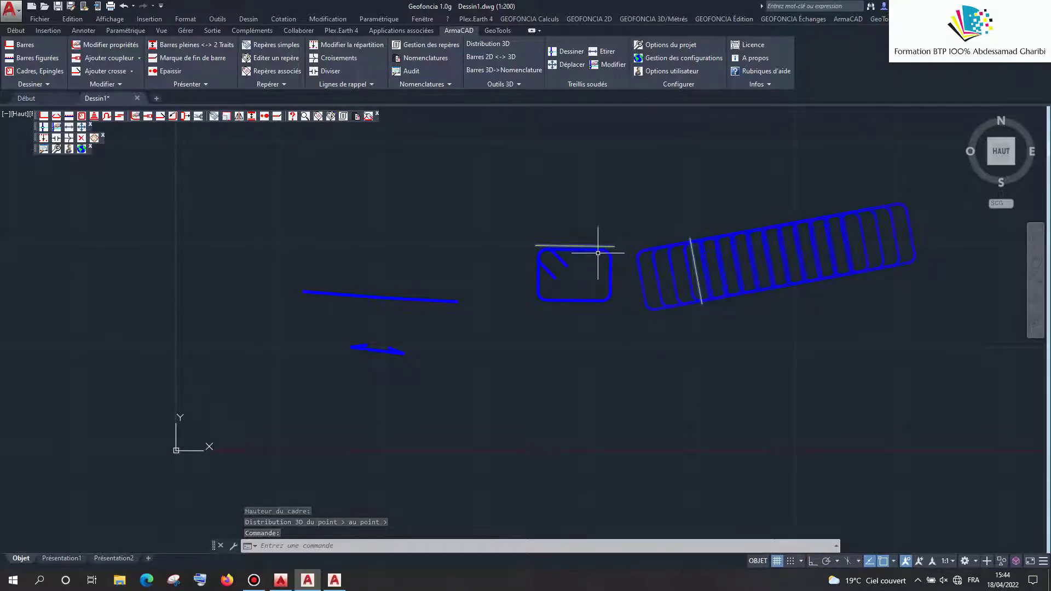
scroll(394, 297, "down", 4)
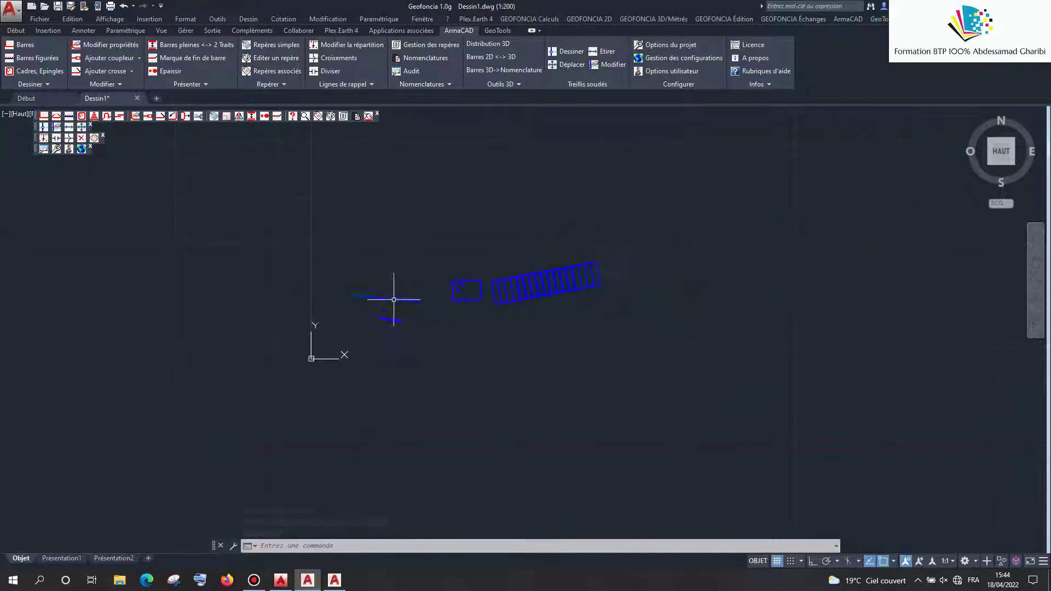
Distribute 3D hairpins at 200 spacing in a long diagonal row below the frames
left_click(47, 74)
left_click(473, 176)
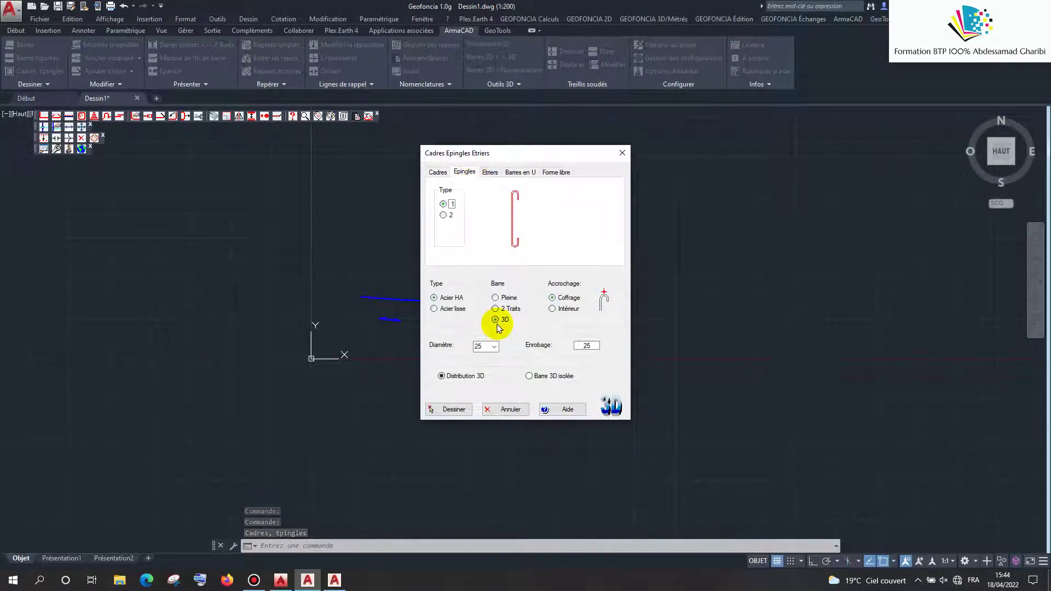
left_click(454, 409)
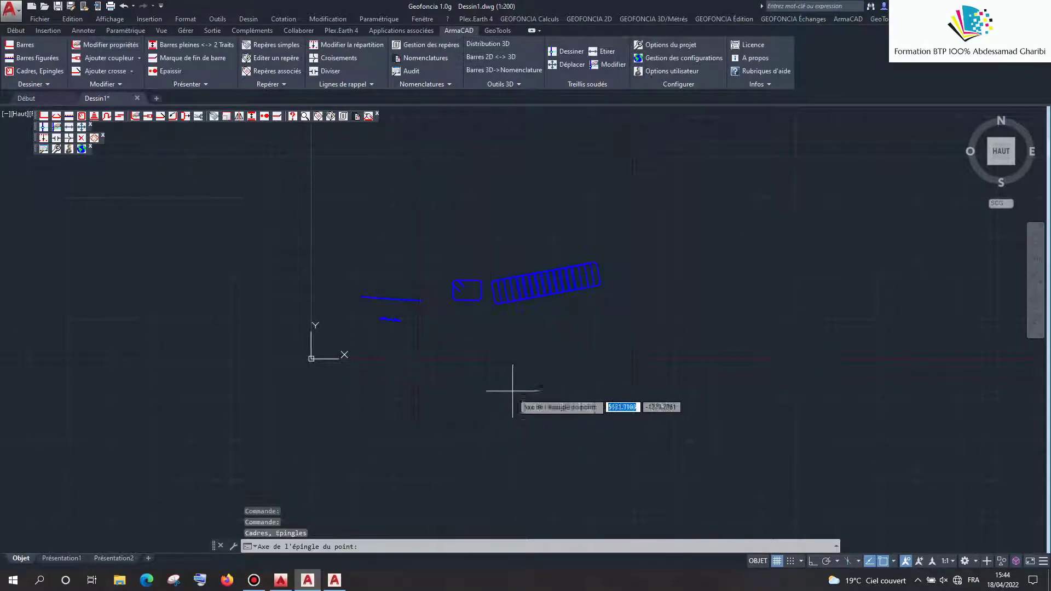
left_click(503, 357)
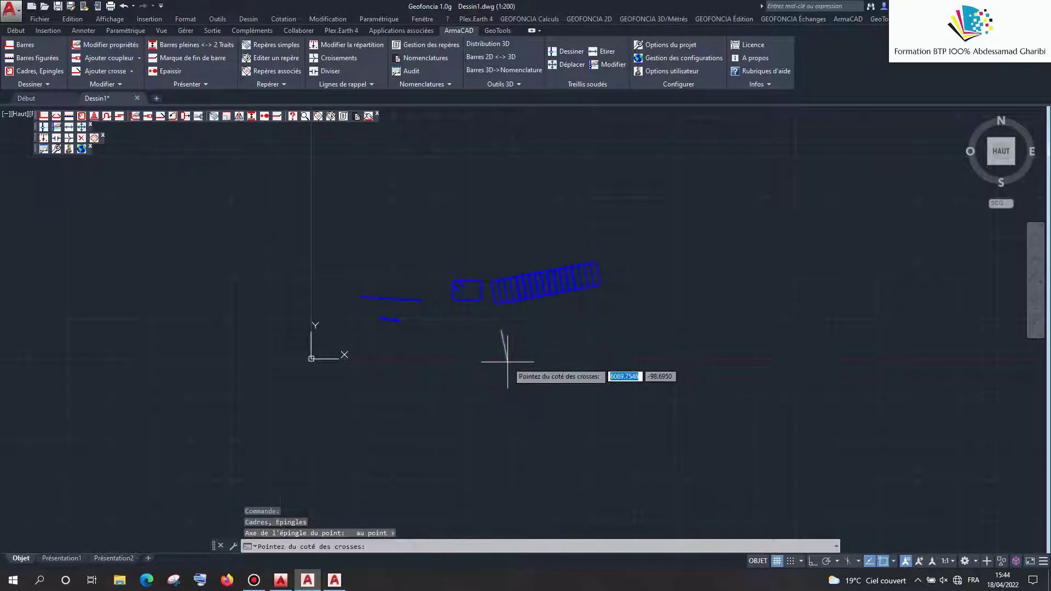
left_click(513, 358)
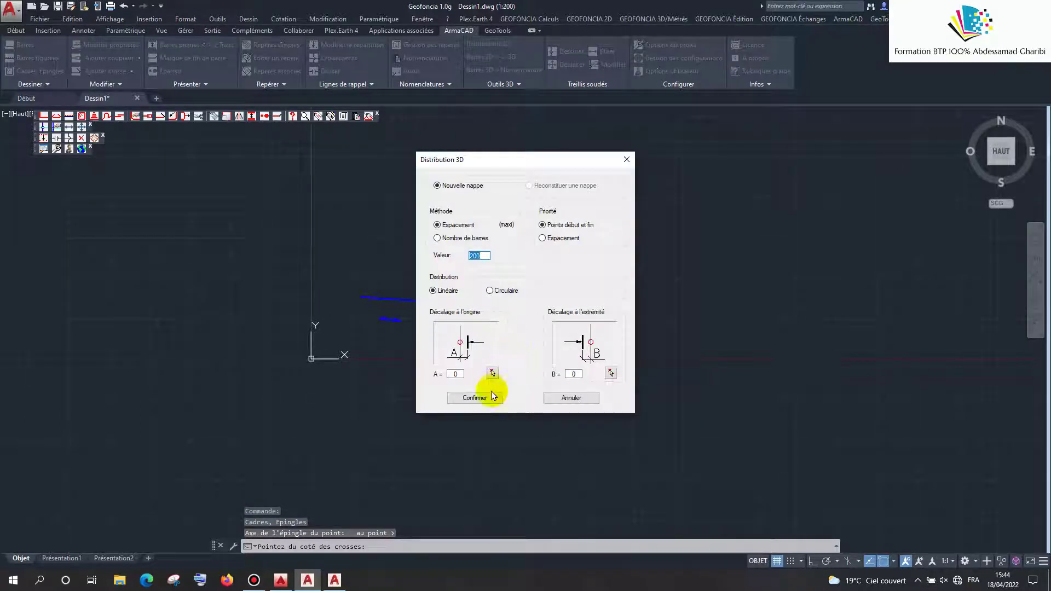
left_click(489, 398)
scroll(492, 350, "up", 5)
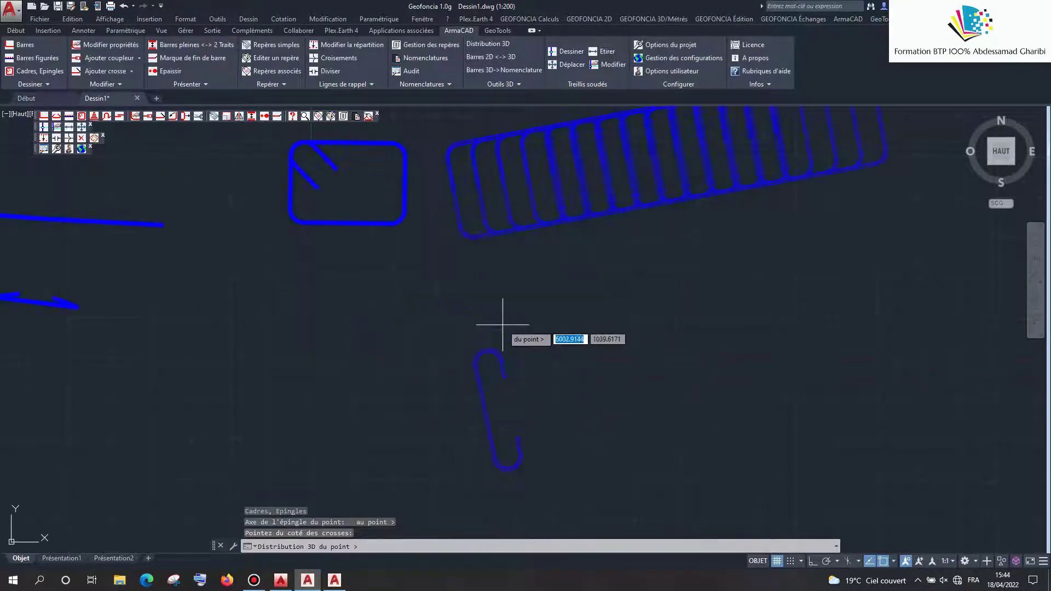
left_click(488, 362)
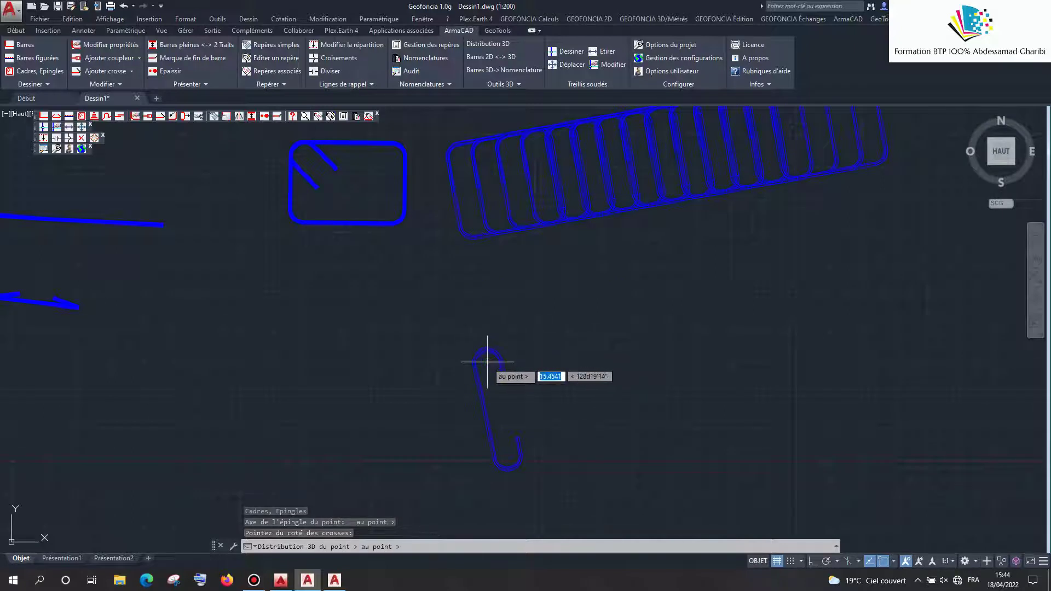
scroll(488, 362, "down", 3)
left_click(907, 248)
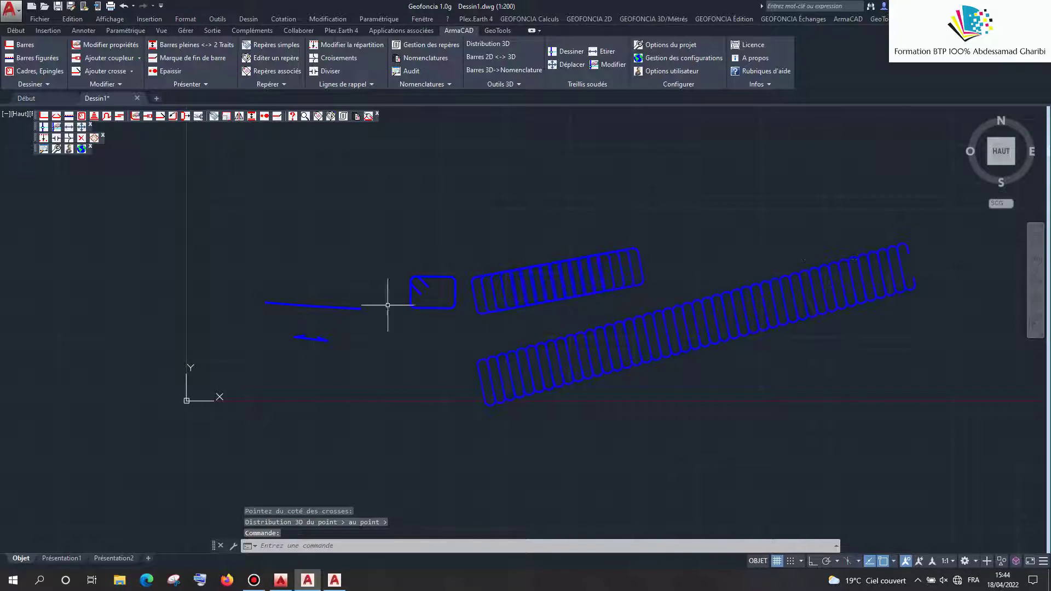
Choose a type 2 stirrup in the Etriers options and start placing it in 3D
left_click(60, 73)
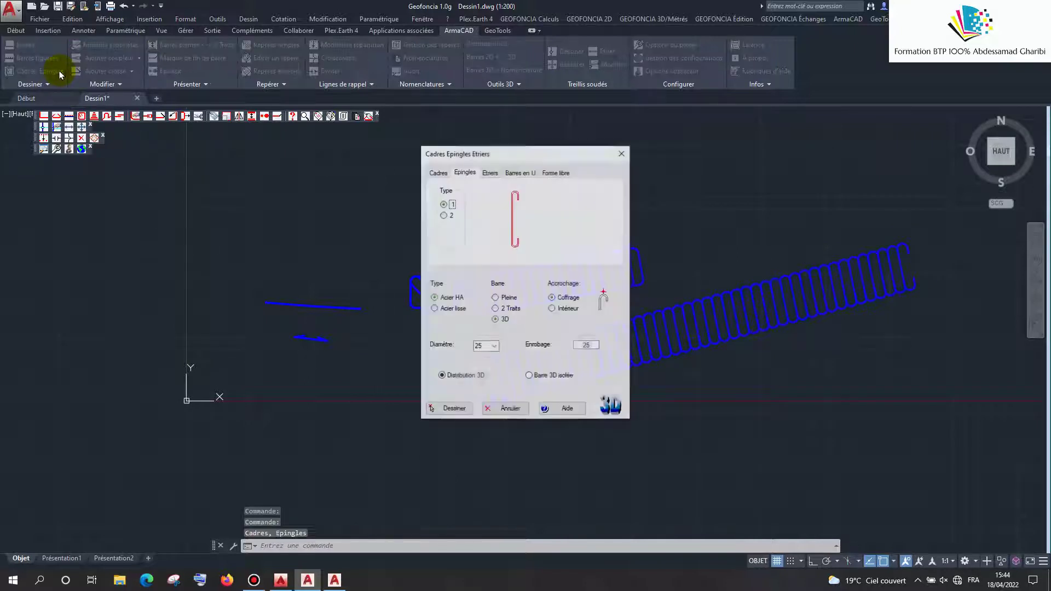
left_click(499, 174)
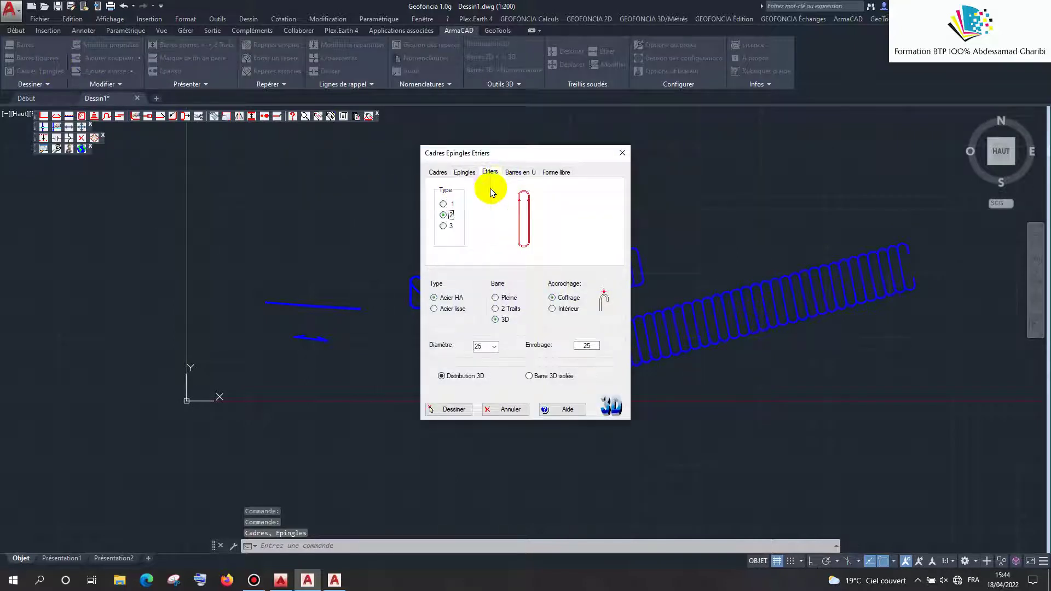
left_click(450, 215)
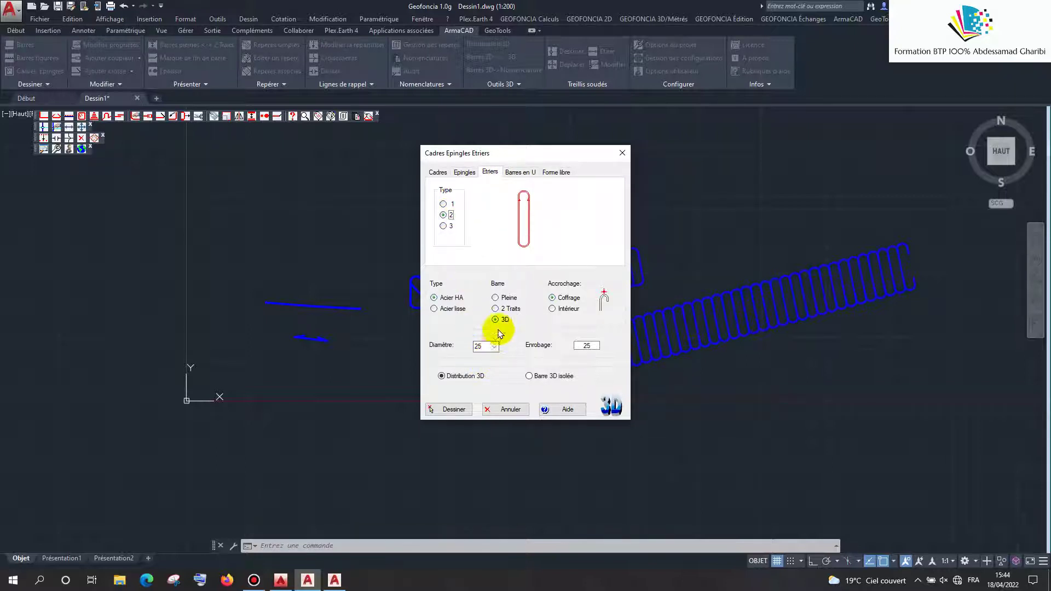
left_click(450, 410)
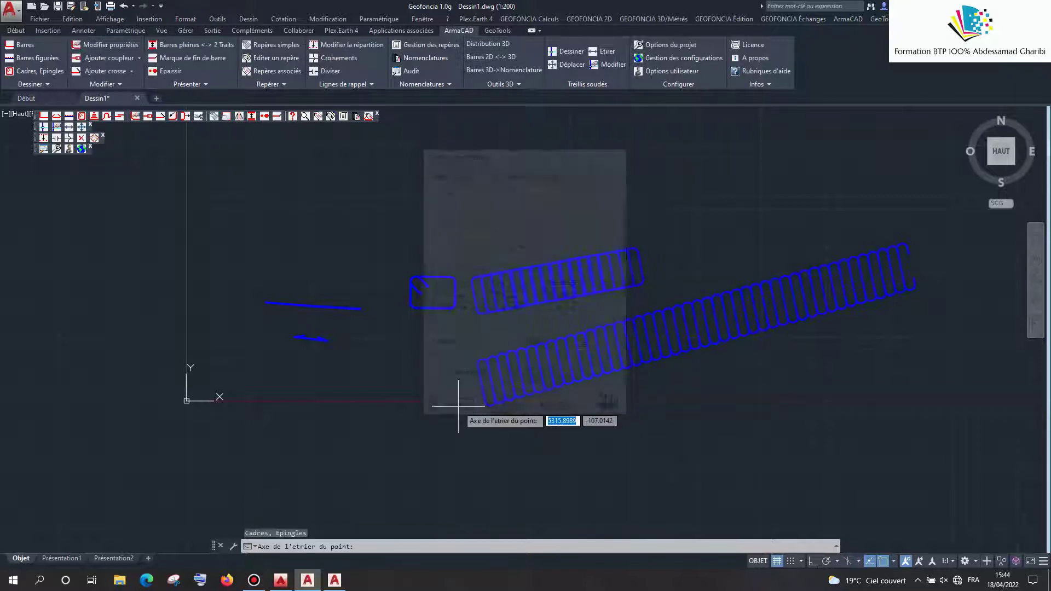
Pick the stirrup axis and plane, then distribute it diagonally beneath the hairpin row
scroll(405, 406, "down", 4)
left_click(440, 422)
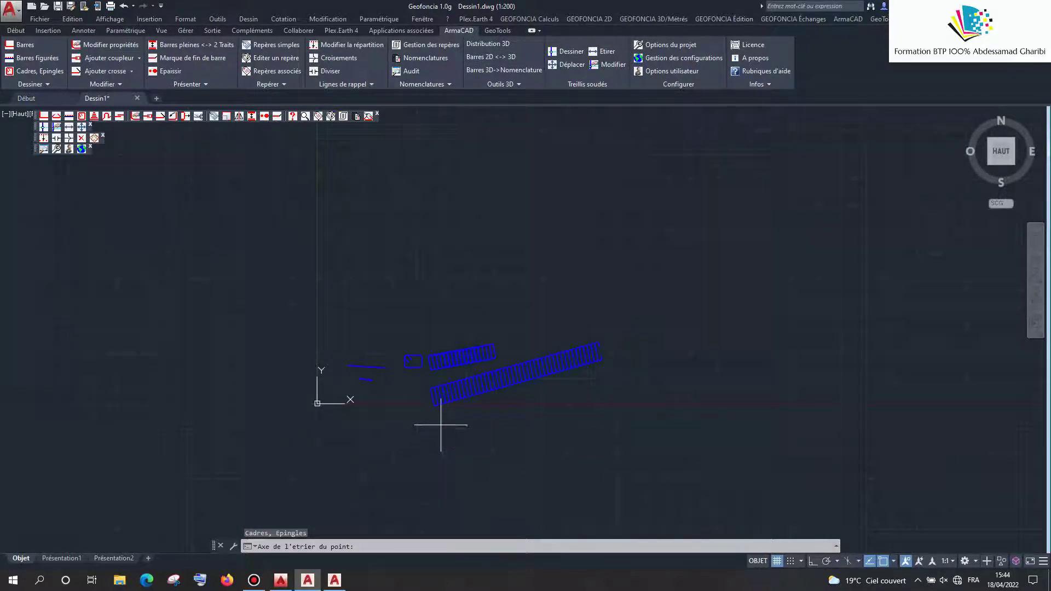
left_click(452, 457)
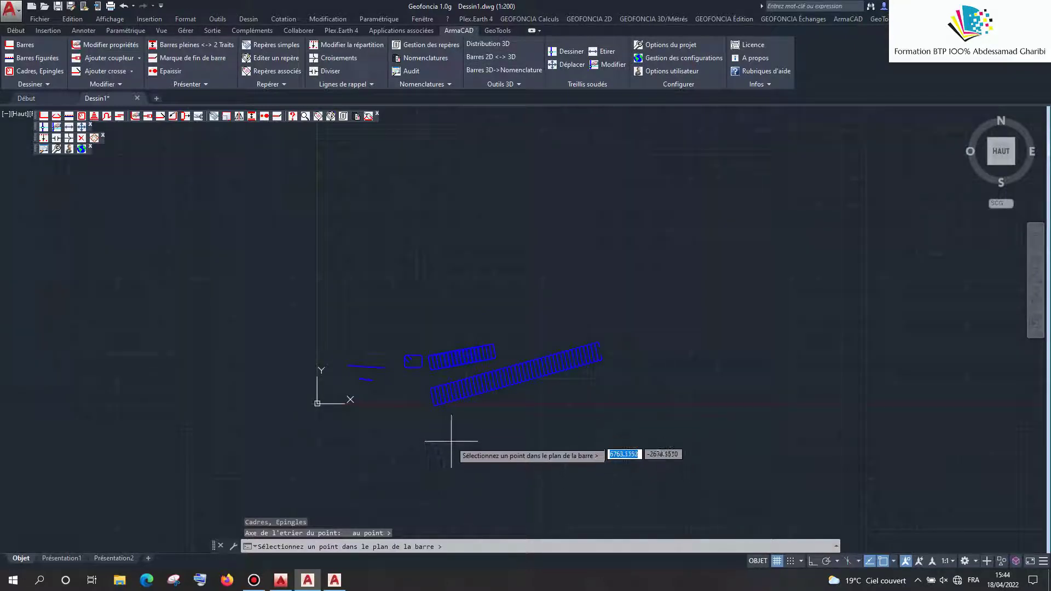
left_click(459, 454)
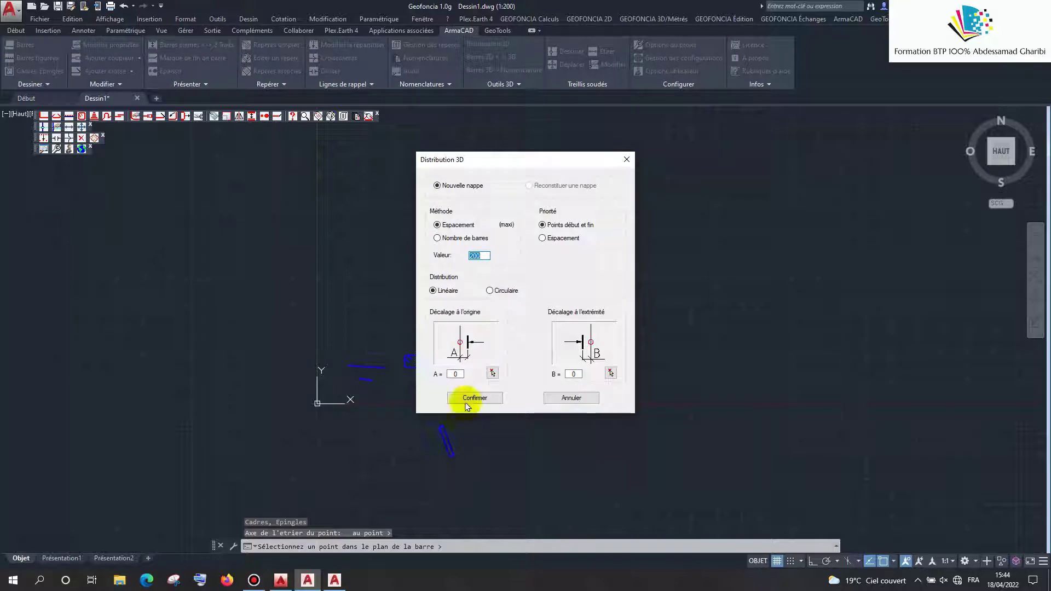
left_click(471, 401)
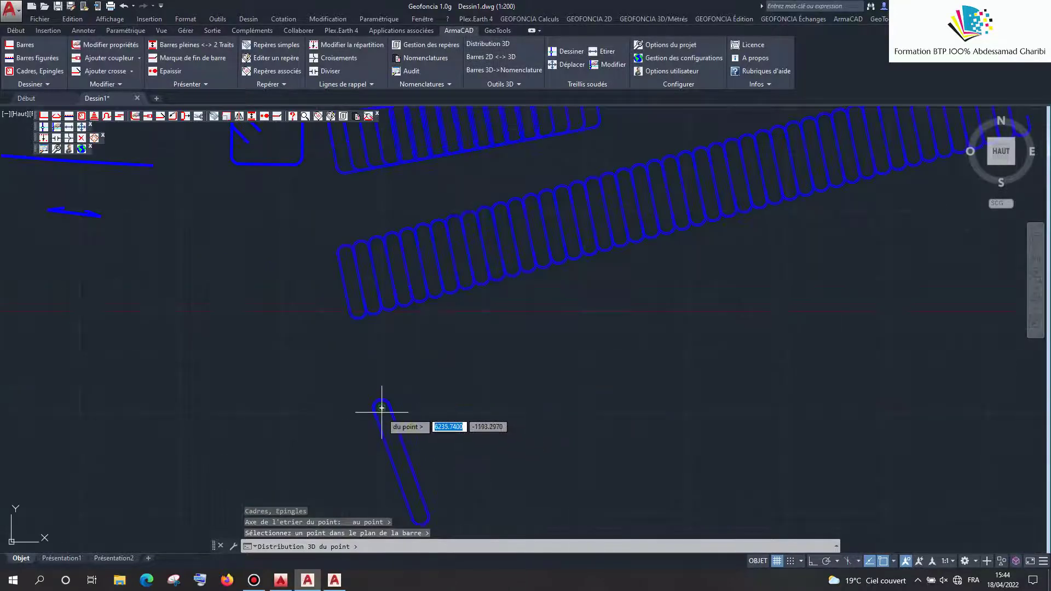
scroll(381, 407, "down", 2)
scroll(457, 406, "down", 2)
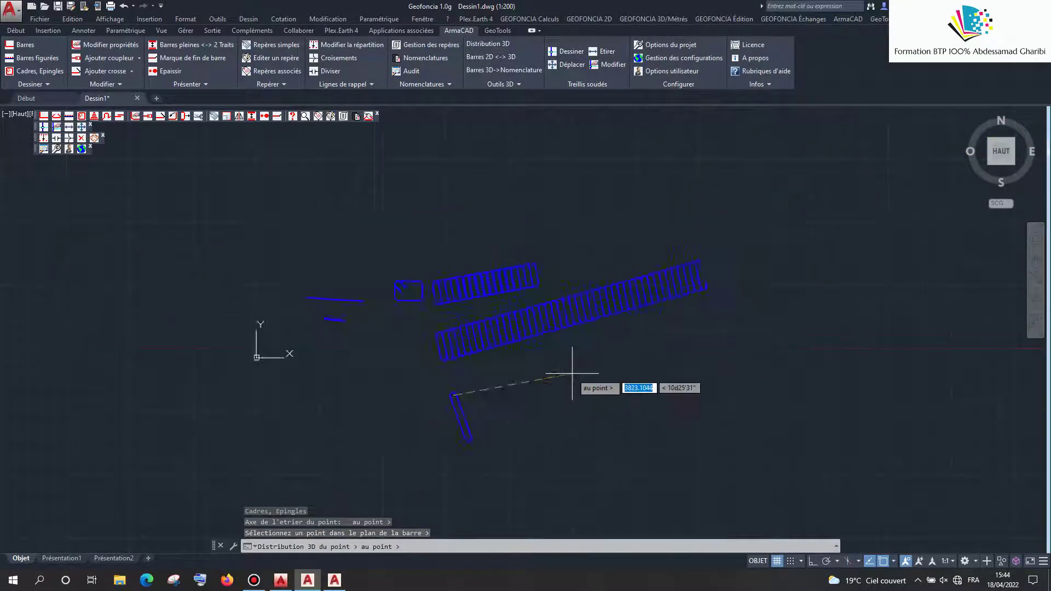
scroll(568, 371, "down", 2)
scroll(615, 364, "down", 1)
left_click(792, 289)
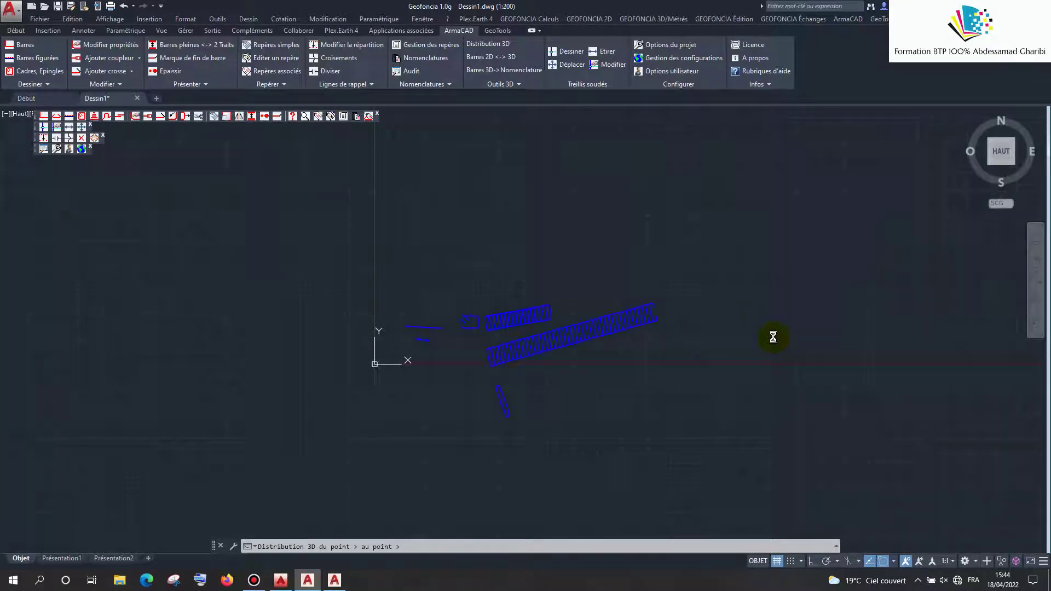
scroll(553, 370, "up", 5)
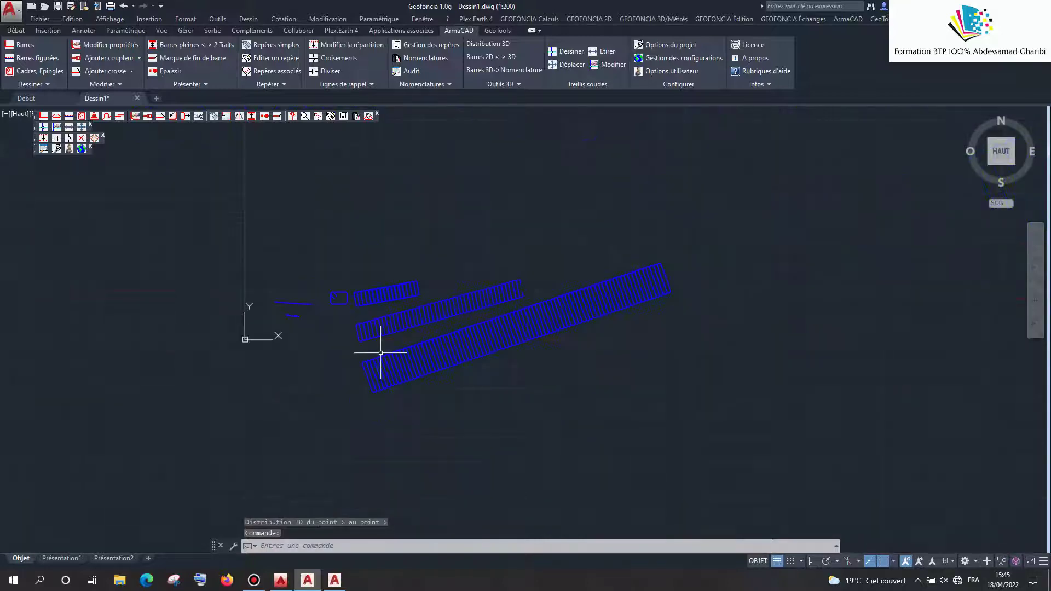
scroll(380, 352, "up", 5)
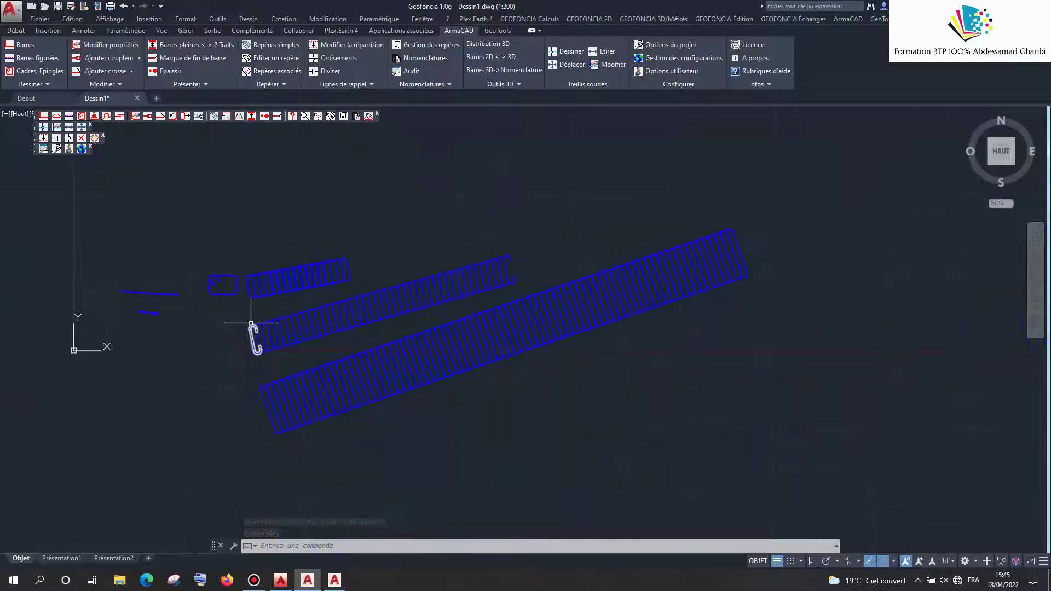
Distribute type 4 3D U-bars in a shorter diagonal row beneath the stirrup row
left_click(38, 72)
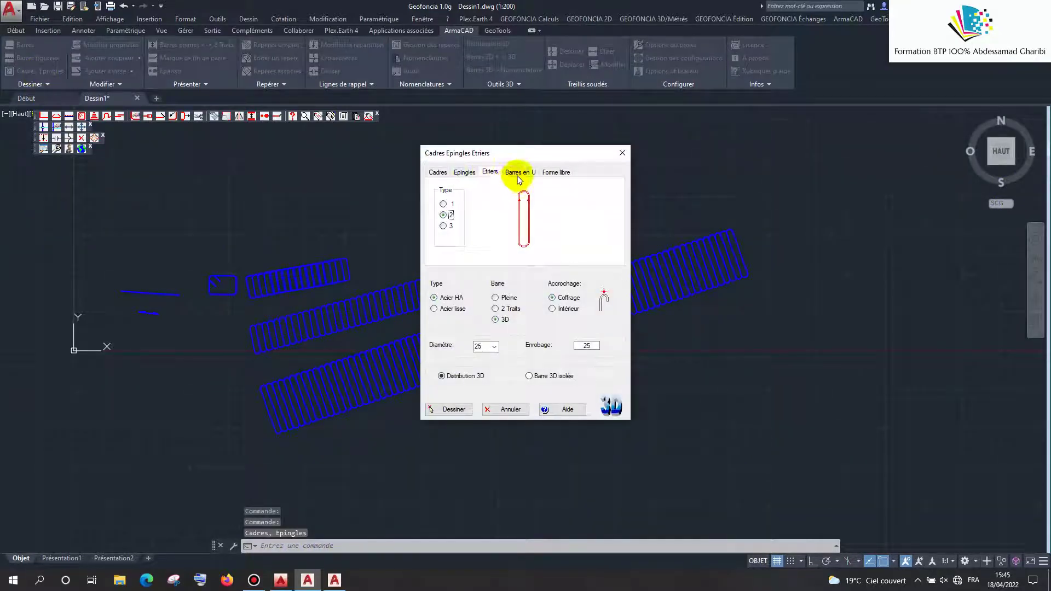
left_click(521, 174)
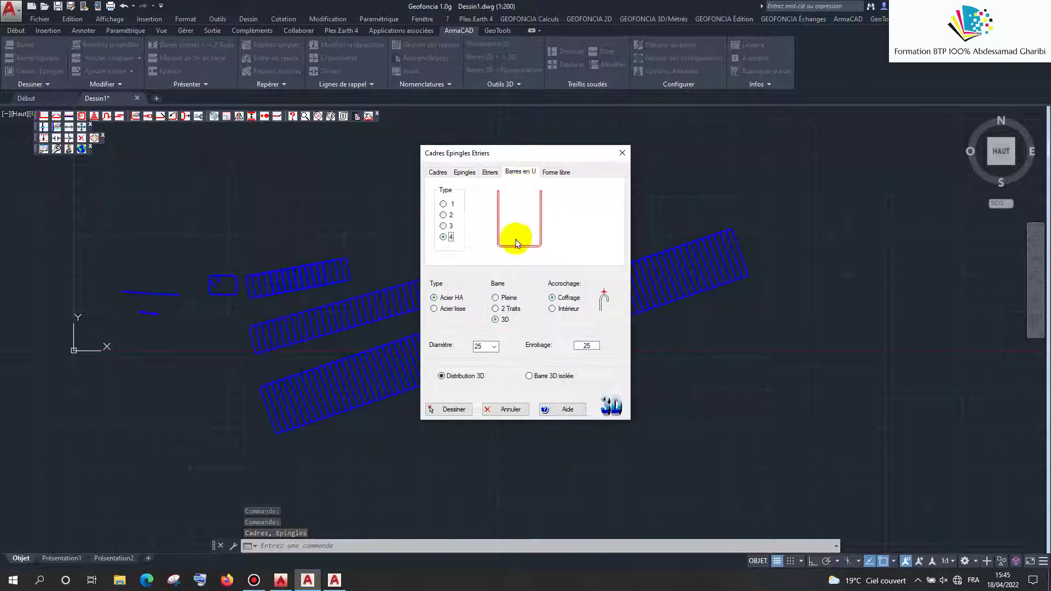
left_click(454, 411)
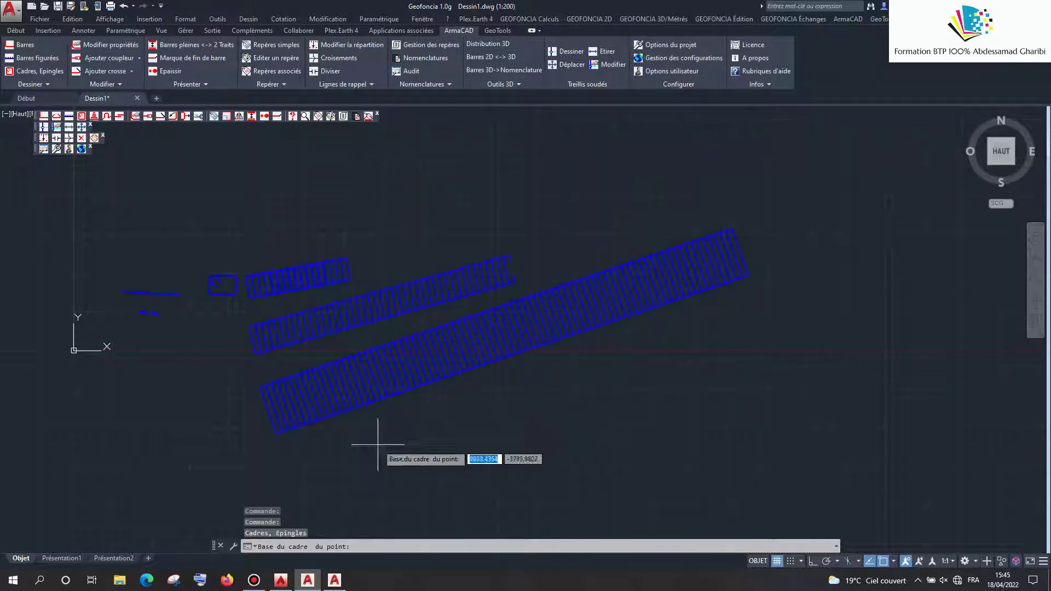
left_click(299, 459)
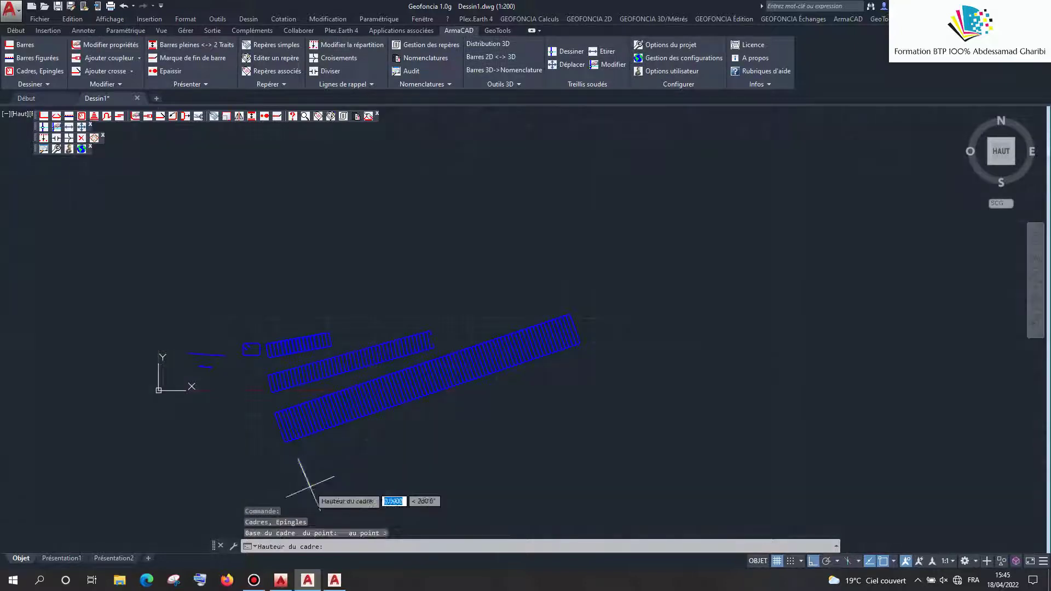
left_click(311, 487)
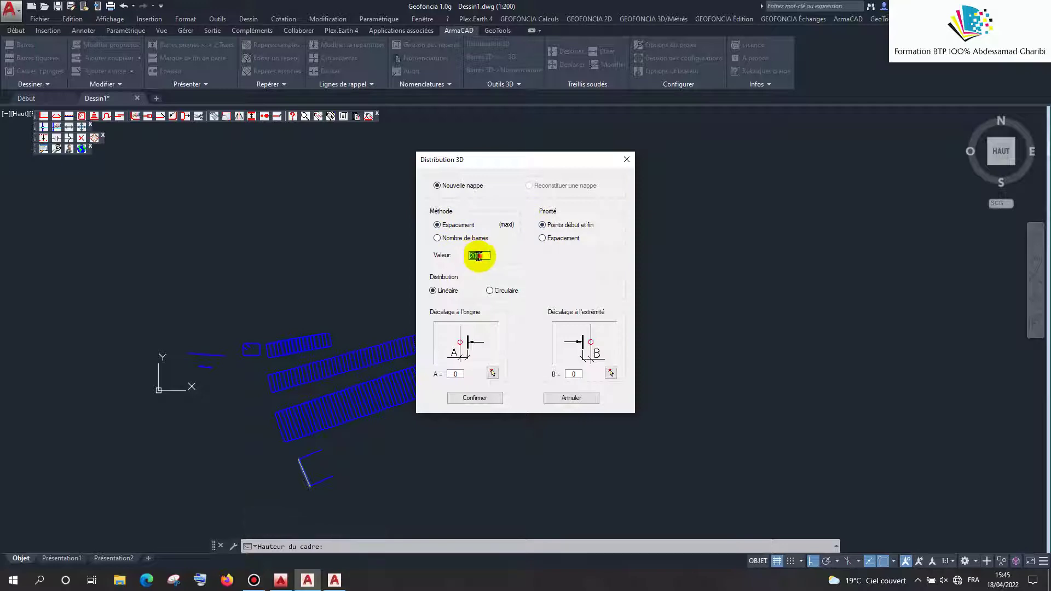
left_click(474, 398)
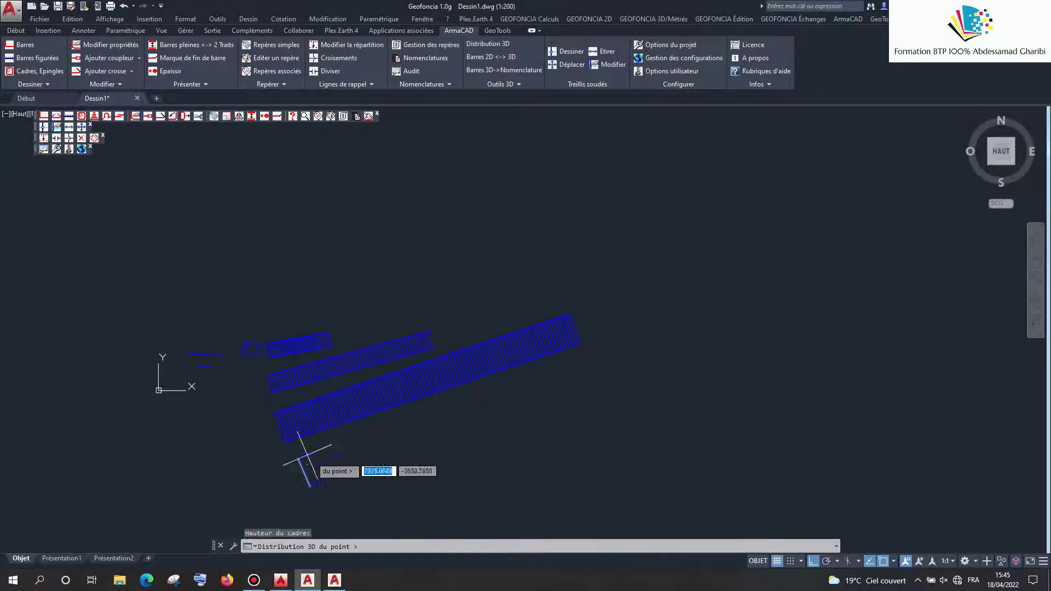
scroll(301, 460, "up", 4)
scroll(295, 471, "up", 2)
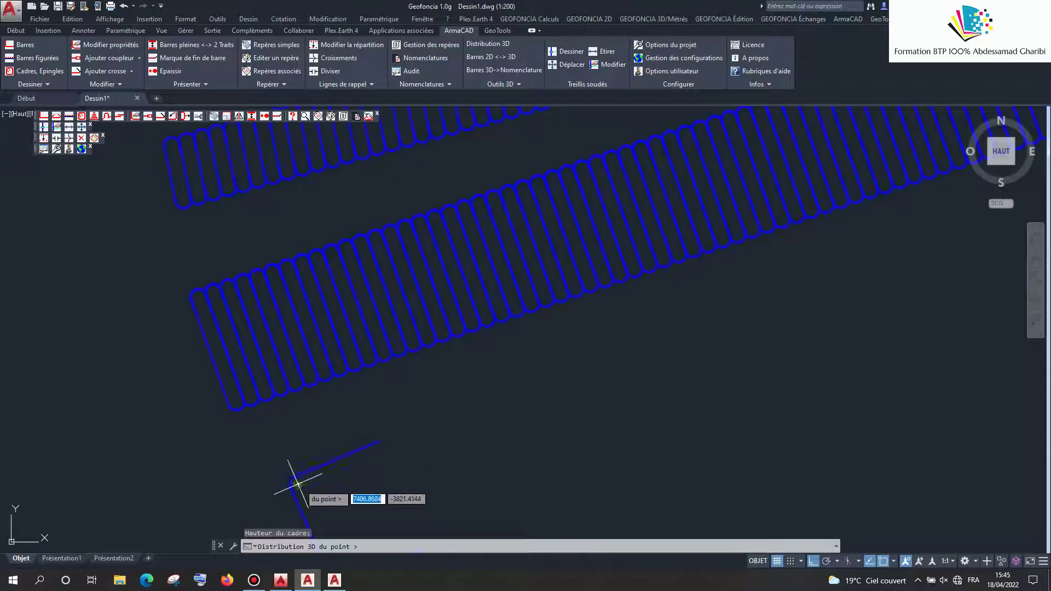
scroll(298, 485, "down", 4)
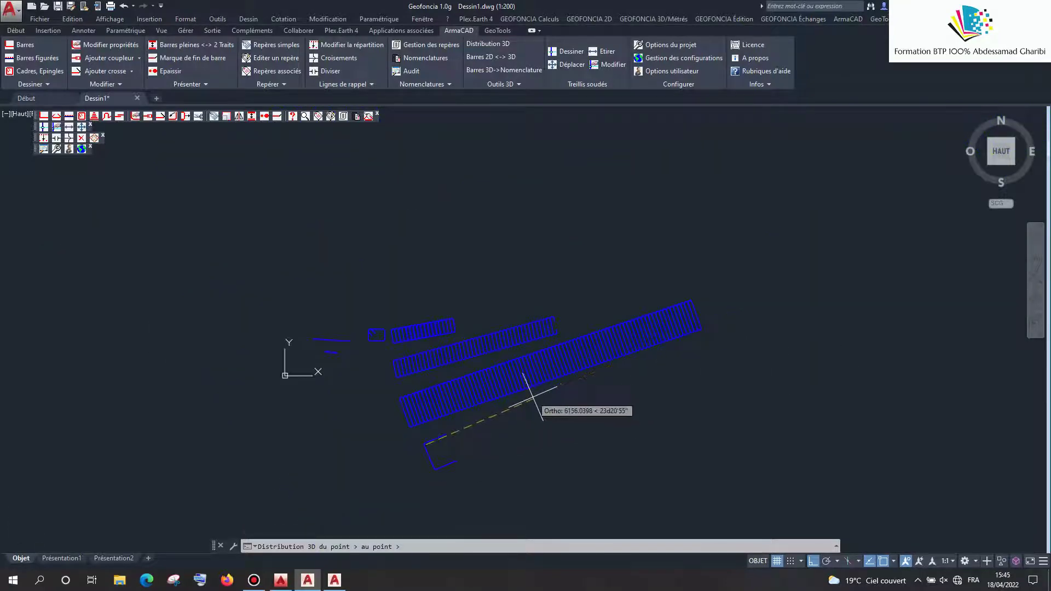
key("Escape")
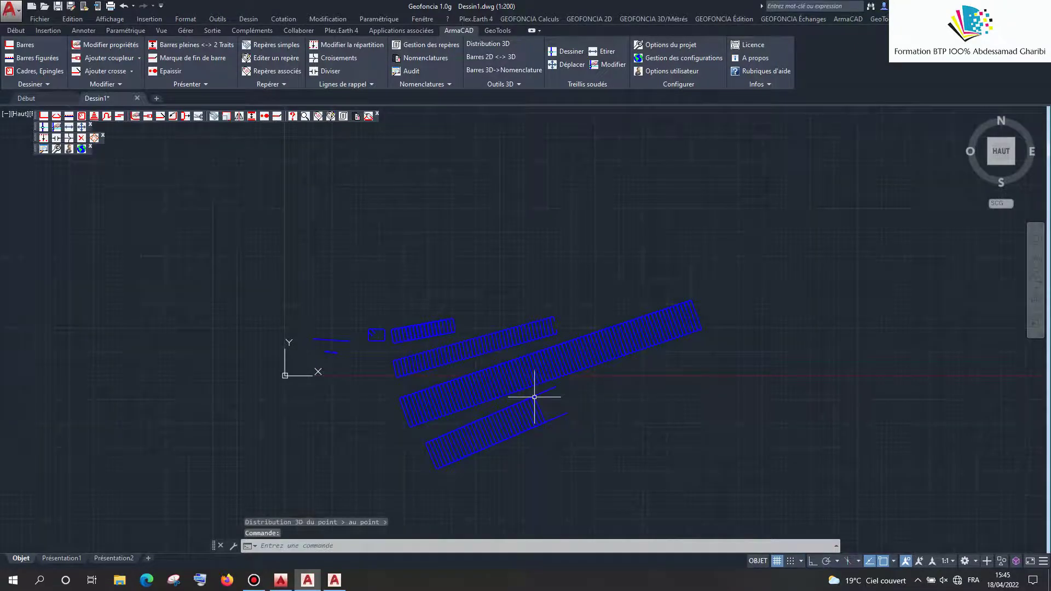
scroll(197, 348, "down", 2)
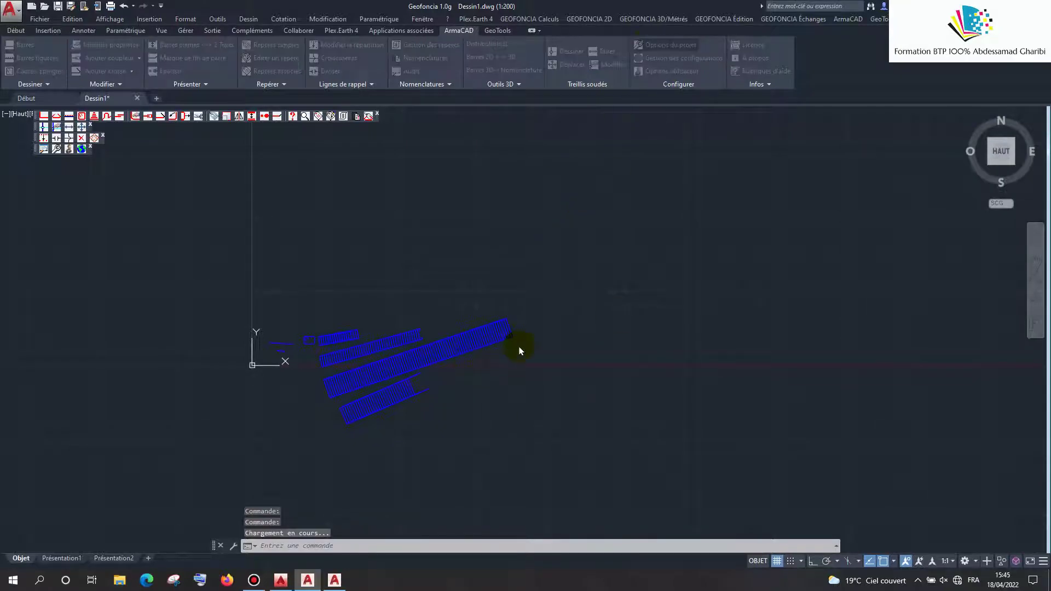
Review hook lengths for bar diameters 14 to 40, then the general project options
left_click(398, 171)
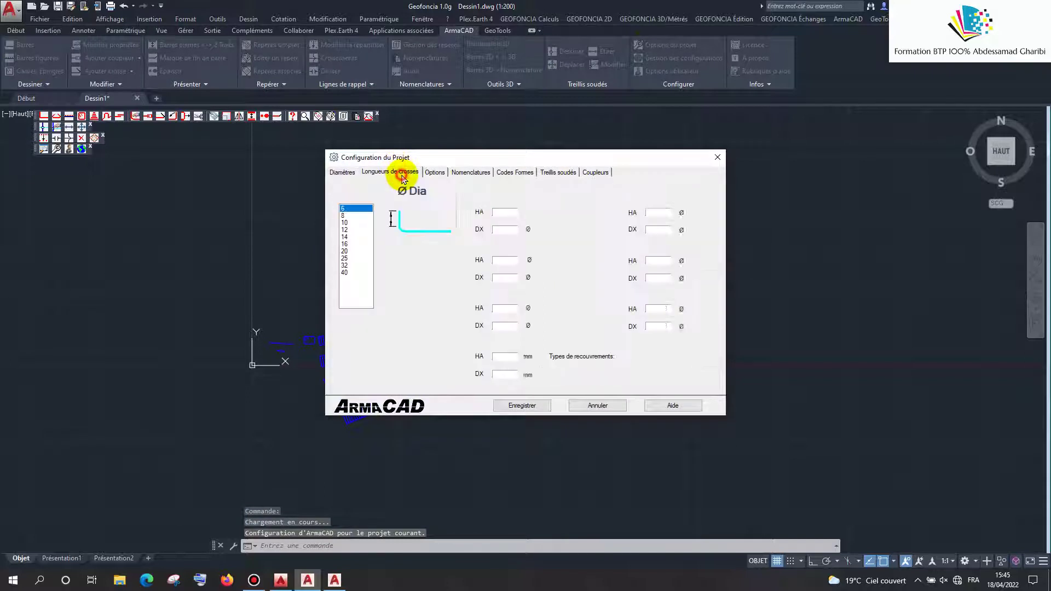
left_click(361, 241)
left_click(356, 272)
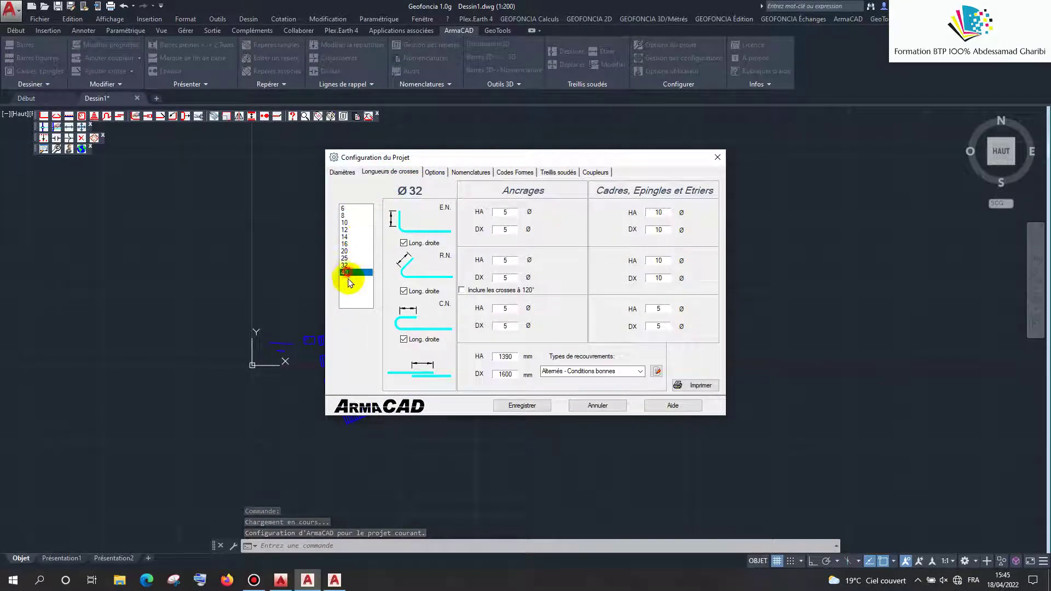
left_click(402, 171)
left_click(438, 175)
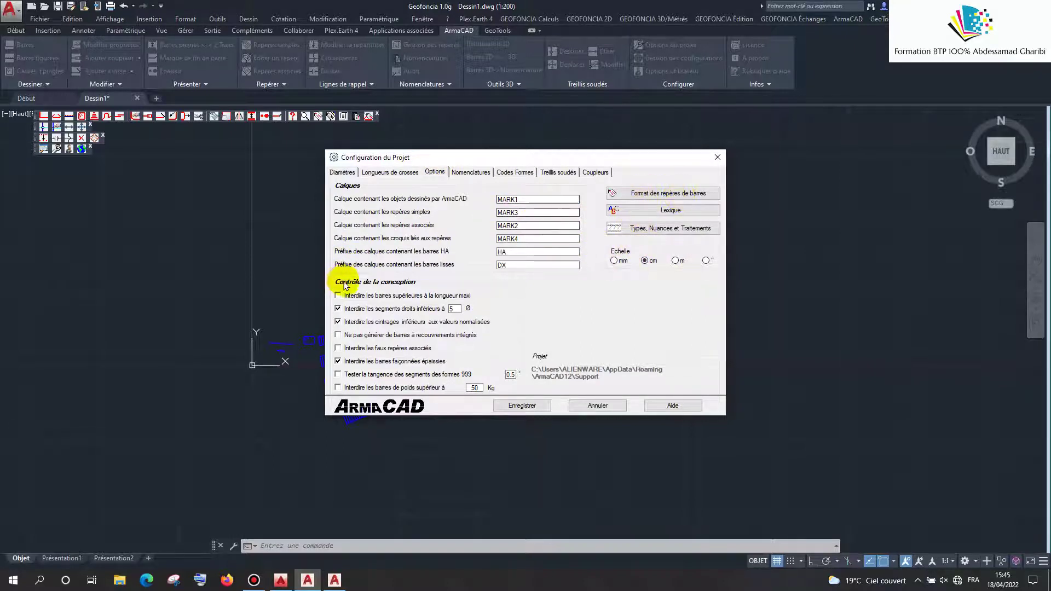
Browse the shape codes and preview the NFSHP36b bar shape
left_click(514, 172)
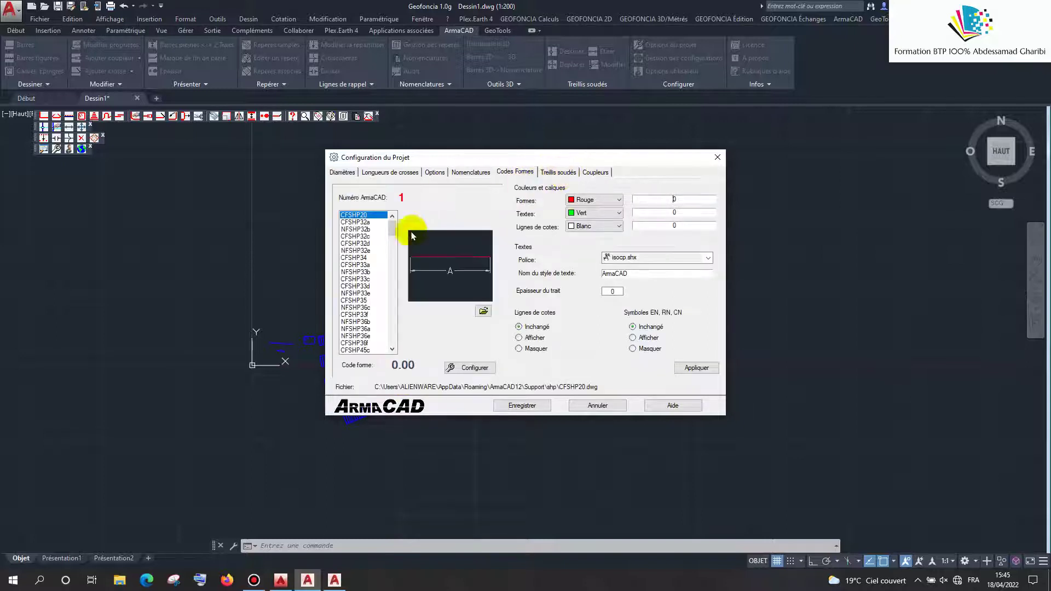
left_click_drag(353, 224, 365, 323)
scroll(365, 323, "down", 3)
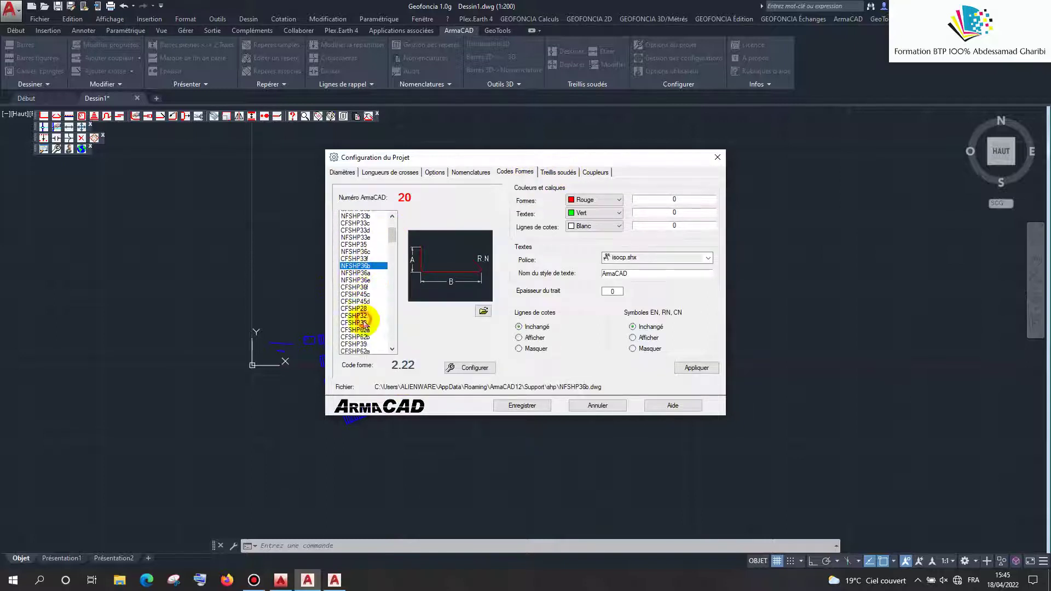
scroll(365, 323, "down", 3)
scroll(365, 323, "down", 3)
scroll(364, 323, "down", 2)
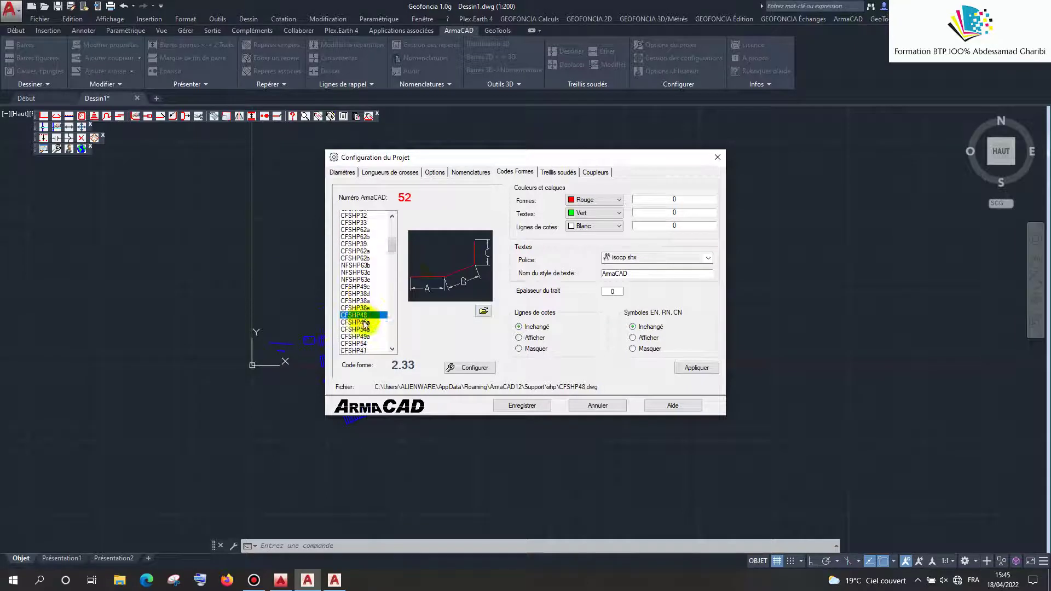
Set the welded mesh text layer to TEXT, view coupler settings, and close the configuration
left_click(561, 172)
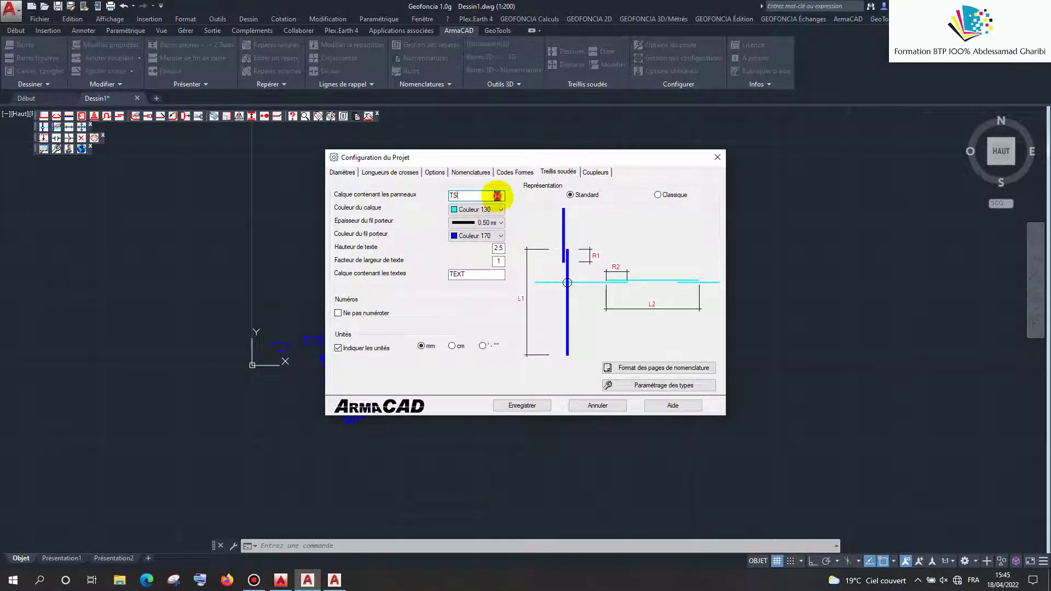
left_click(500, 209)
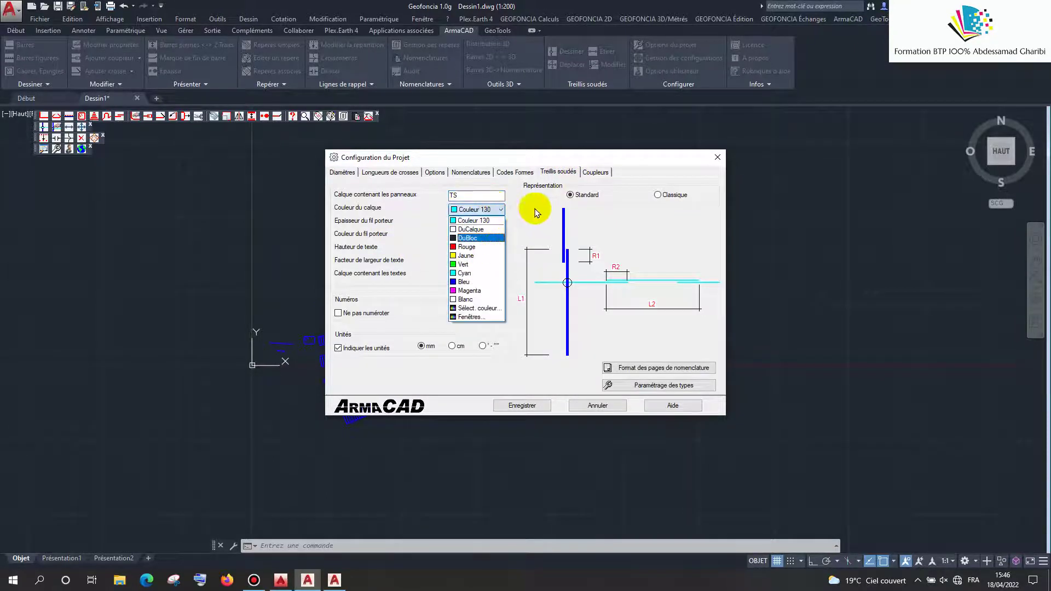
left_click(500, 209)
left_click(482, 223)
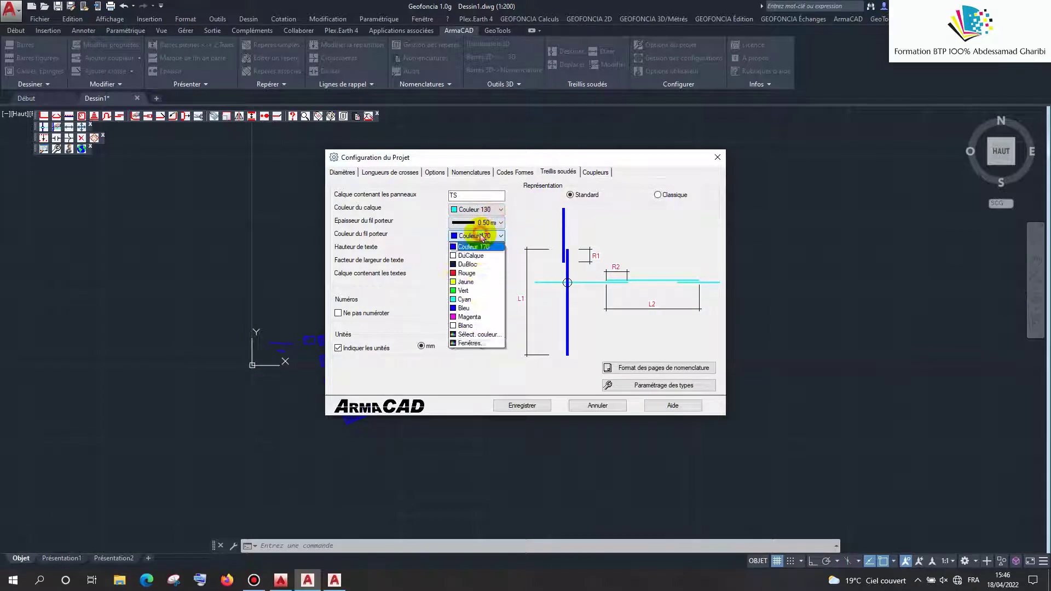
left_click(482, 236)
left_click(481, 236)
left_click(465, 277)
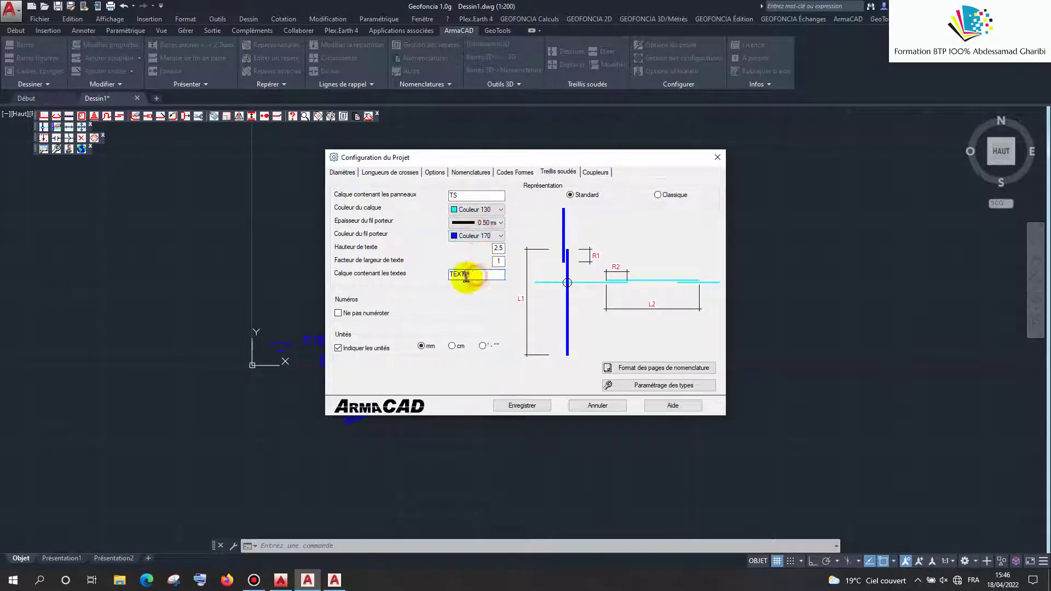
key("BackSpace")
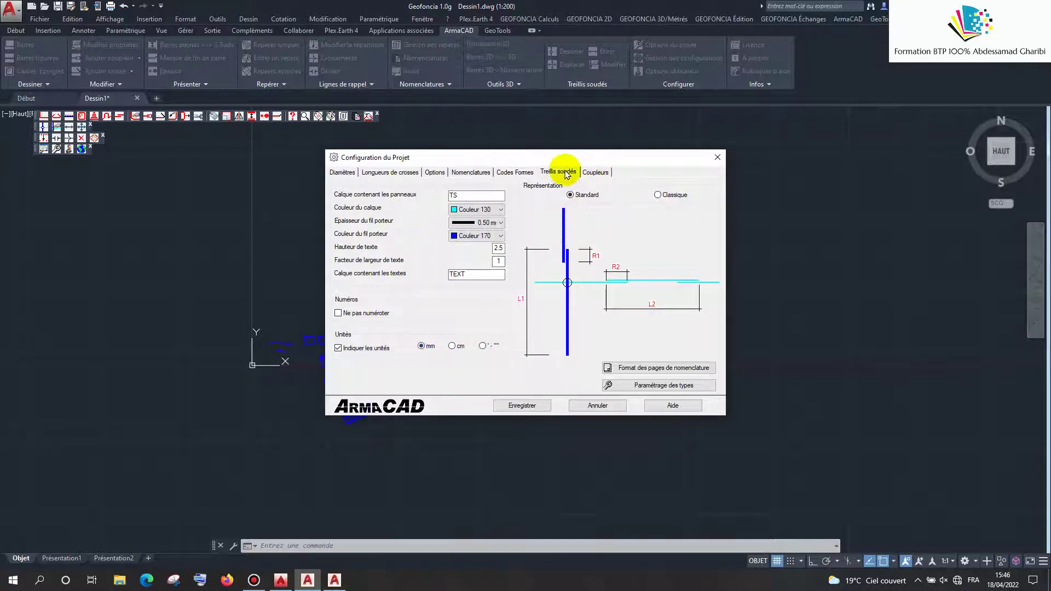
left_click(587, 173)
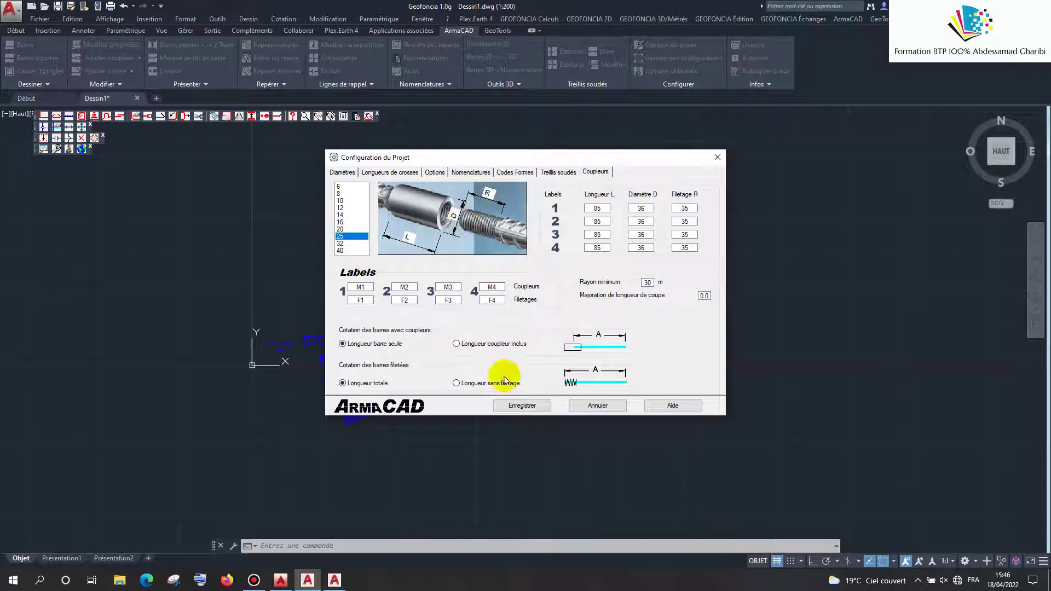
left_click(612, 406)
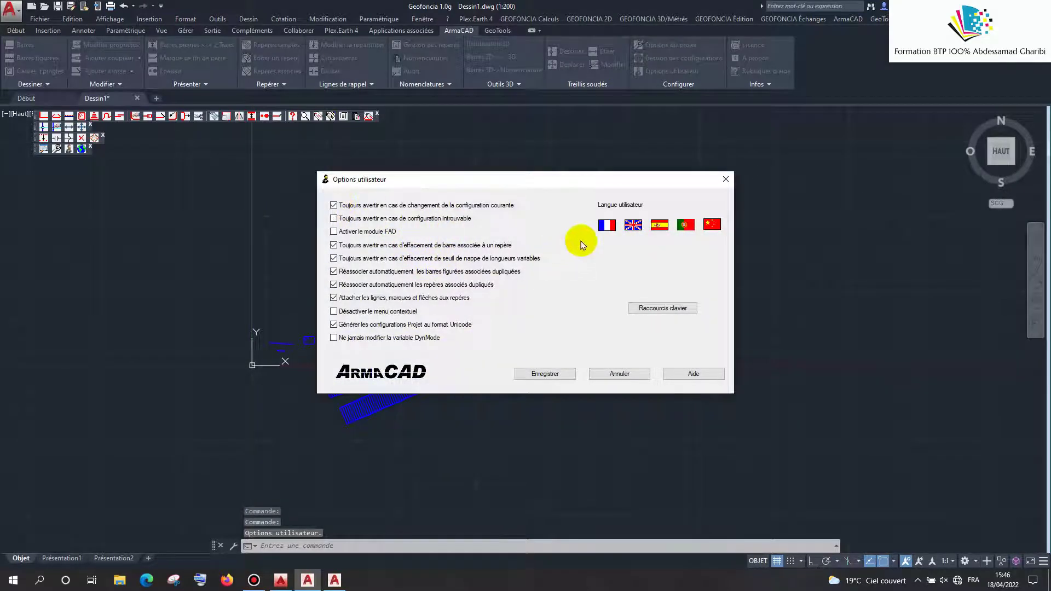
left_click(632, 224)
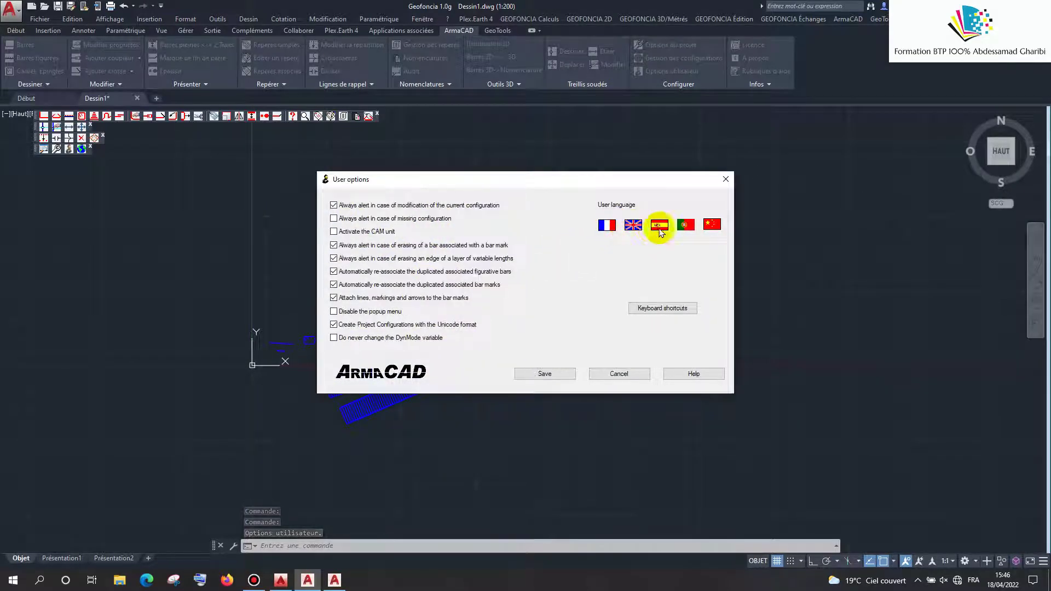
left_click(660, 227)
left_click(712, 225)
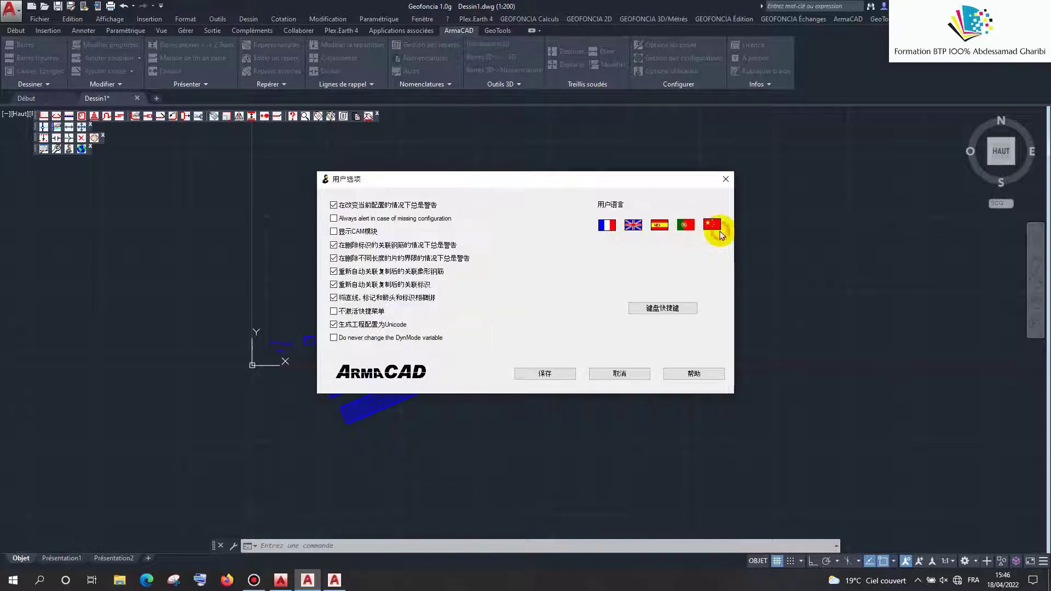
left_click(607, 225)
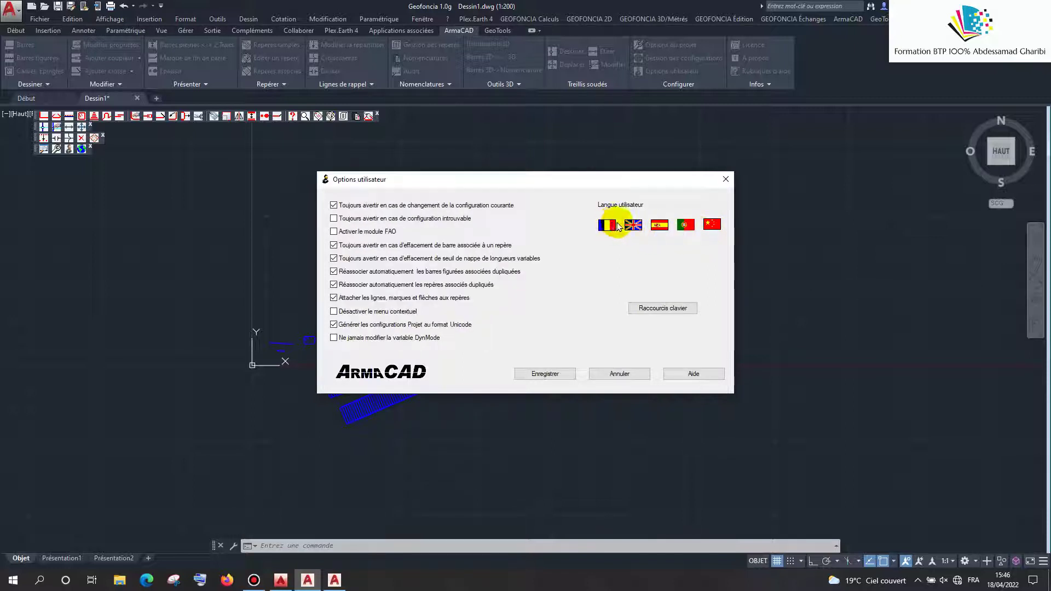
left_click(726, 179)
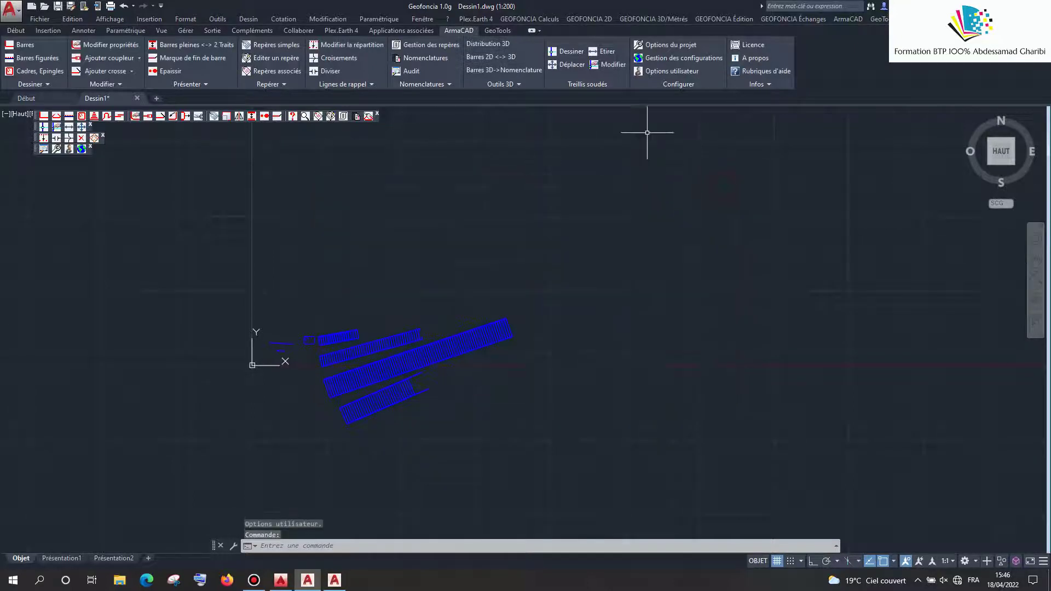
left_click(670, 59)
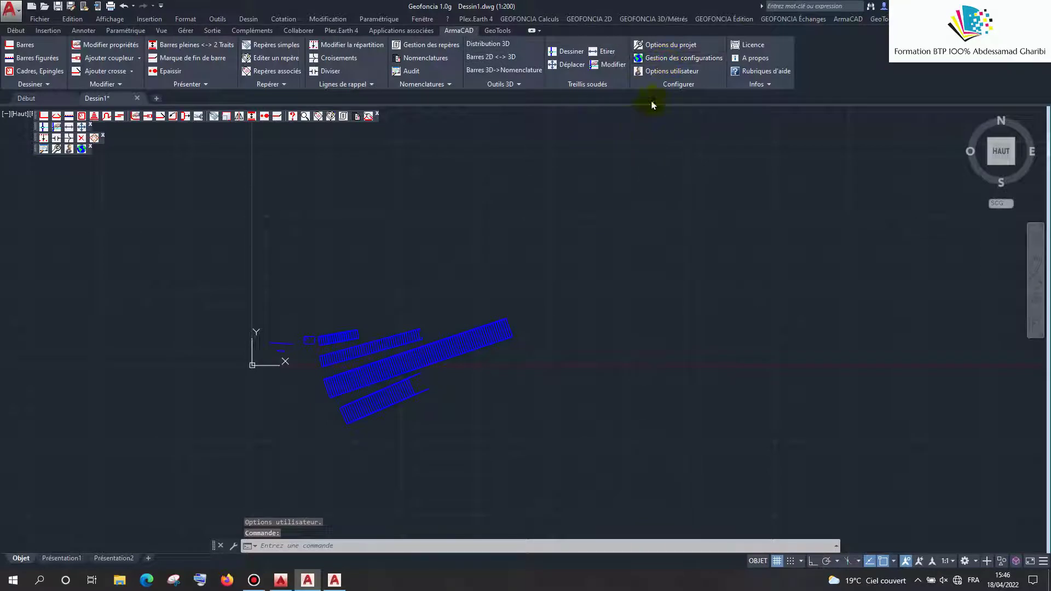
left_click(703, 231)
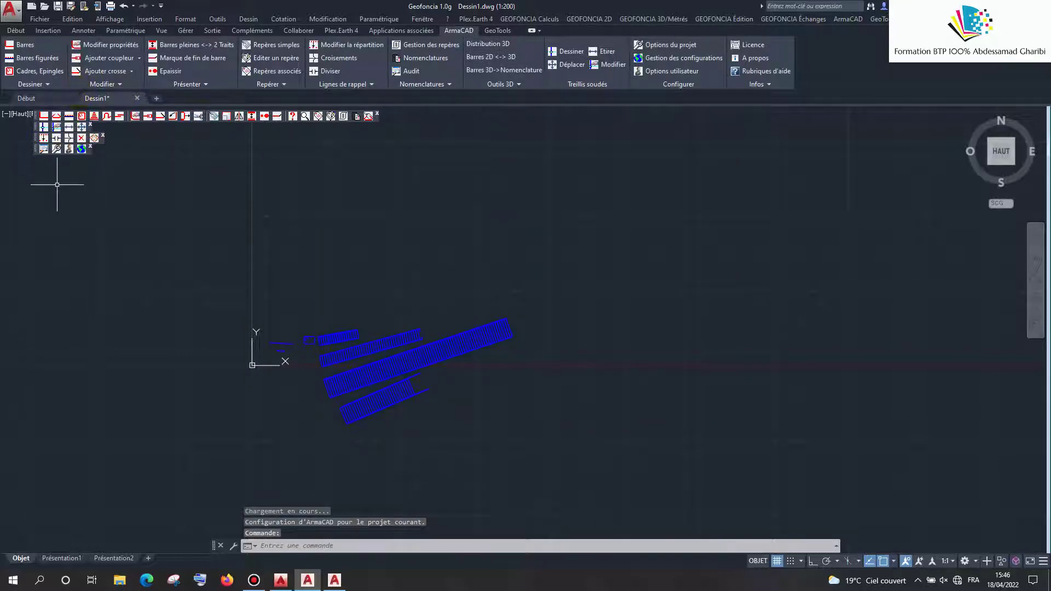
Start a new bar from the Barres settings, starting at the bar group corner
left_click(44, 118)
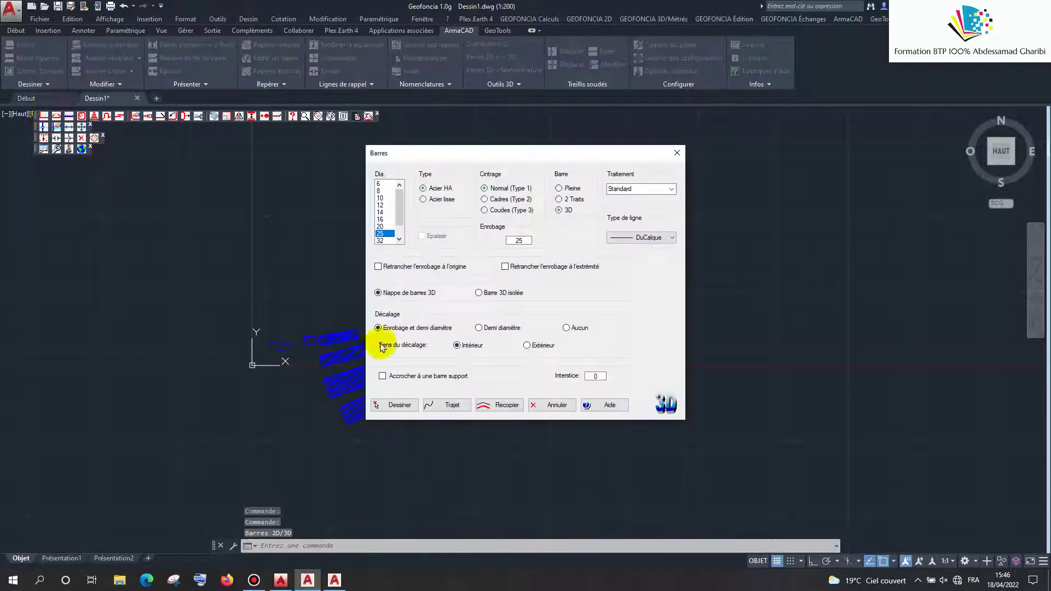
left_click(401, 405)
scroll(371, 397, "up", 2)
scroll(329, 376, "up", 4)
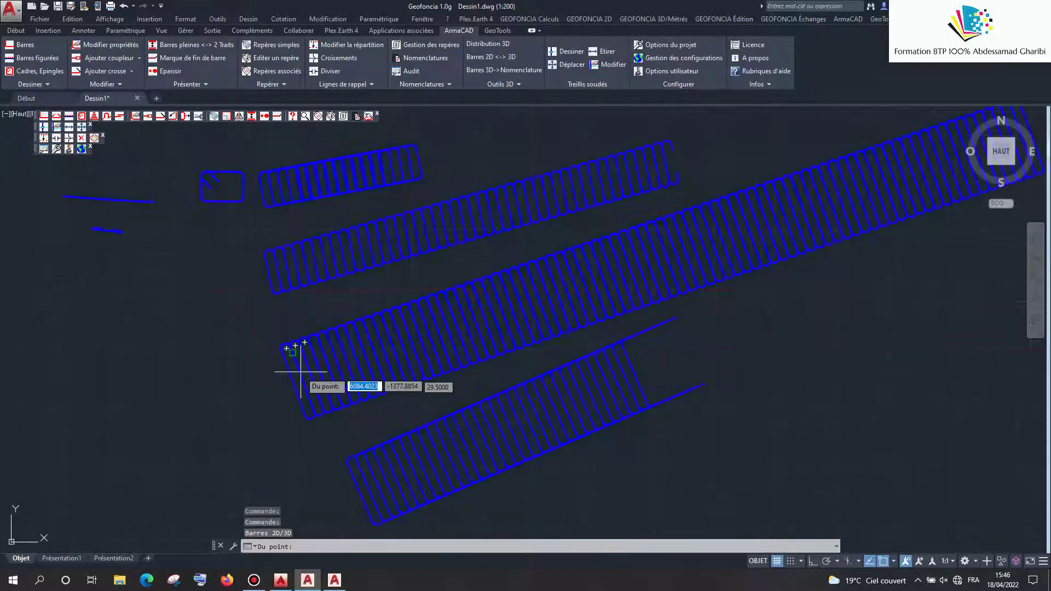
scroll(293, 348, "up", 1)
left_click(286, 348)
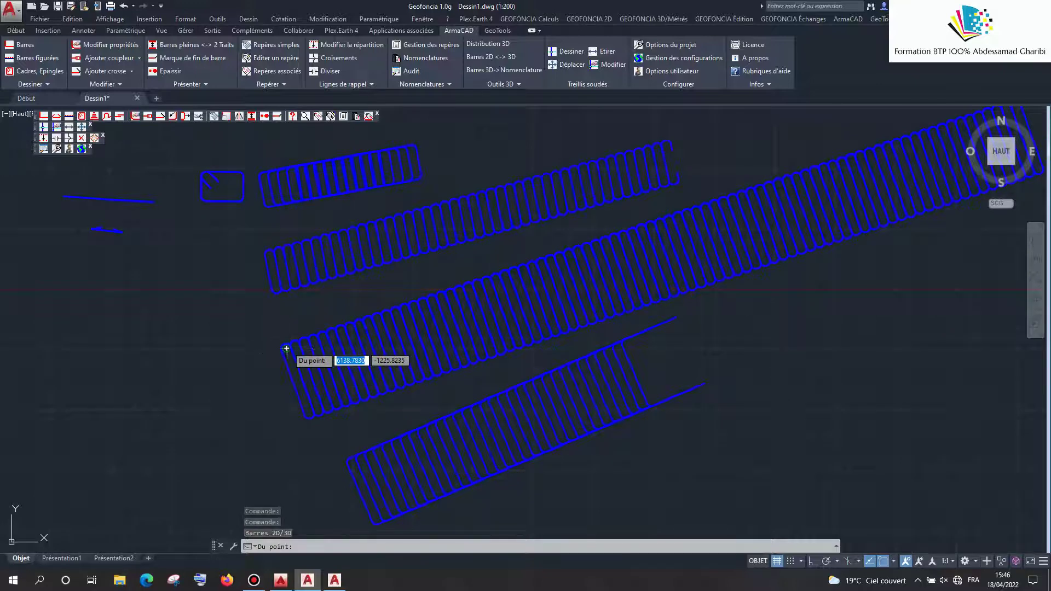
scroll(287, 348, "down", 2)
scroll(704, 195, "up", 2)
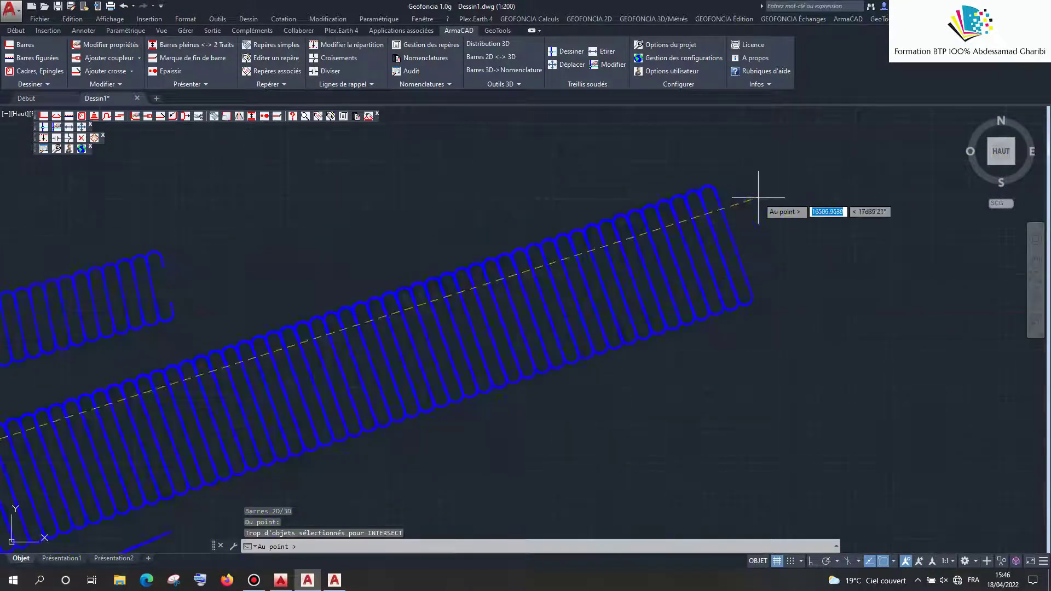
scroll(705, 196, "up", 2)
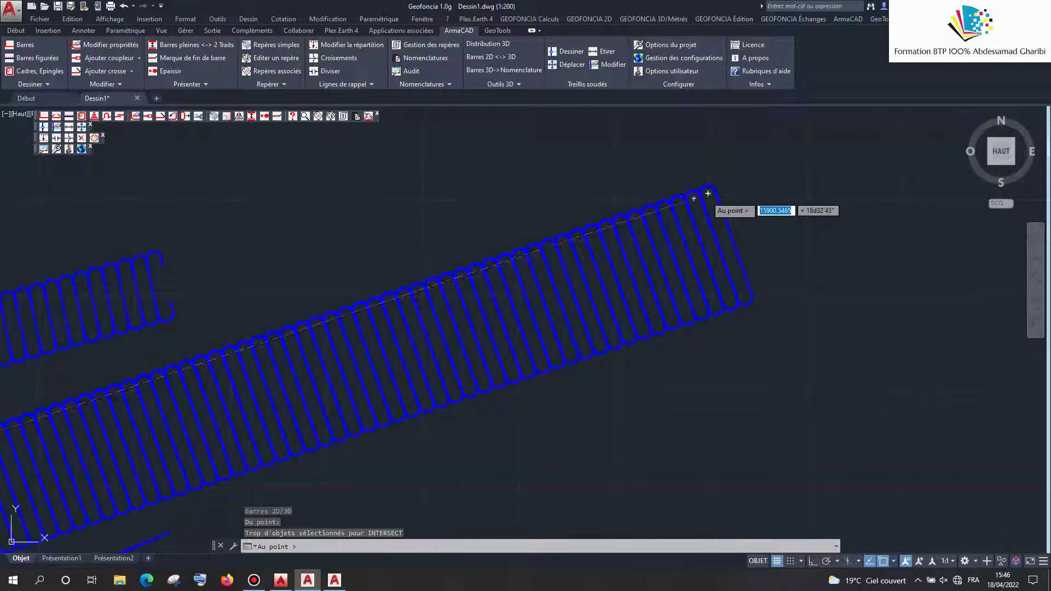
Pick the bar's end and offset side, then dismiss the 'numberp: nil' internal error
left_click(707, 193)
left_click(708, 193)
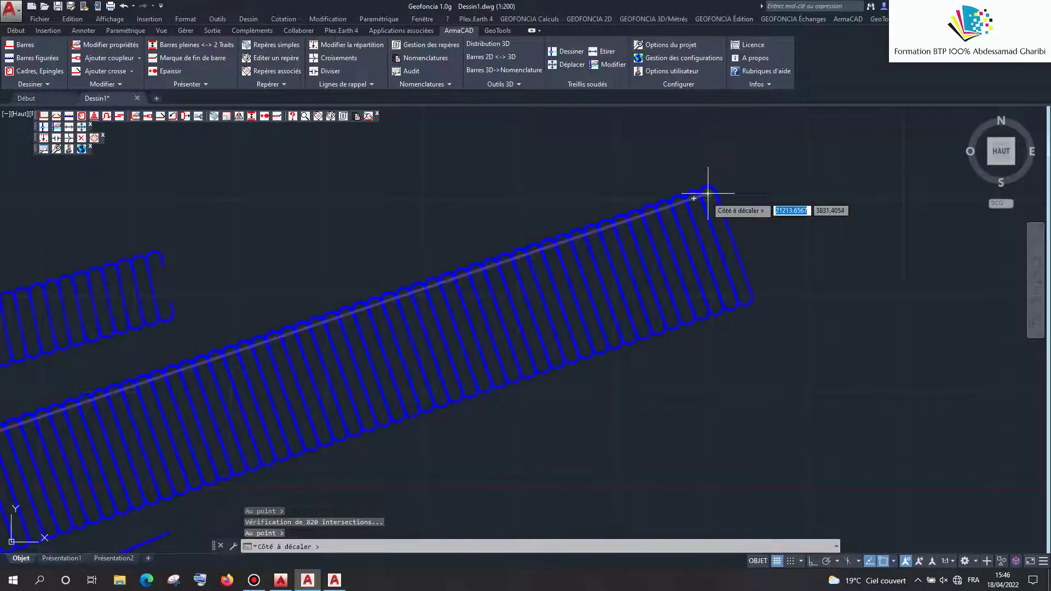
left_click(708, 193)
key("Return")
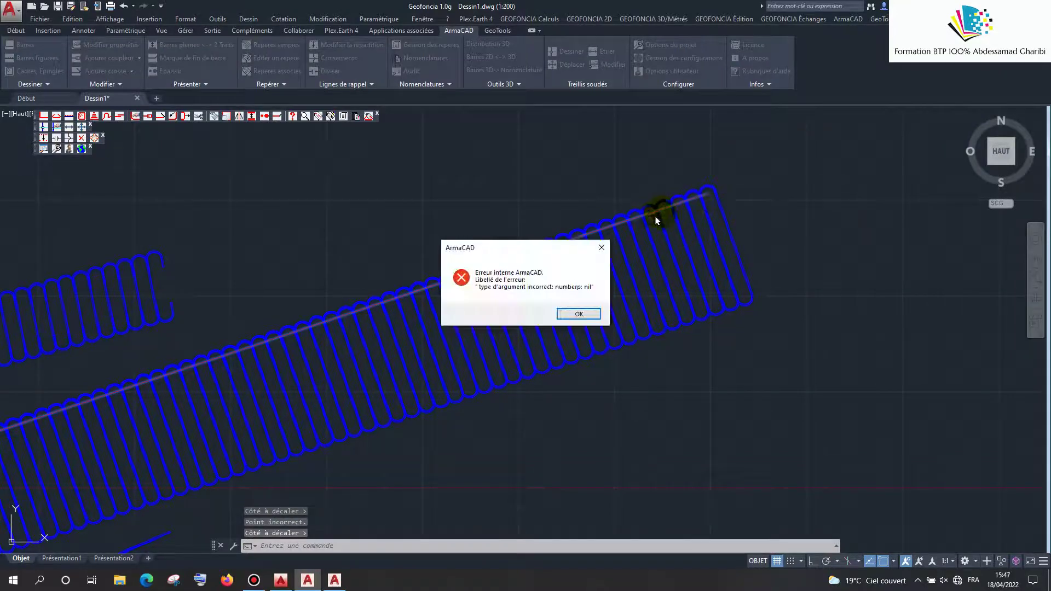
left_click(575, 314)
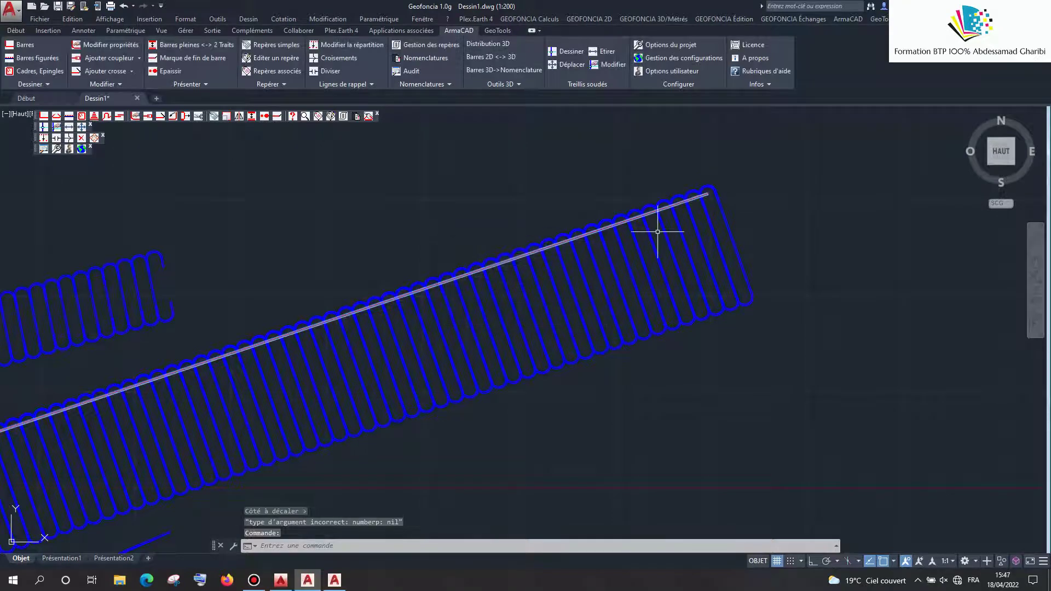
scroll(598, 225, "down", 3)
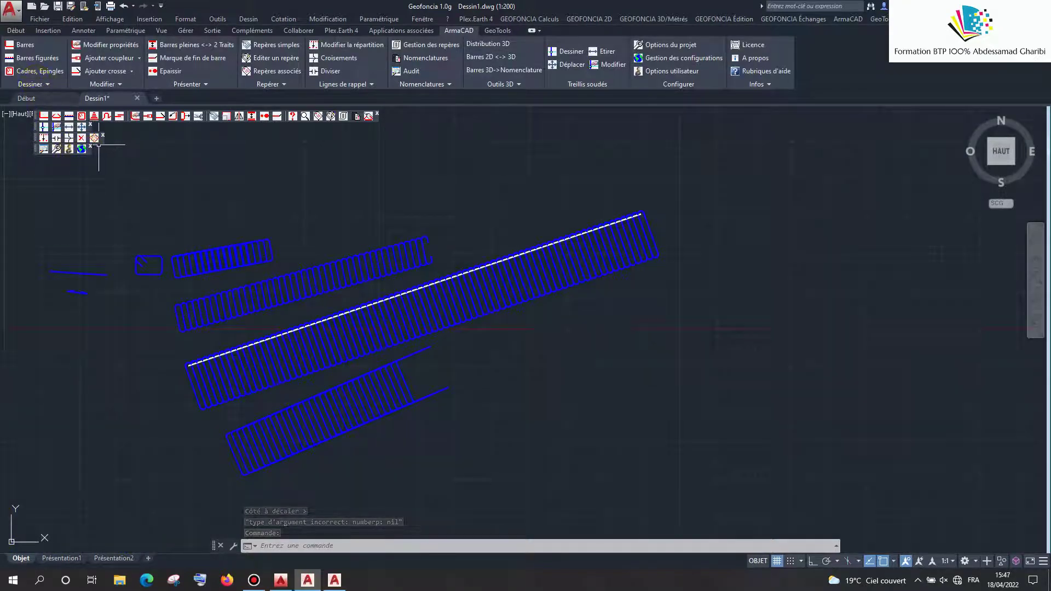
left_click(116, 118)
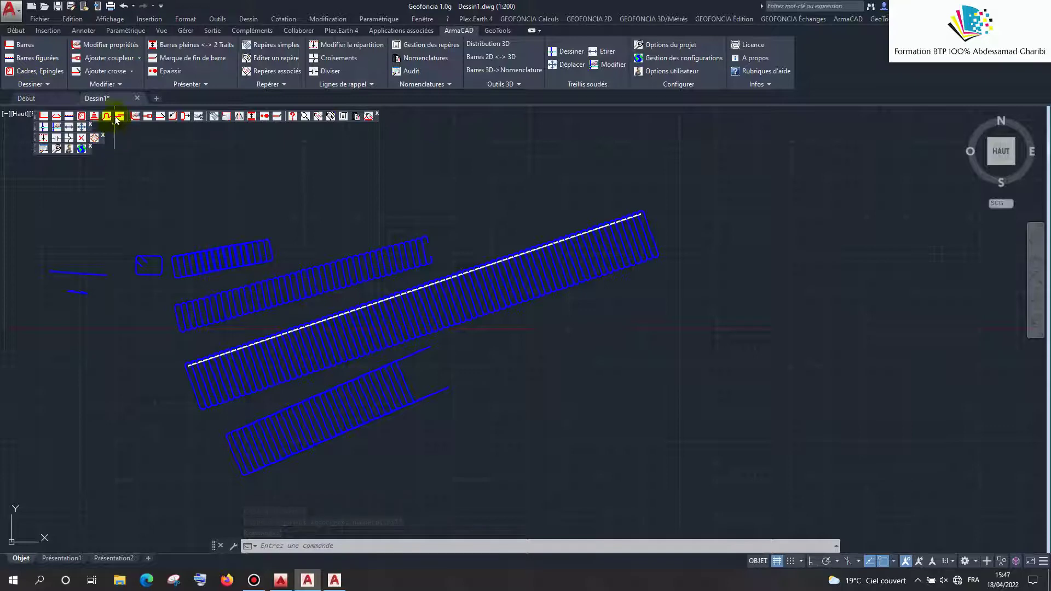
Draw the distribution line for the new looped-bar mat along the long row
left_click(43, 119)
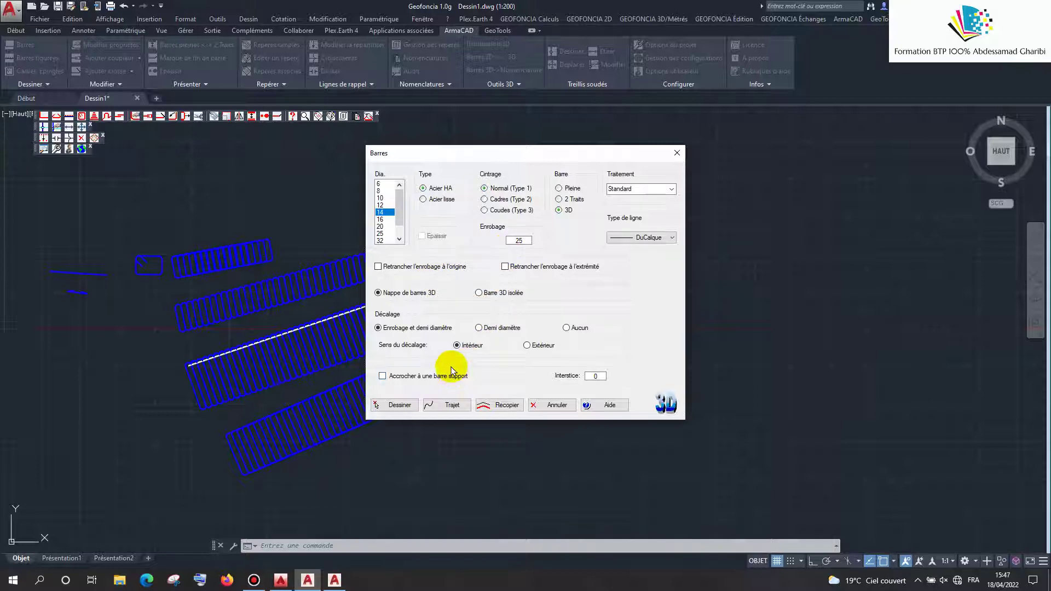
left_click(400, 405)
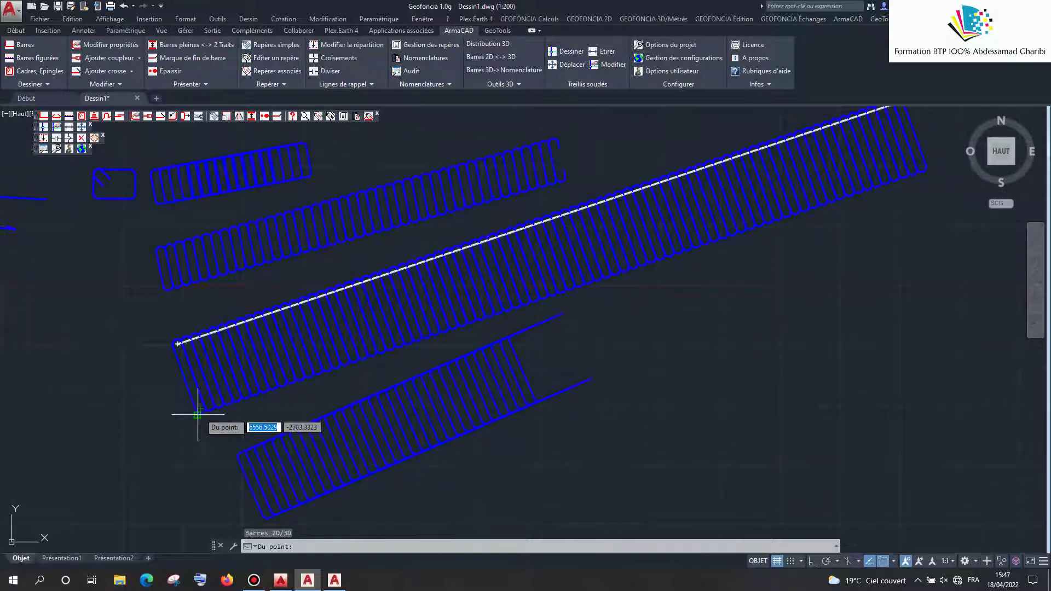
scroll(200, 409, "up", 5)
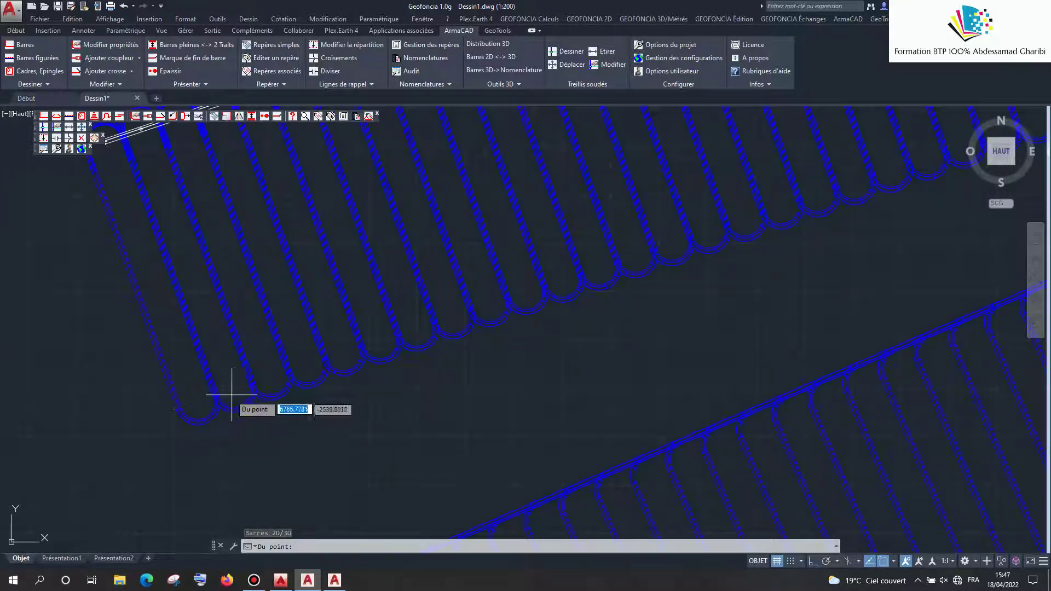
scroll(196, 413, "down", 3)
left_click(196, 414)
scroll(377, 355, "down", 3)
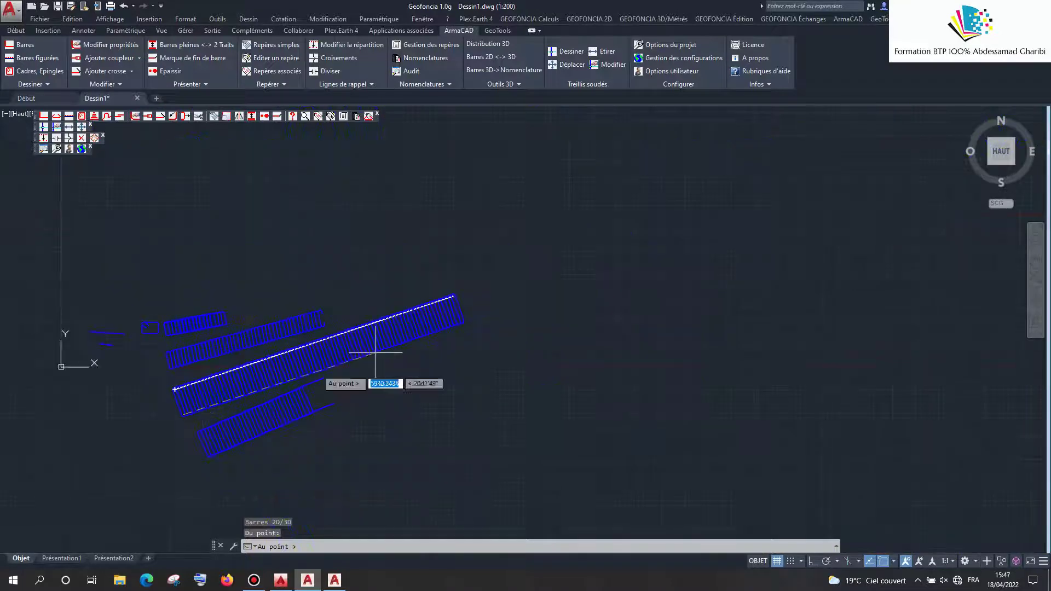
scroll(458, 318, "up", 2)
scroll(456, 318, "up", 4)
scroll(446, 305, "up", 2)
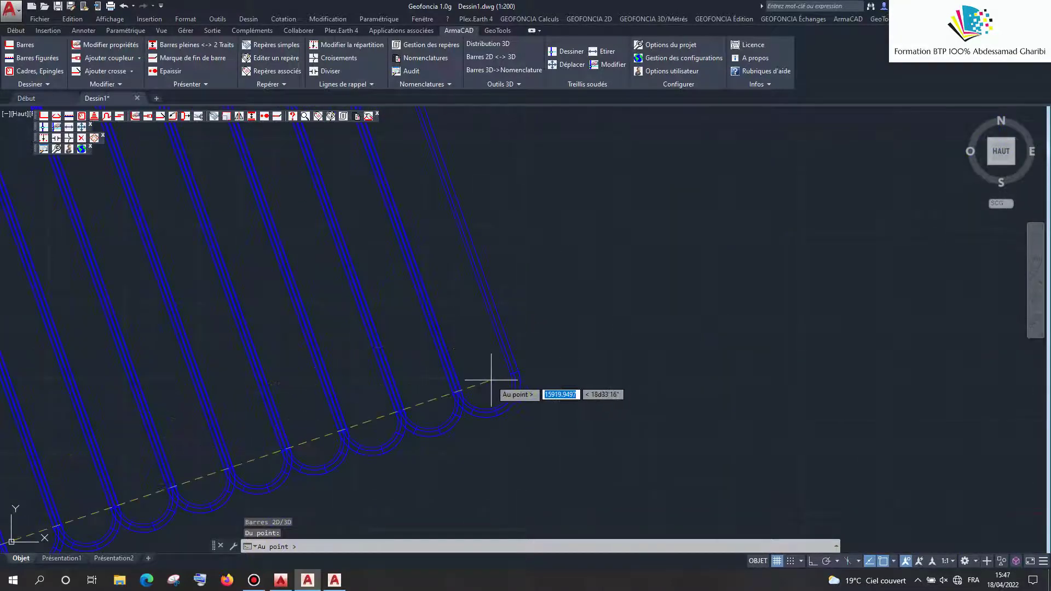
left_click(491, 379)
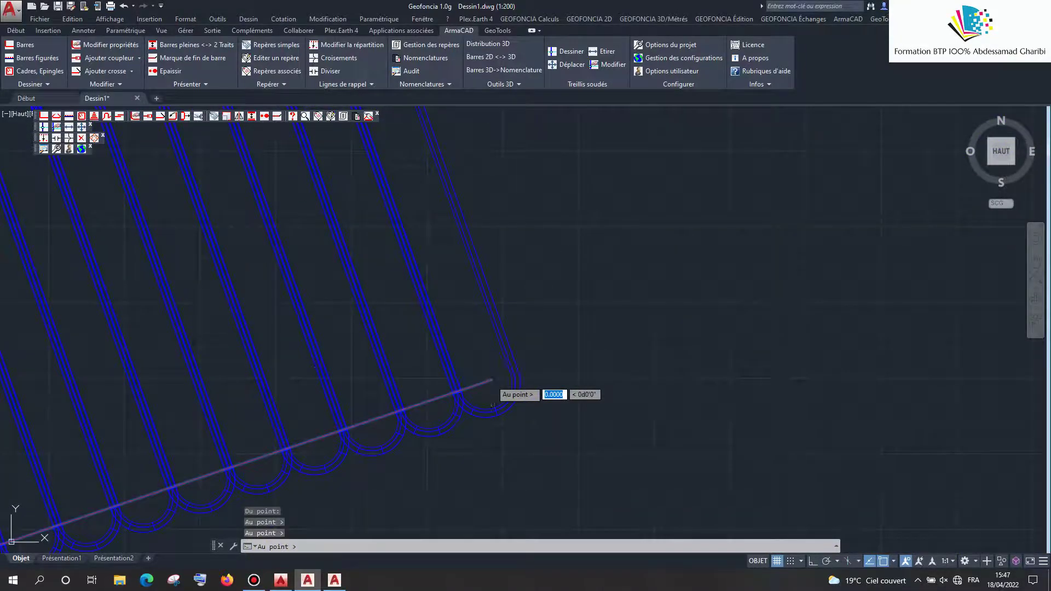
Pick the offset side, dismiss the 12 m warning, and confirm the 3D distribution before cancelling
left_click(492, 405)
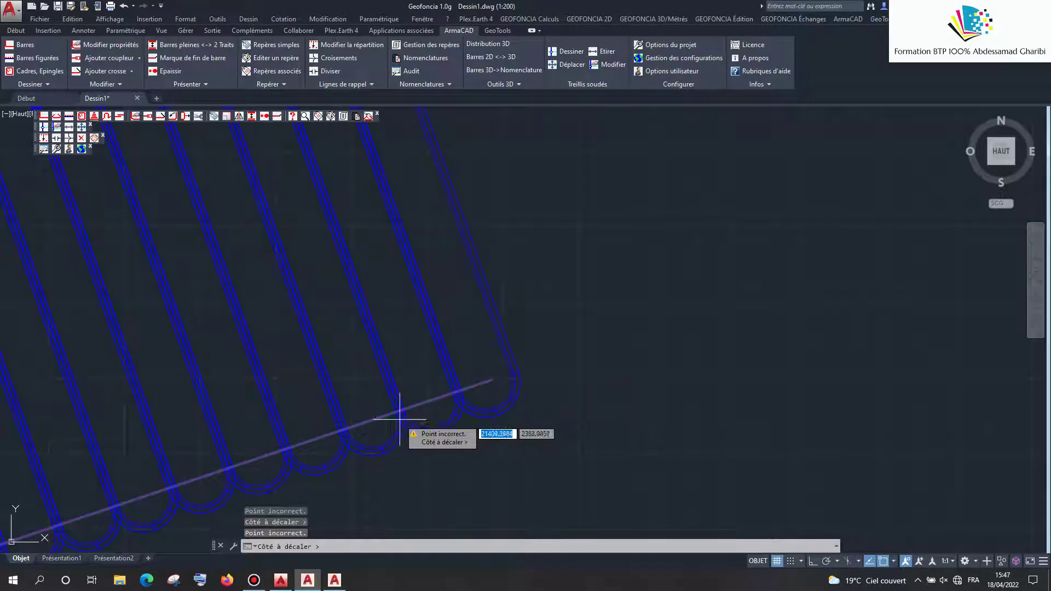
left_click(499, 378)
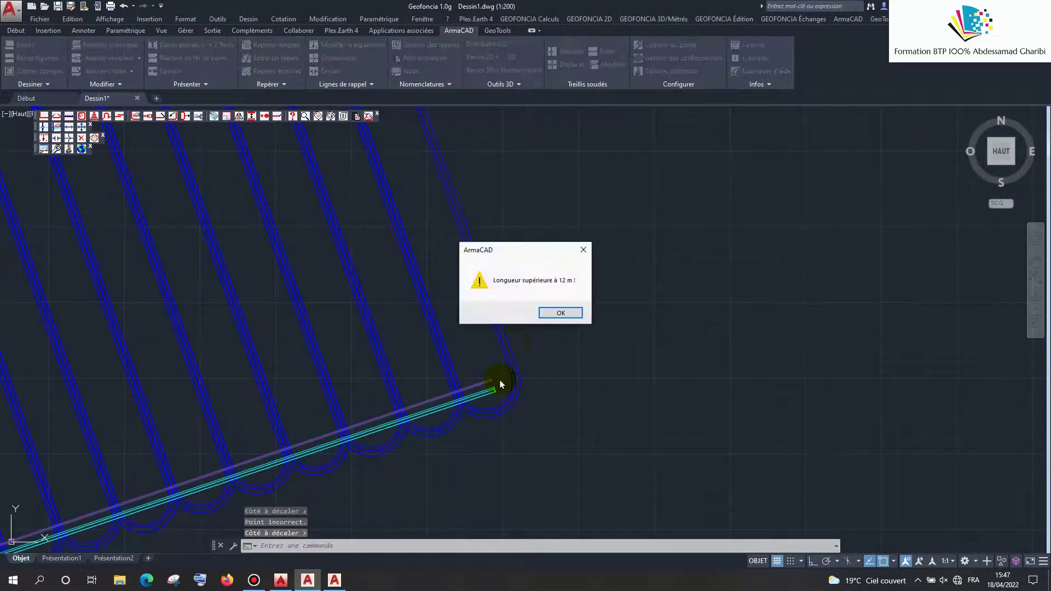
left_click(554, 312)
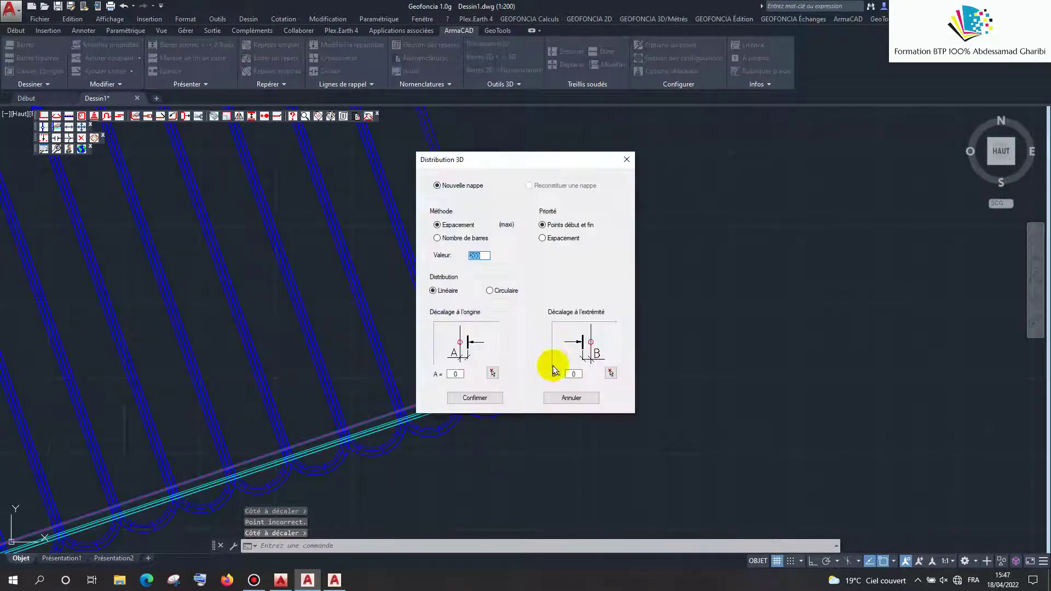
left_click(498, 399)
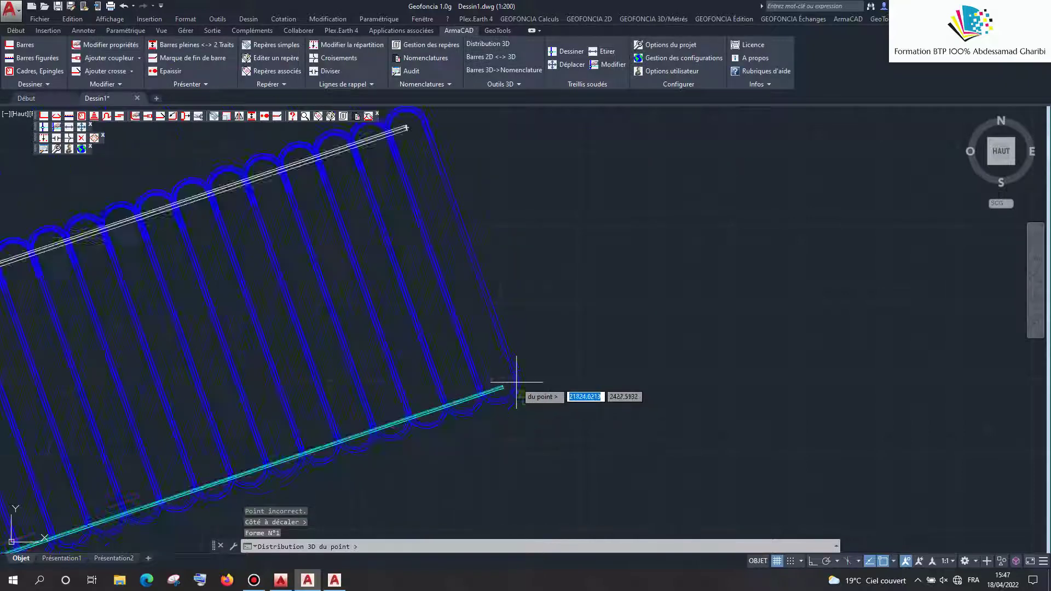
key("Escape")
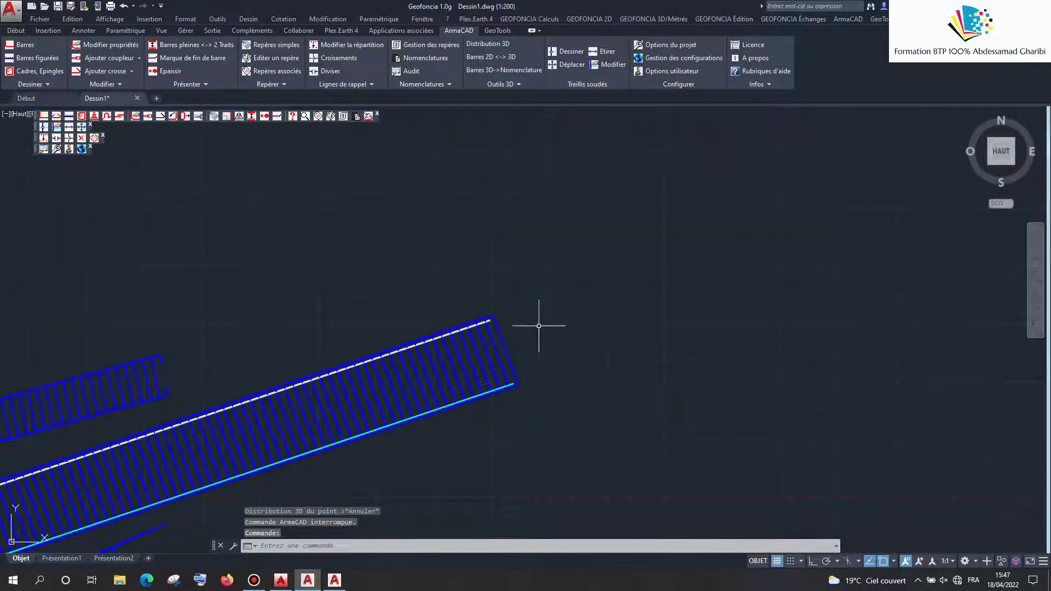
Dock the three floating ArmaCAD toolbars in a row along the top of the viewport
scroll(364, 389, "down", 5)
scroll(405, 366, "up", 2)
scroll(392, 354, "down", 3)
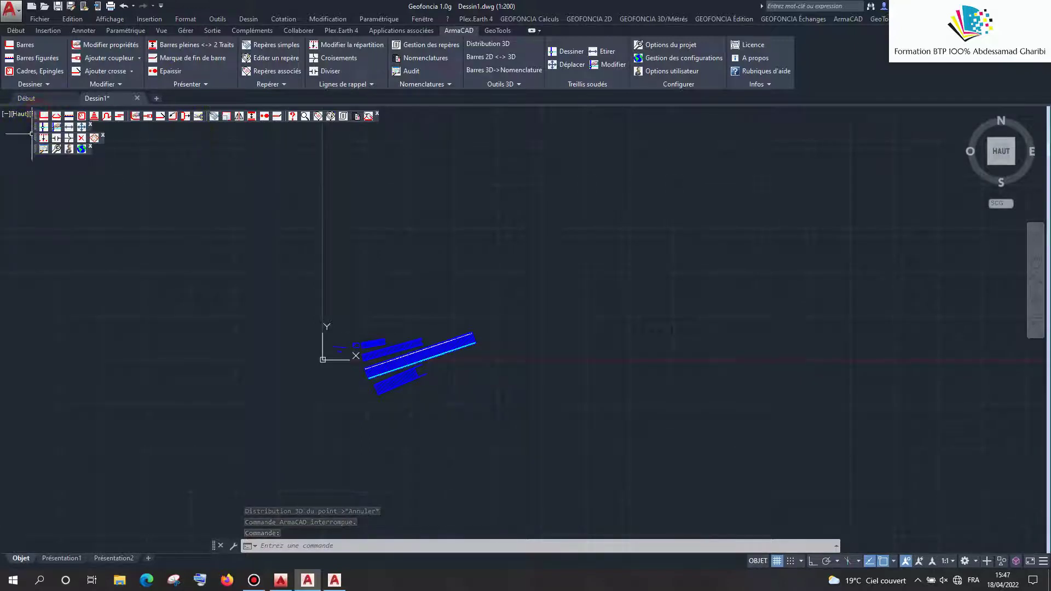
left_click_drag(40, 118, 165, 127)
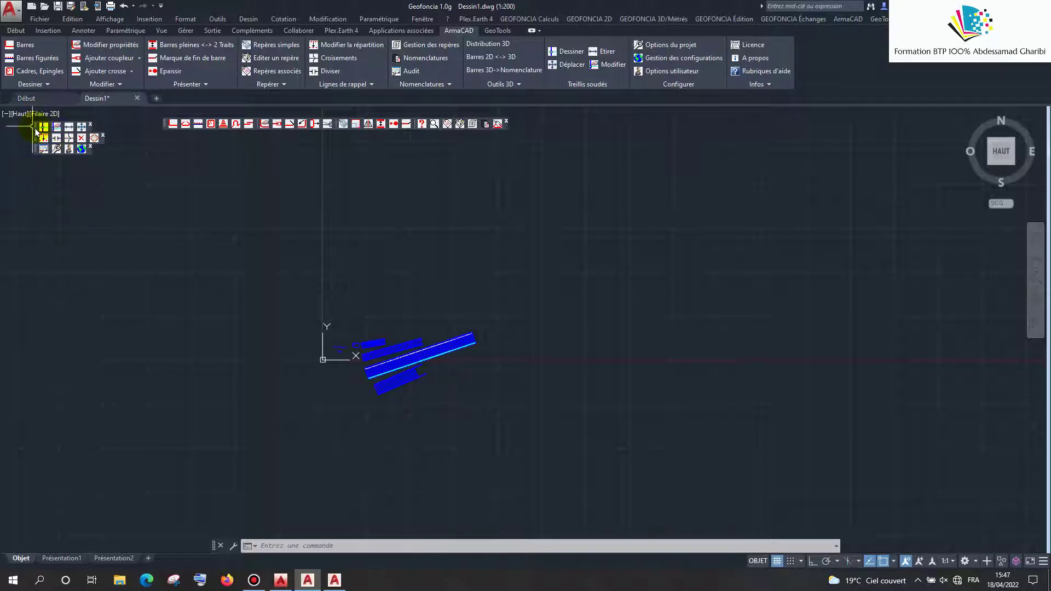
left_click_drag(36, 131, 154, 141)
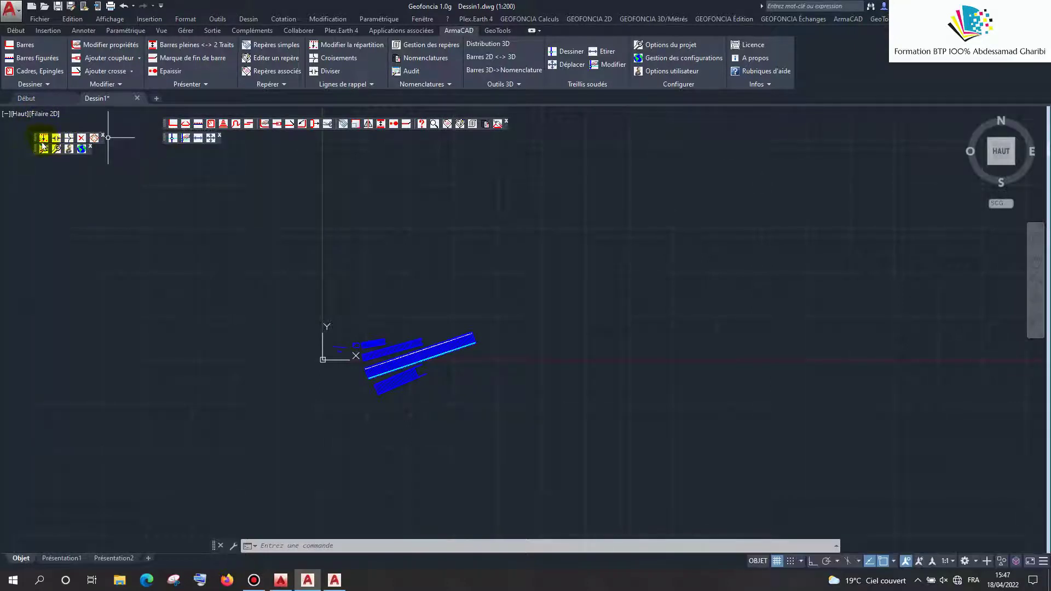
mouse_move(40, 142)
left_mouse_down()
mouse_move(258, 146)
mouse_move(351, 162)
mouse_move(368, 147)
left_mouse_up()
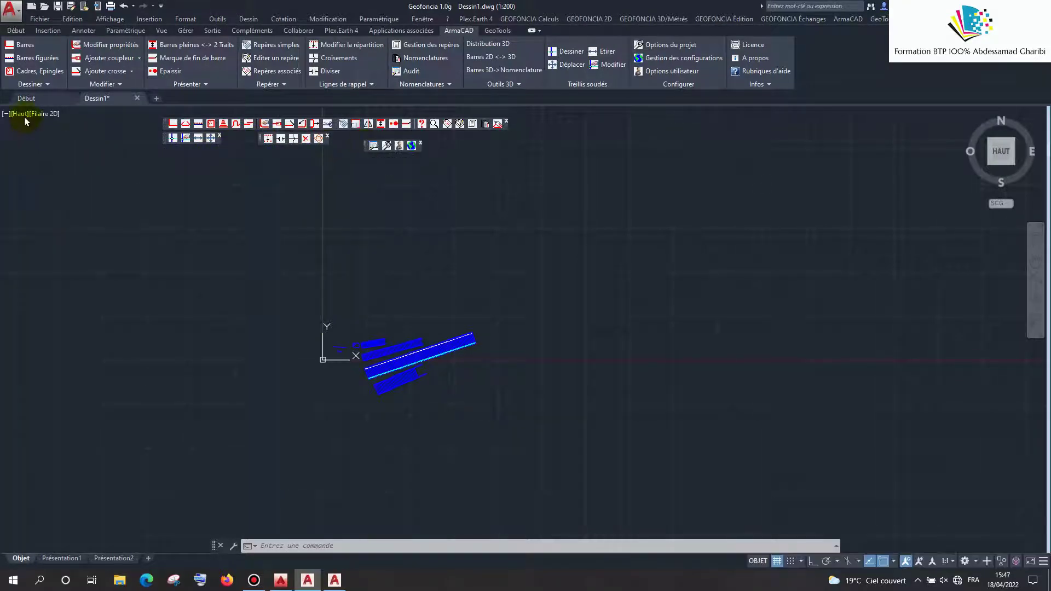
left_click(24, 117)
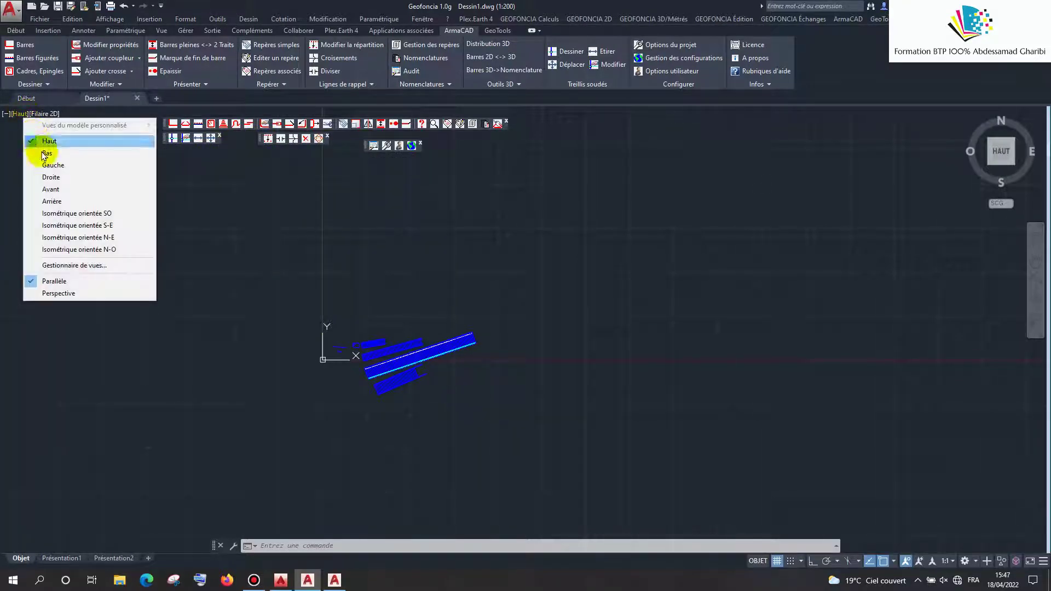
Switch the viewport to the Isométrique orientée S-E view
left_click(74, 221)
scroll(400, 298, "up", 4)
scroll(372, 285, "up", 5)
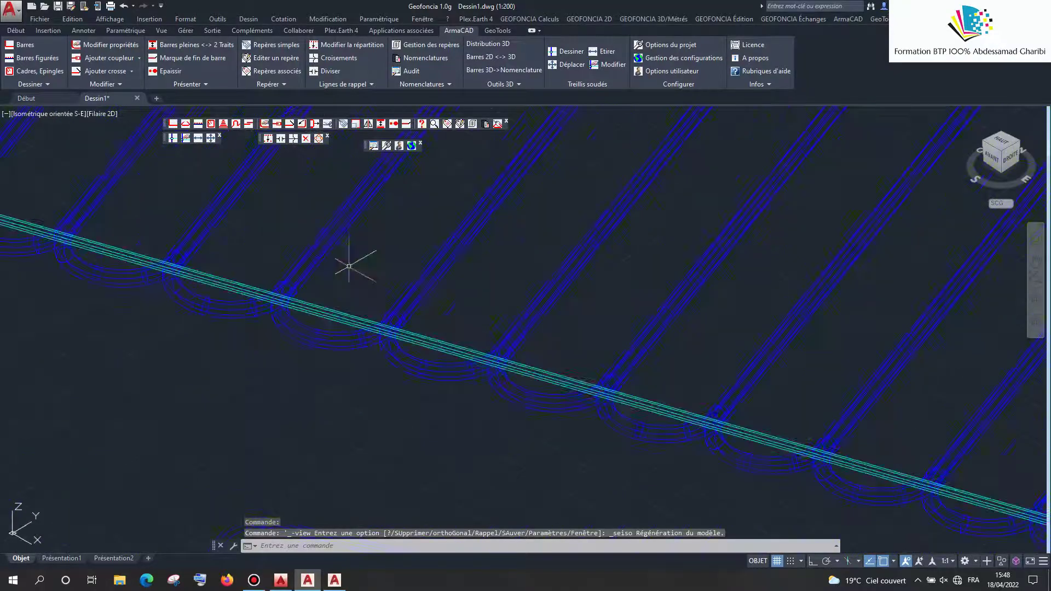
scroll(216, 355, "down", 5)
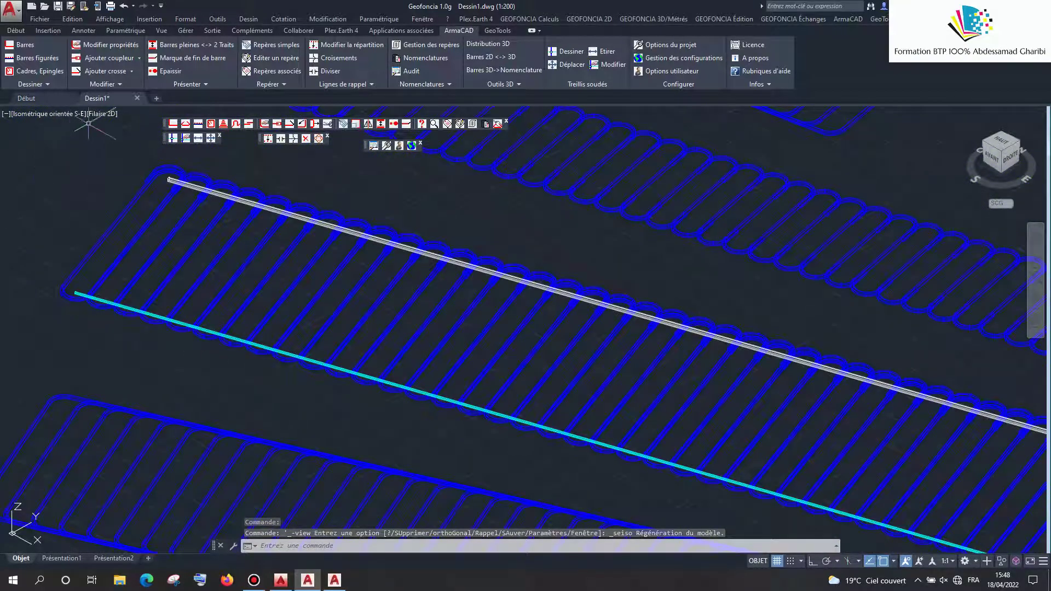
Apply the Conceptuel visual style and zoom around to inspect the 3D rebar tubes
left_click(102, 113)
left_click(120, 154)
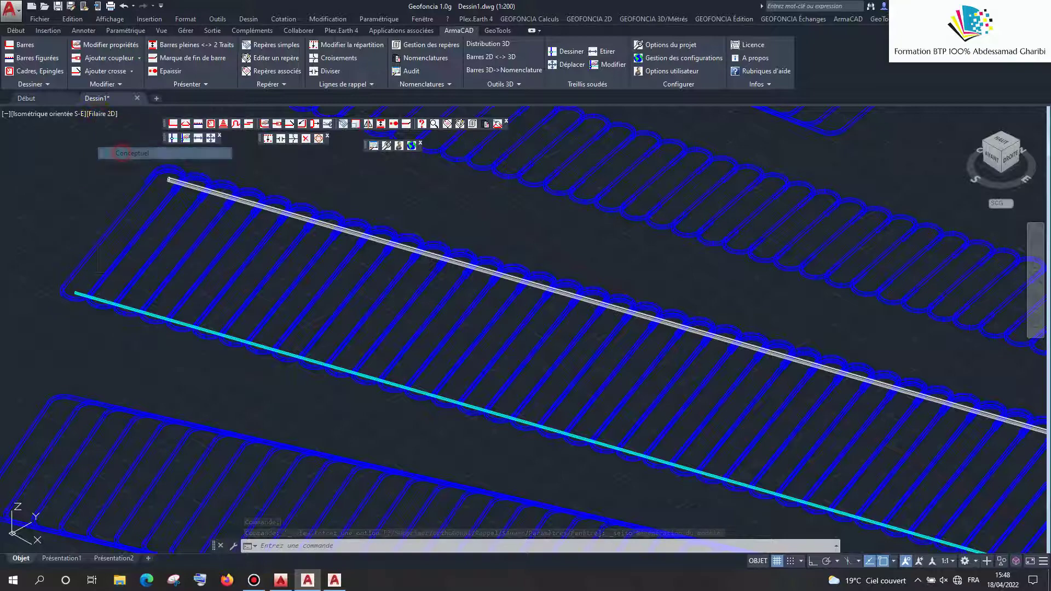
scroll(155, 387, "down", 3)
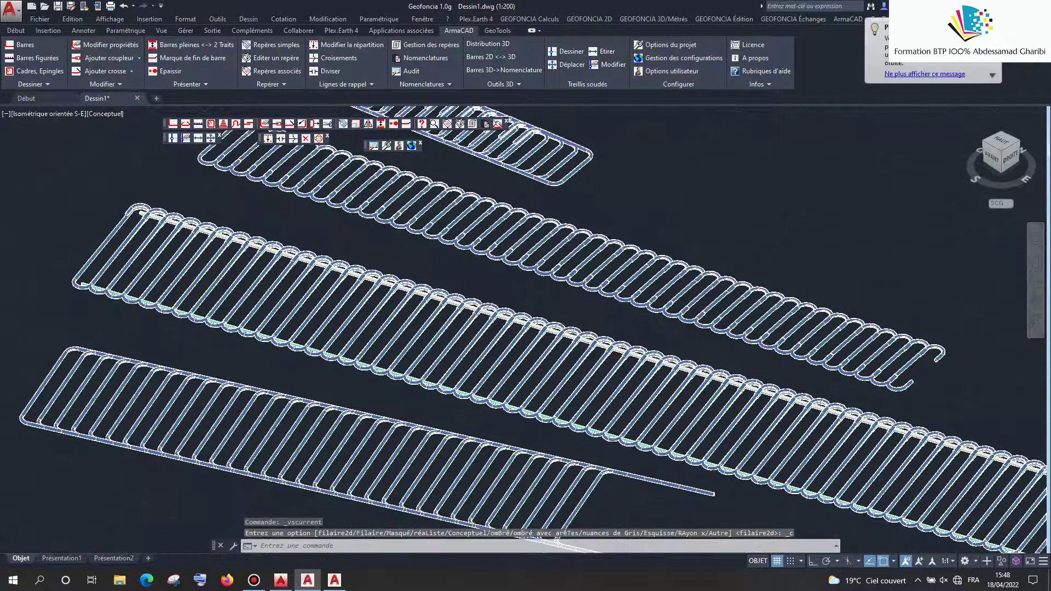
scroll(337, 353, "down", 3)
scroll(436, 415, "up", 3)
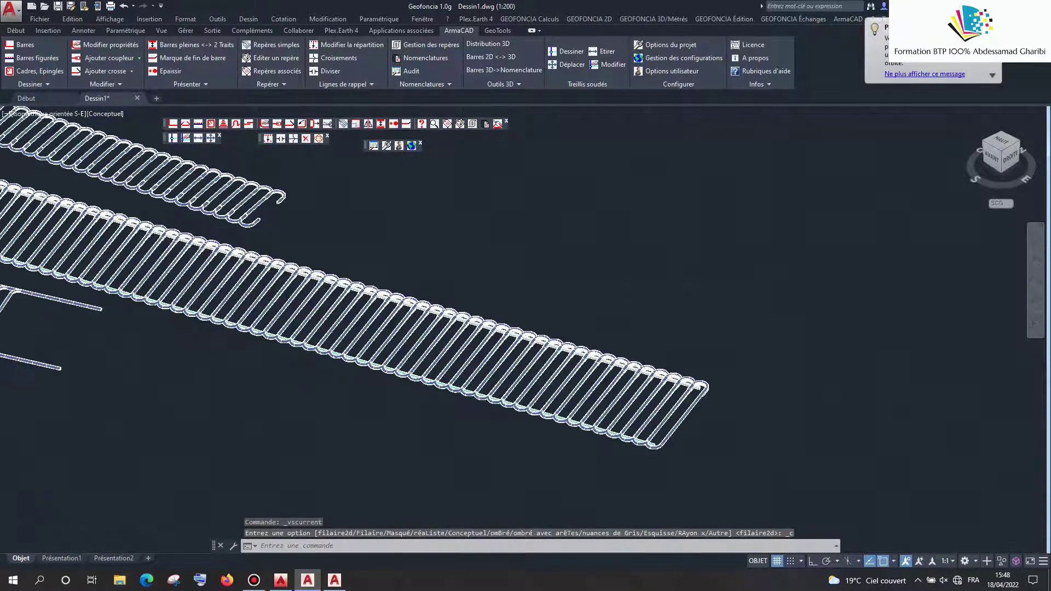
scroll(437, 415, "up", 3)
scroll(437, 415, "up", 2)
scroll(788, 526, "up", 3)
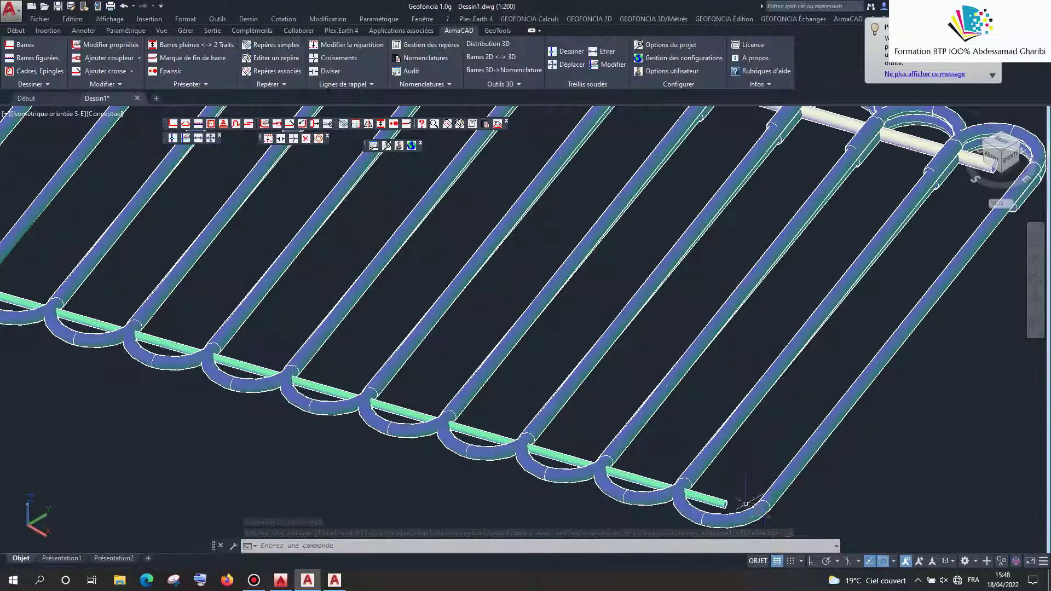
scroll(755, 498, "up", 3)
scroll(712, 482, "up", 3)
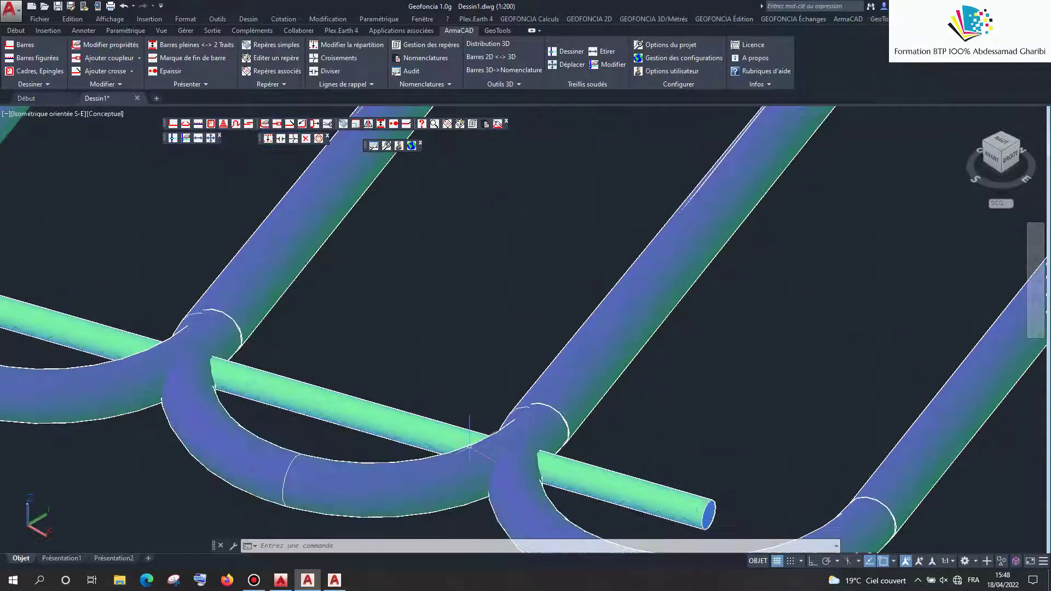
scroll(214, 384, "down", 5)
scroll(172, 380, "down", 2)
scroll(176, 373, "up", 2)
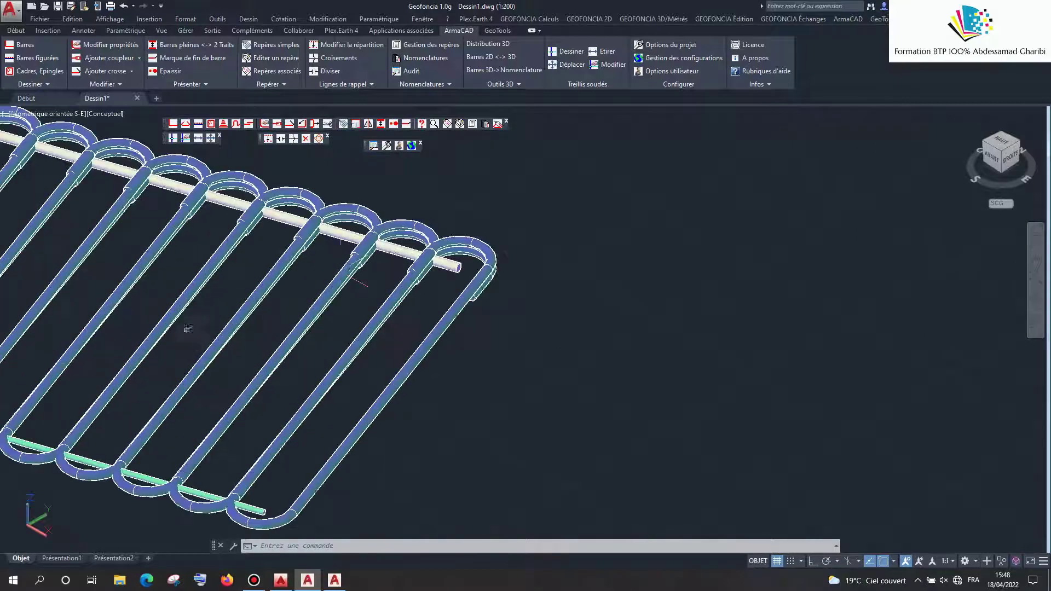
scroll(432, 257, "up", 2)
scroll(466, 279, "up", 2)
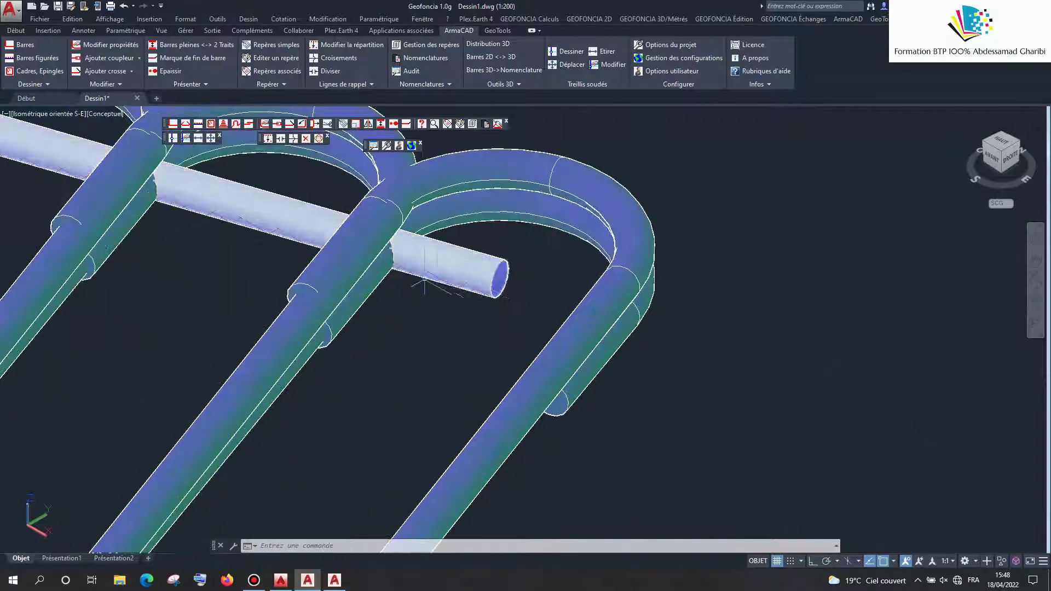
scroll(491, 304, "down", 3)
scroll(491, 305, "down", 3)
scroll(383, 246, "down", 2)
scroll(328, 219, "up", 2)
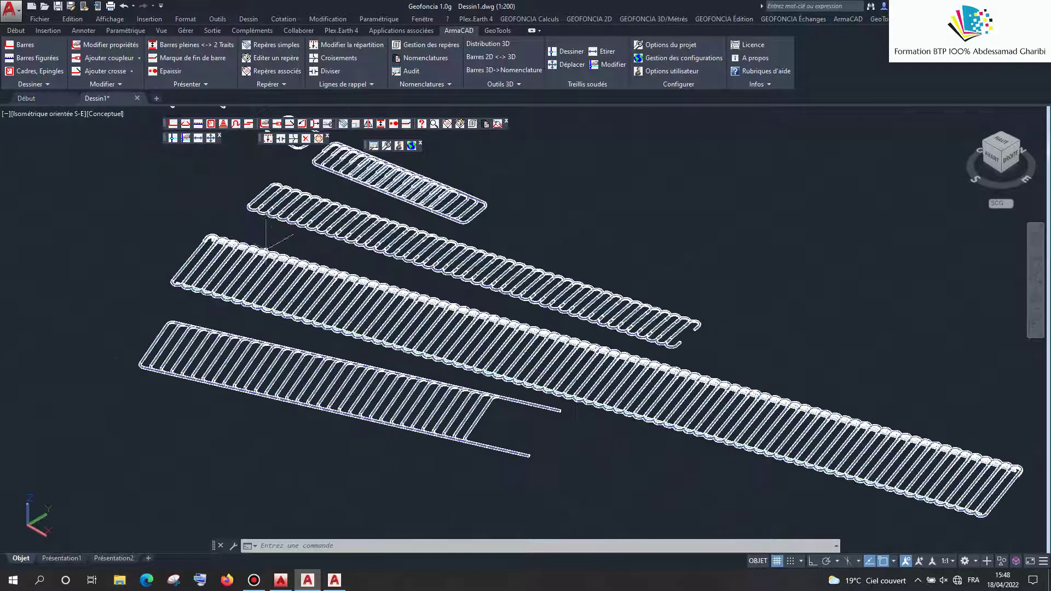
scroll(309, 205, "up", 2)
scroll(311, 208, "up", 3)
scroll(263, 326, "down", 4)
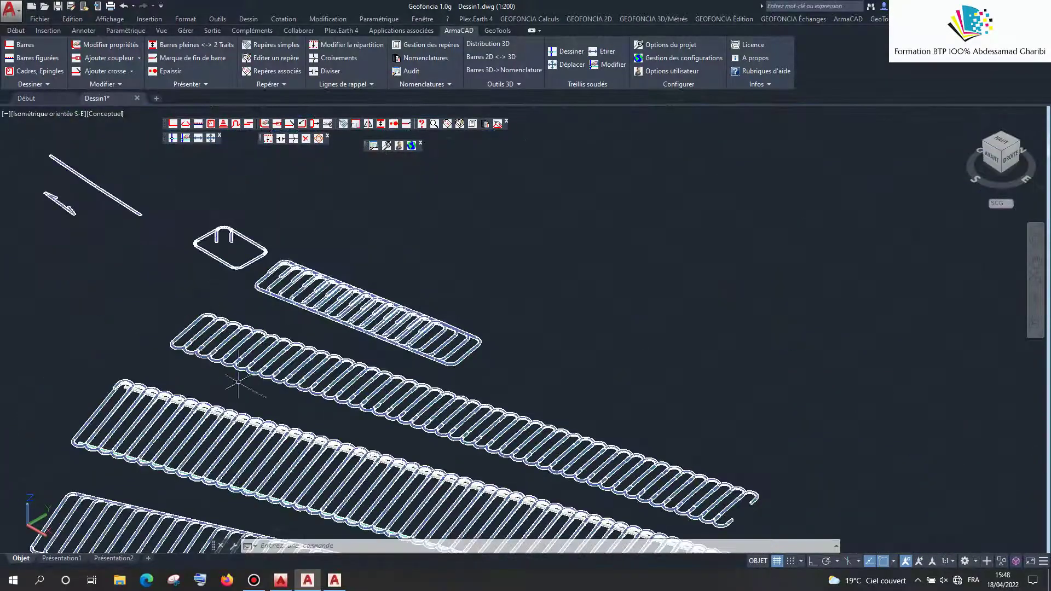
scroll(257, 301, "up", 2)
scroll(252, 277, "up", 3)
scroll(295, 293, "down", 3)
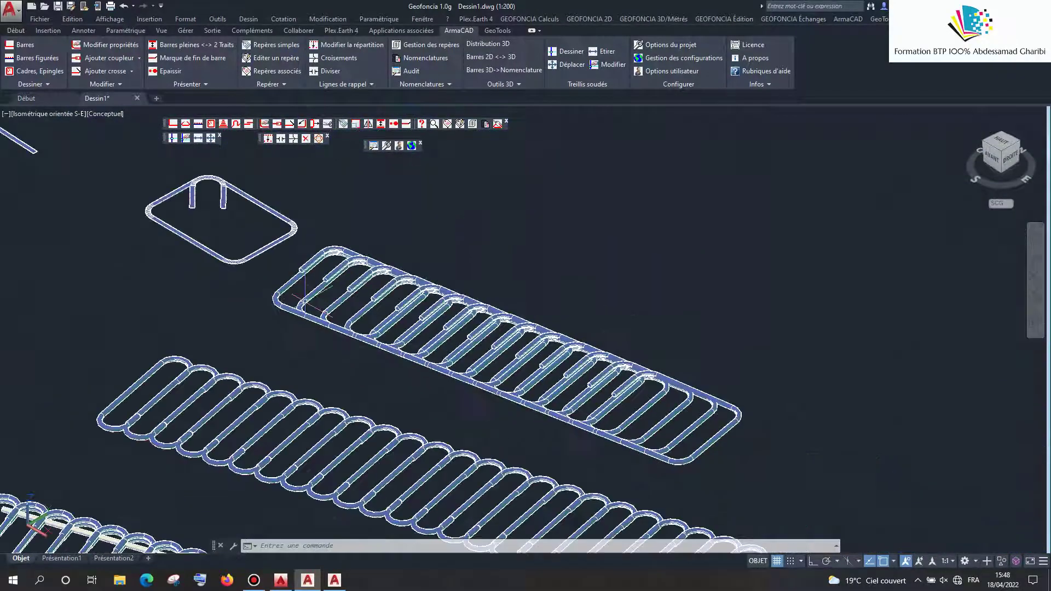
scroll(307, 340, "down", 3)
scroll(318, 348, "down", 2)
scroll(227, 304, "down", 3)
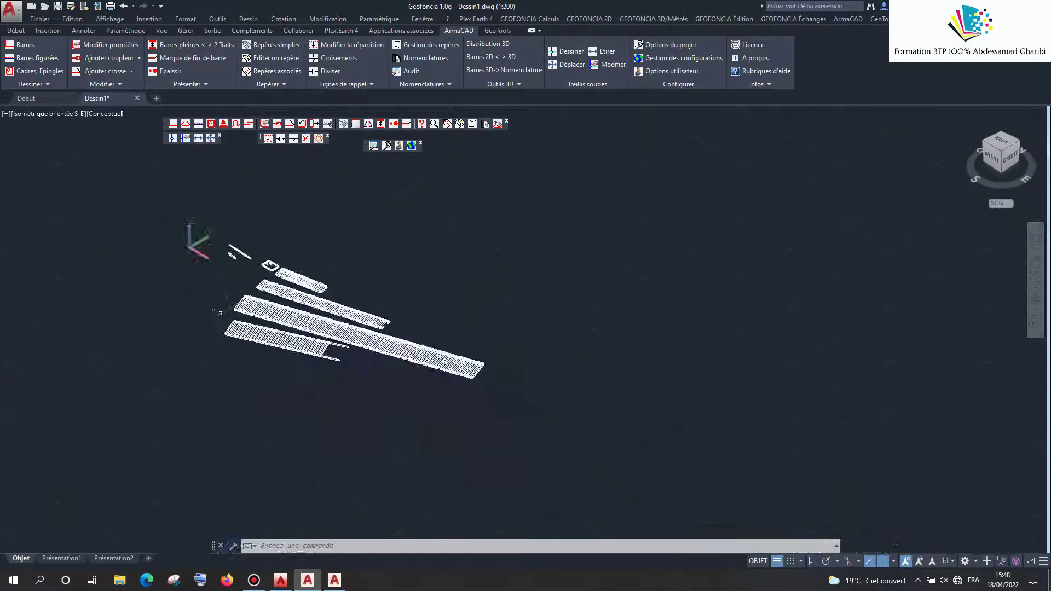
Switch the visual style to Réaliste and zoom to inspect the rebar mats
left_click(105, 115)
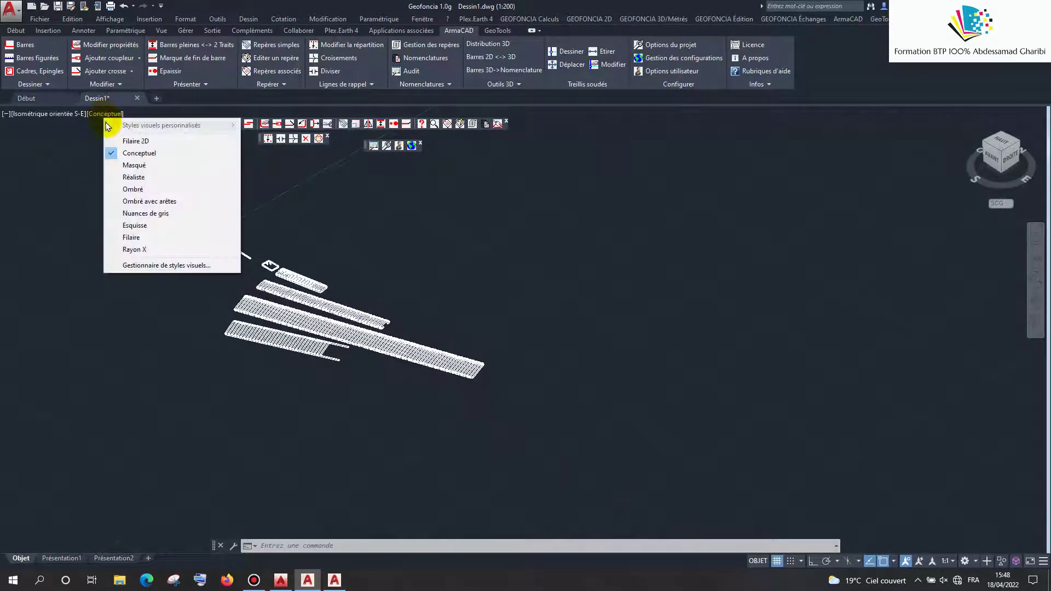
left_click(131, 180)
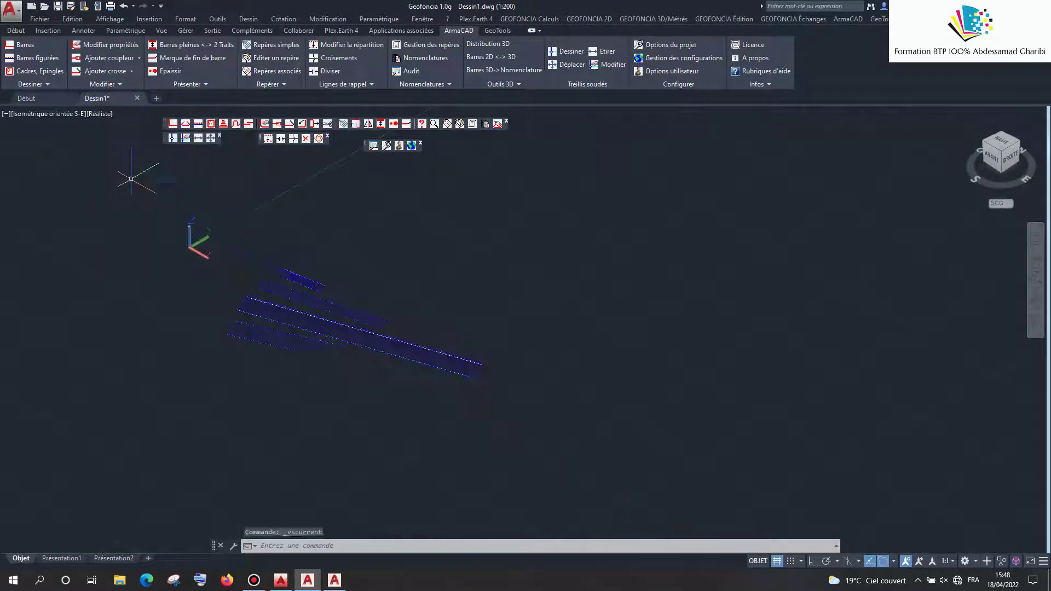
scroll(340, 352, "up", 3)
scroll(457, 348, "up", 3)
scroll(527, 327, "up", 2)
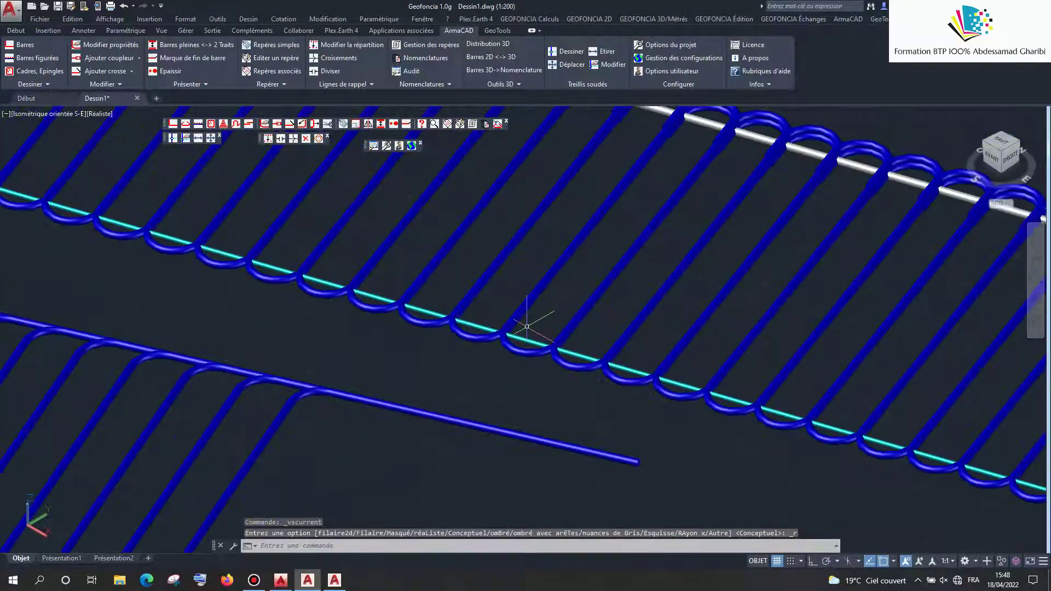
scroll(627, 449, "down", 3)
scroll(270, 251, "down", 3)
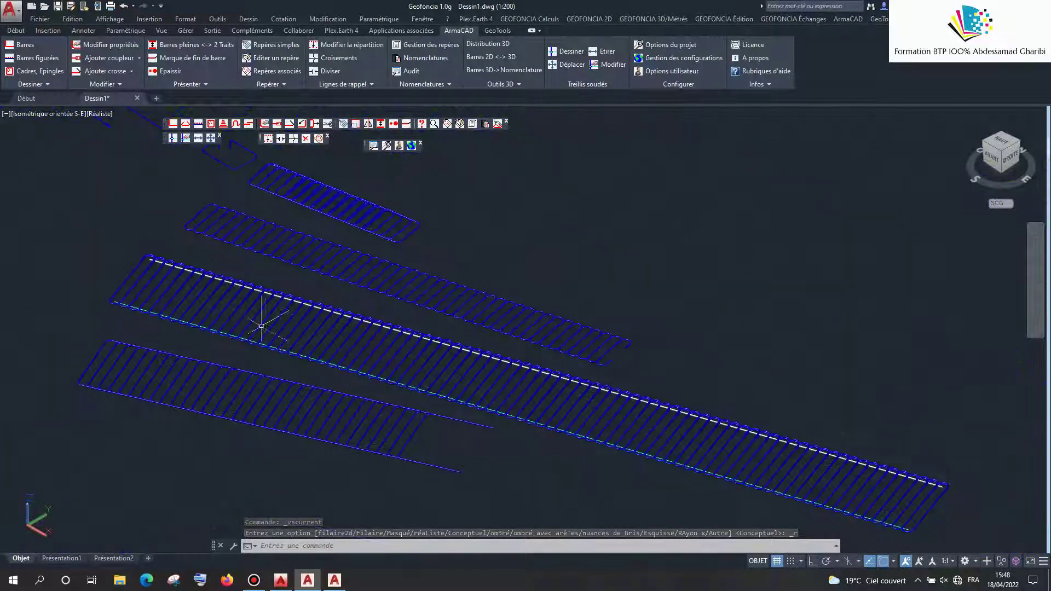
scroll(270, 252, "down", 2)
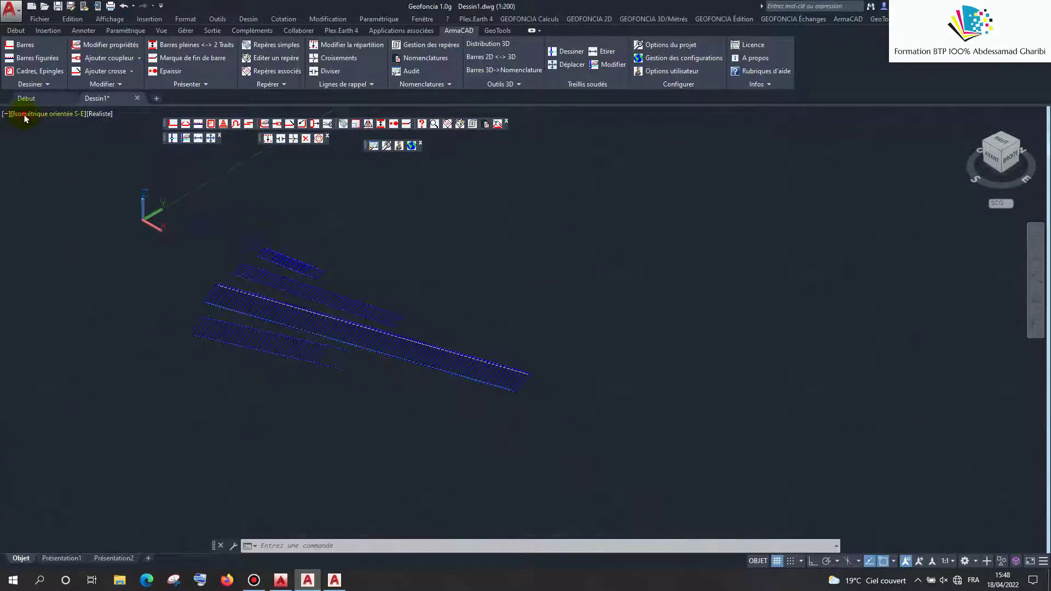
Return to the top view and set the visual style to Filaire 2D
left_click(23, 114)
left_click(54, 143)
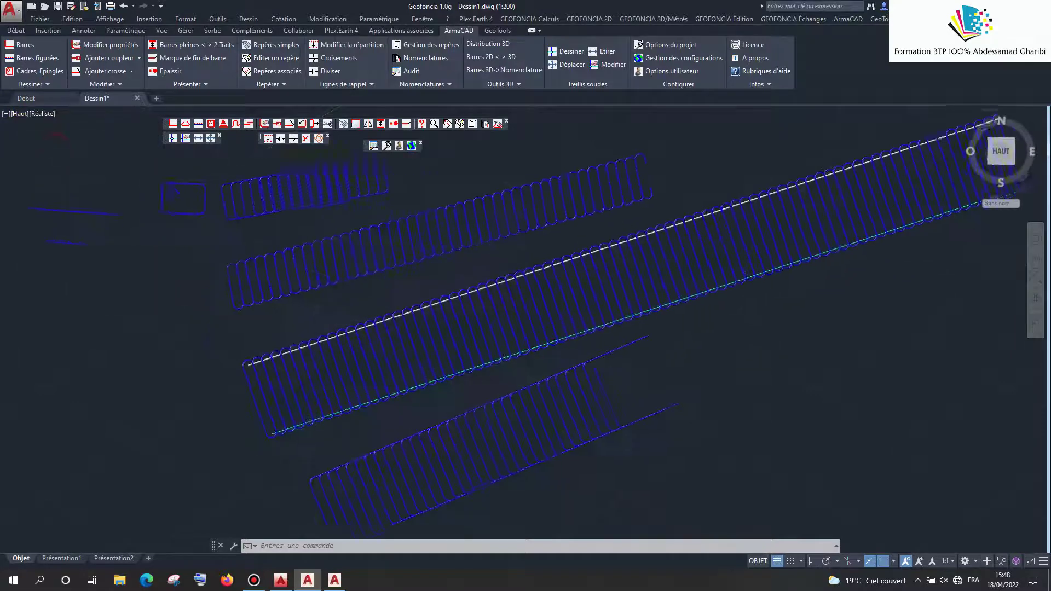
left_click(50, 113)
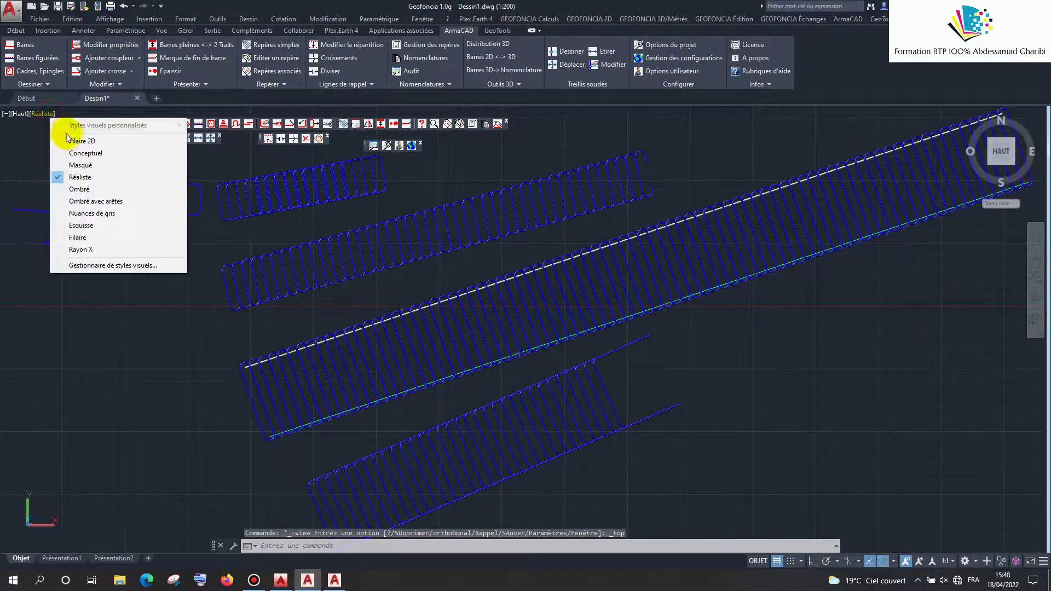
left_click(61, 137)
Draw the type 1 HA diameter-12 frame by picking its base line and height
scroll(315, 383, "down", 4)
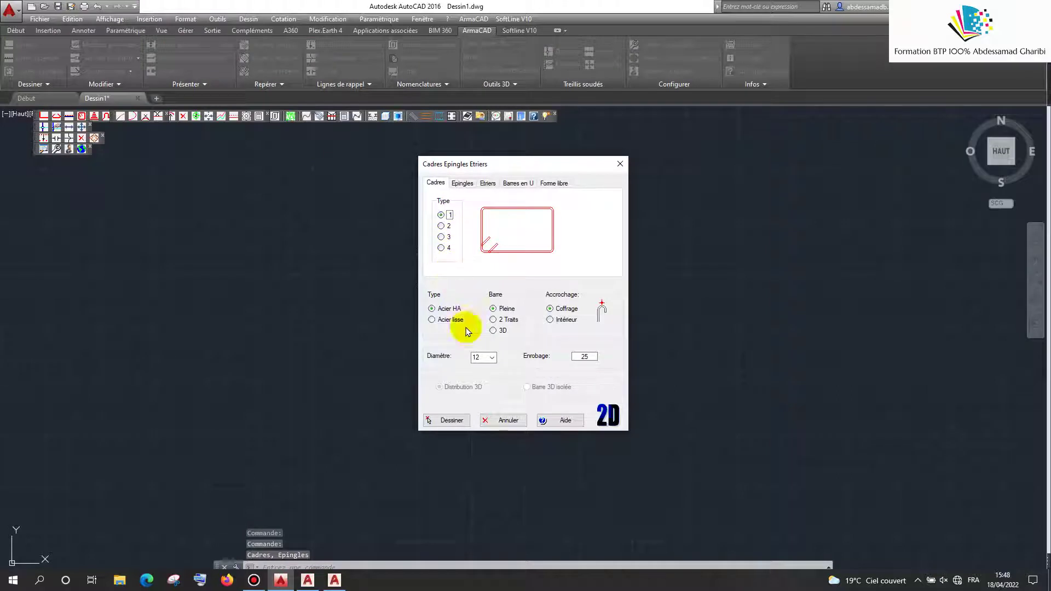
left_click(448, 419)
left_click(427, 380)
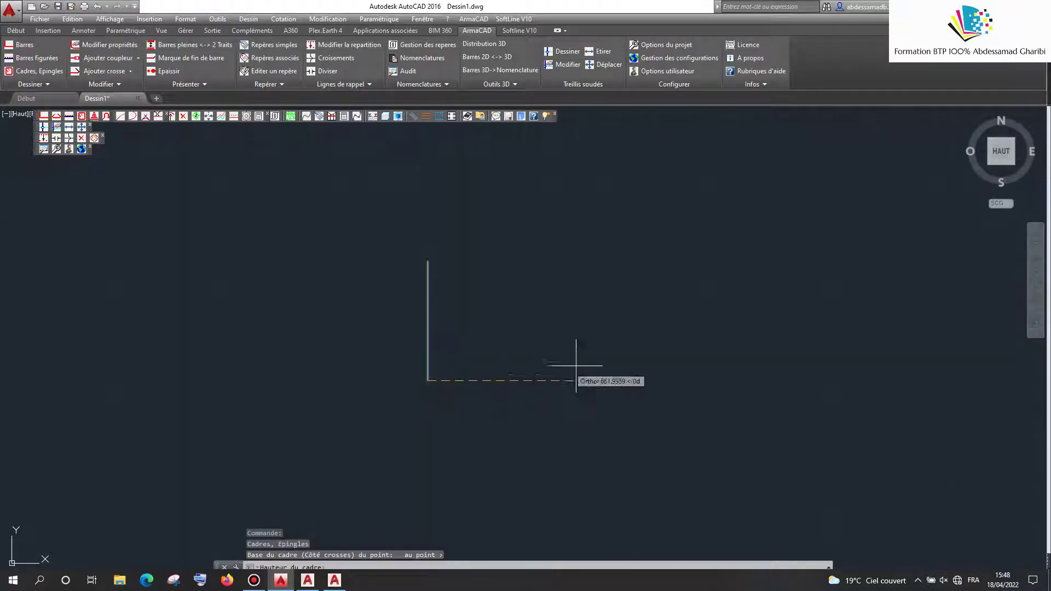
left_click(576, 365)
scroll(438, 234, "down", 4)
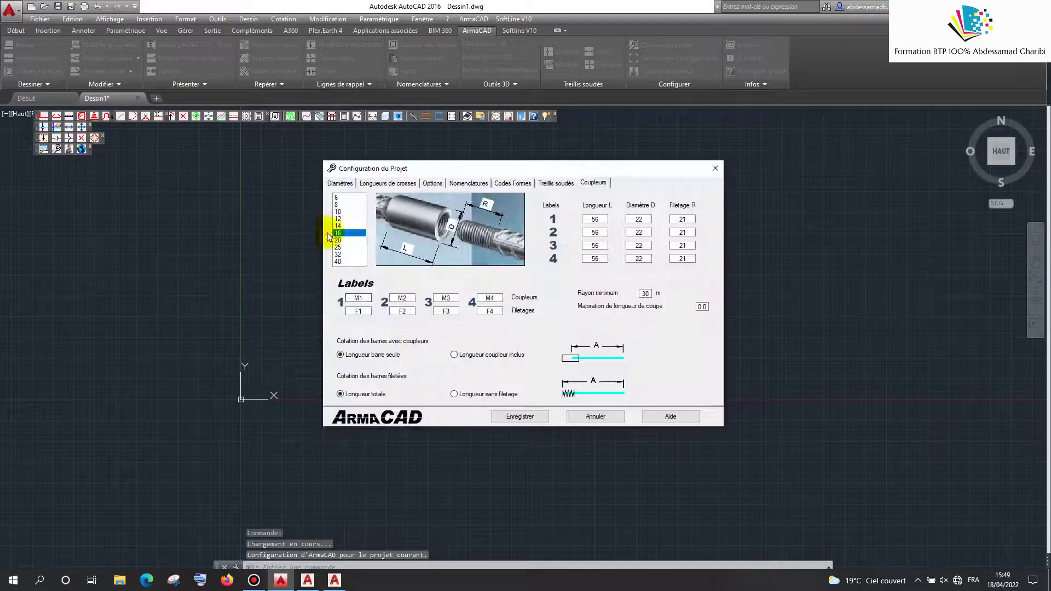
left_click(340, 183)
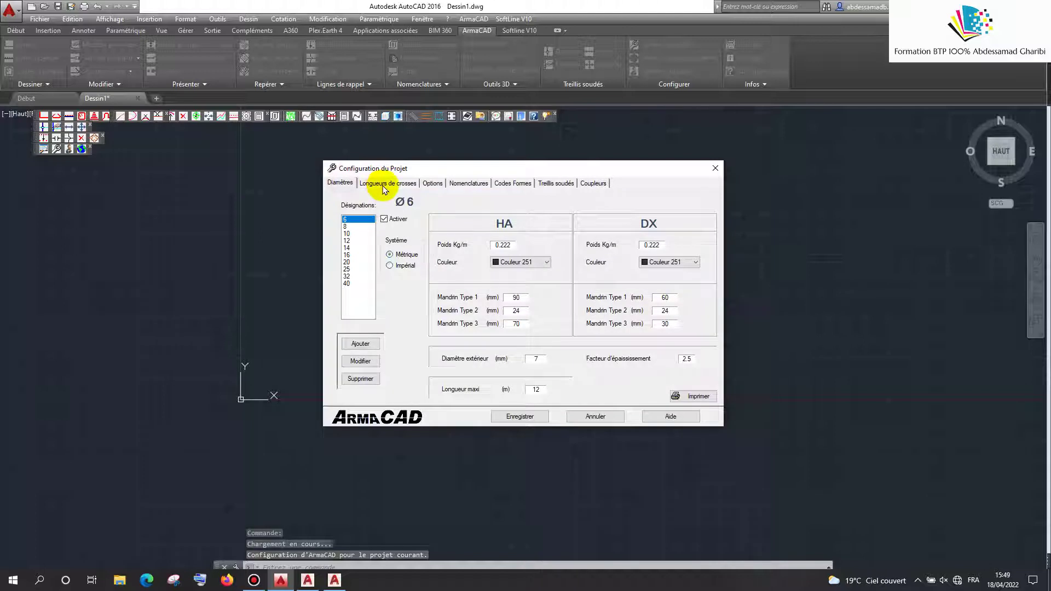
left_click(385, 186)
left_click(432, 183)
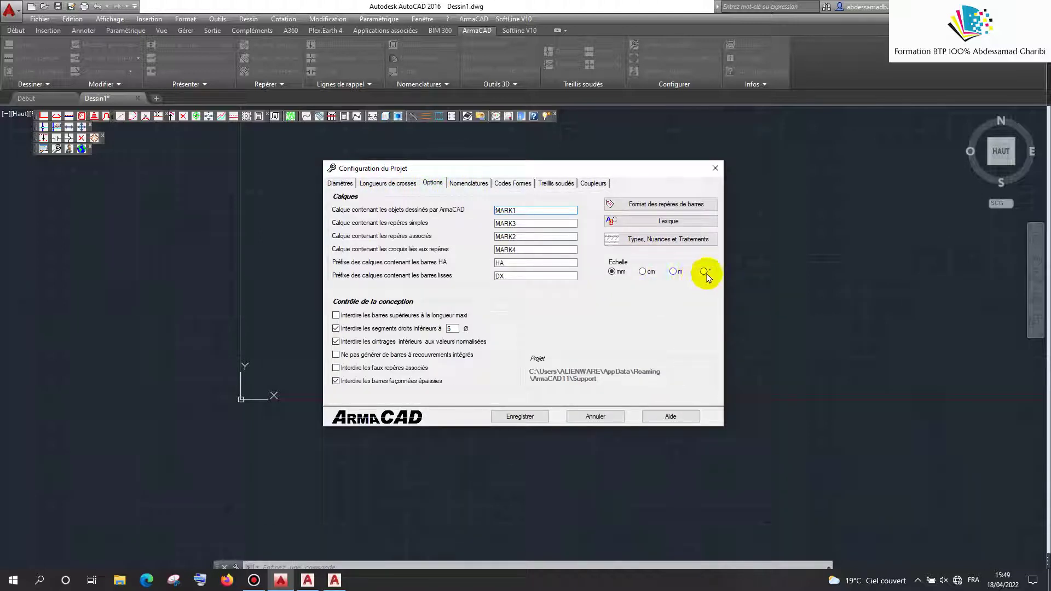
left_click(468, 183)
left_click(512, 183)
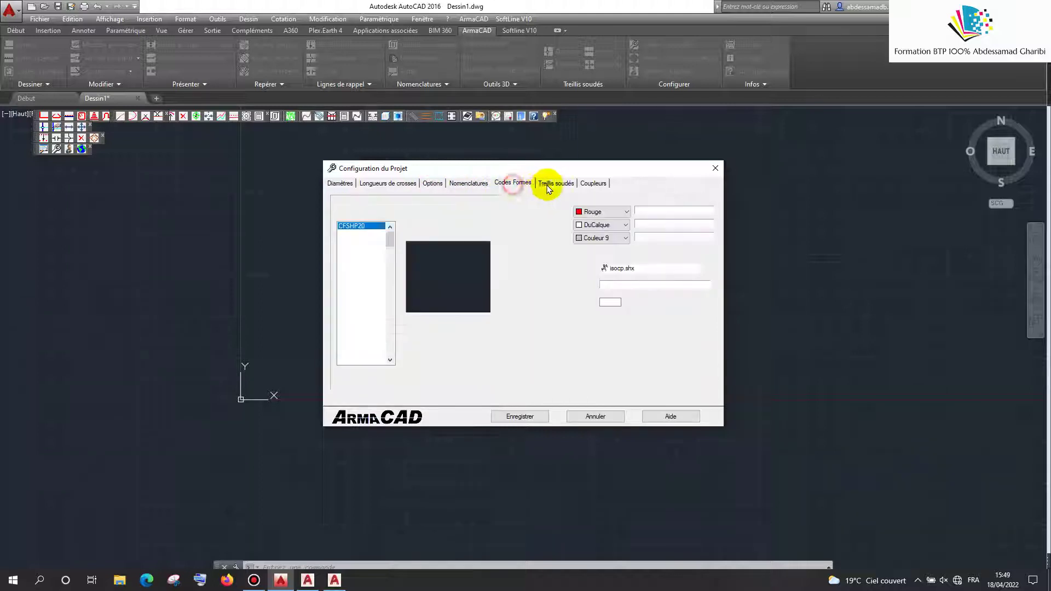
left_click(555, 183)
left_click(587, 186)
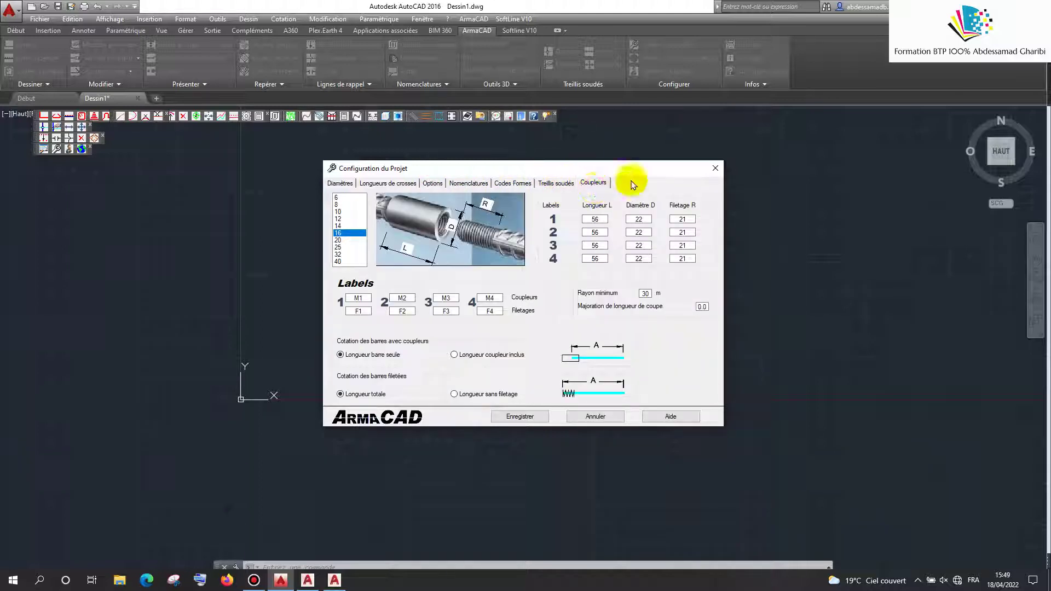
left_click(714, 169)
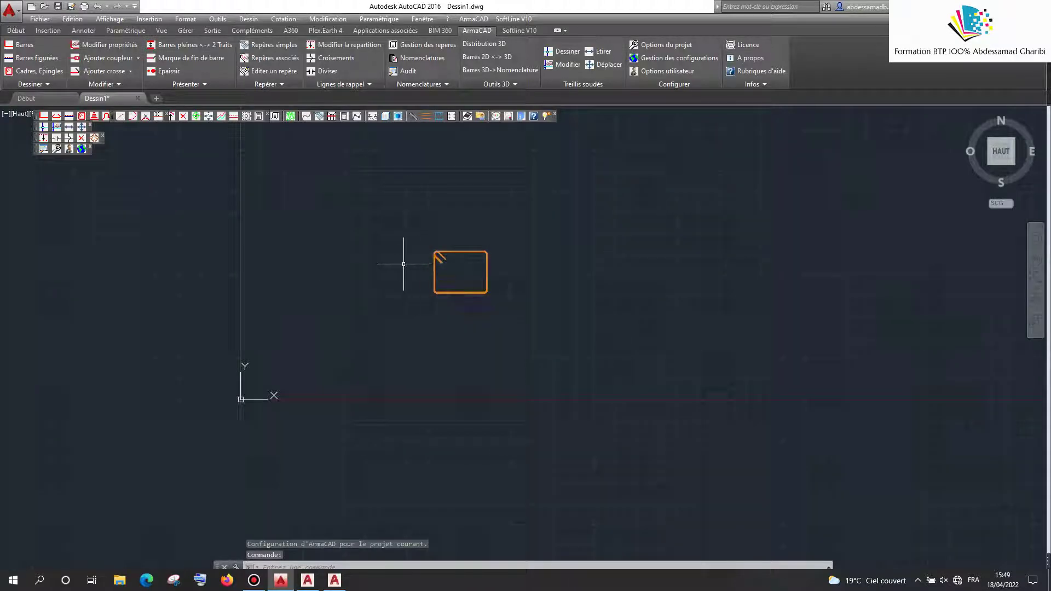
Bring Geofoncia forward and toggle the project Options scale through cm and m back to mm
left_click(307, 580)
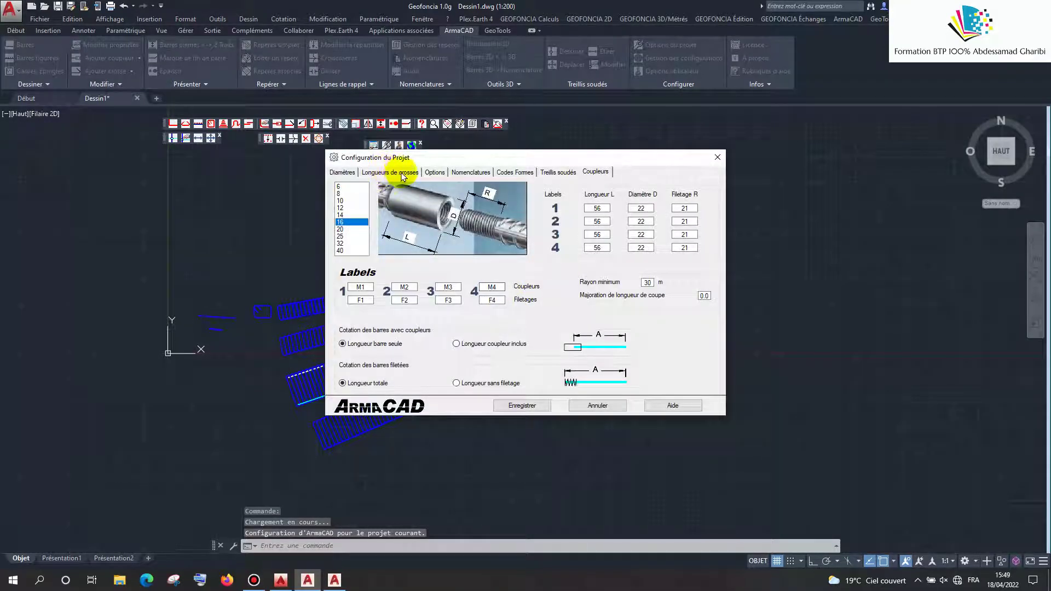
left_click(403, 172)
left_click(436, 173)
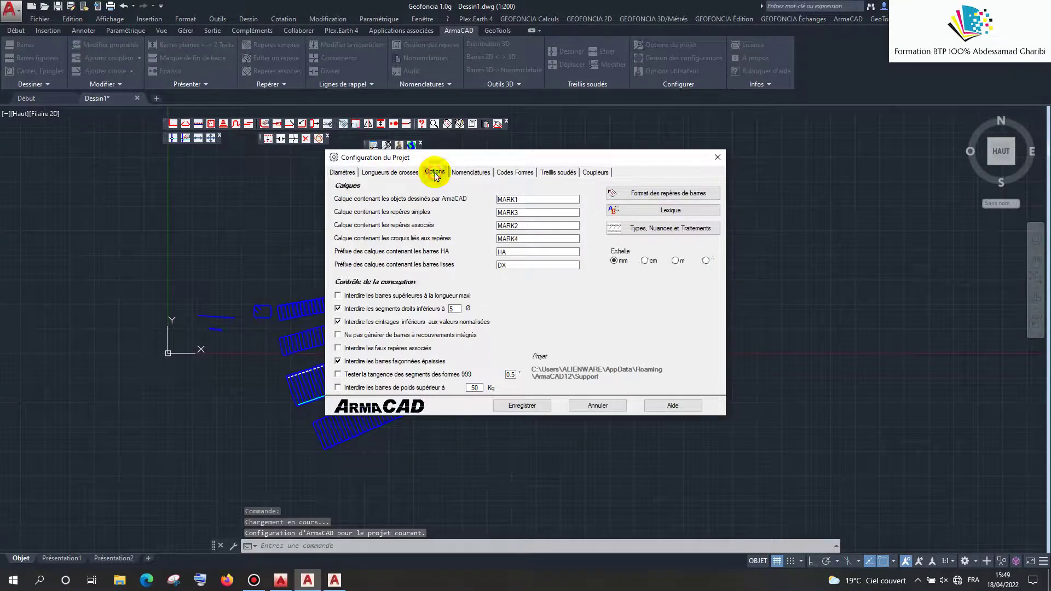
left_click(645, 260)
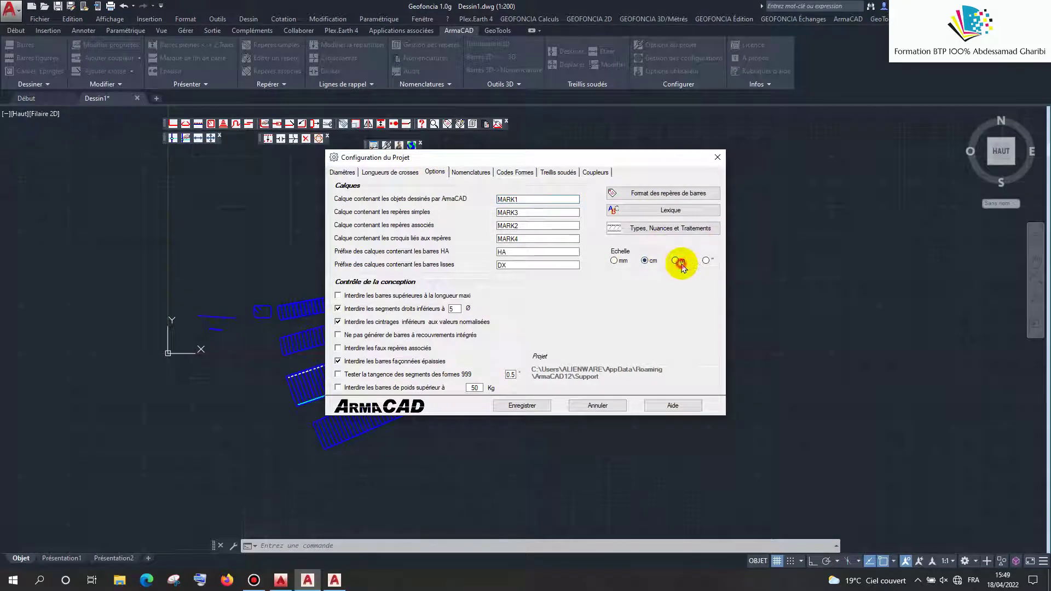
left_click(676, 260)
left_click(630, 261)
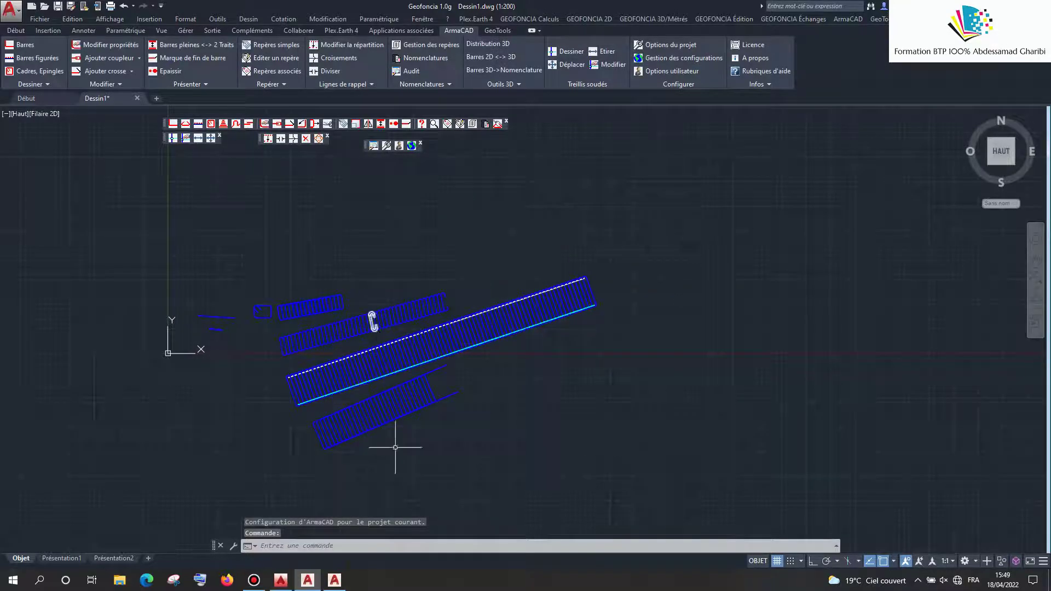
left_click(259, 583)
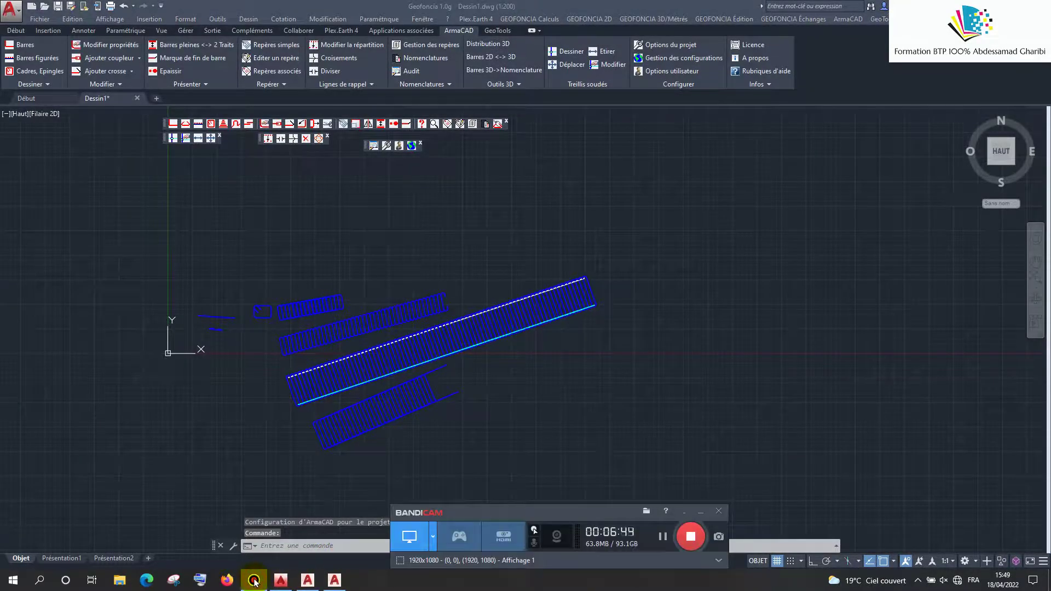
Bring Covadis forward and open, then close, the Covadis 2D point-loading settings
left_click(255, 583)
left_click(334, 580)
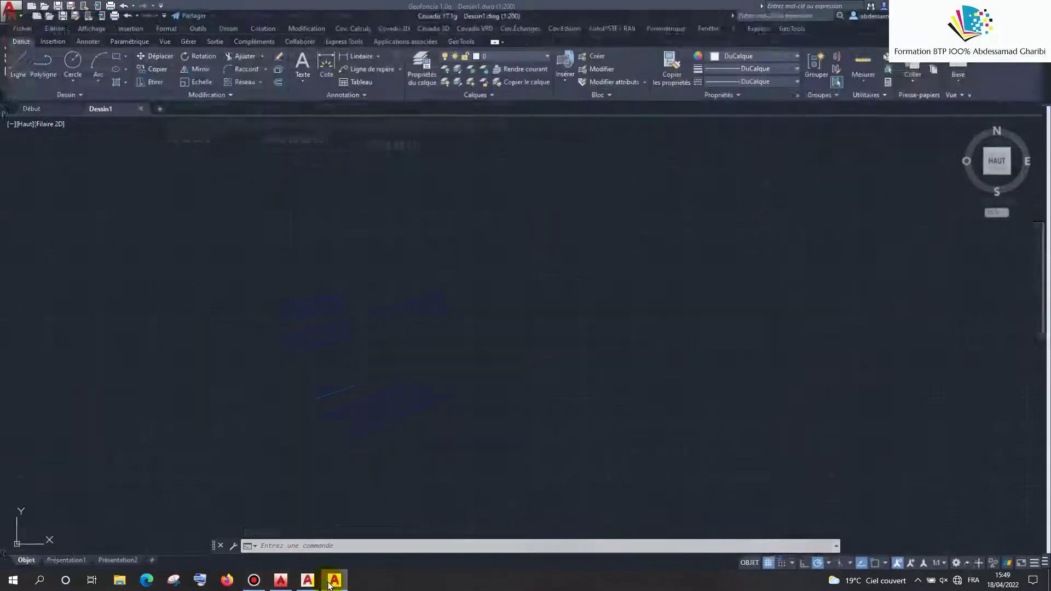
left_click(394, 18)
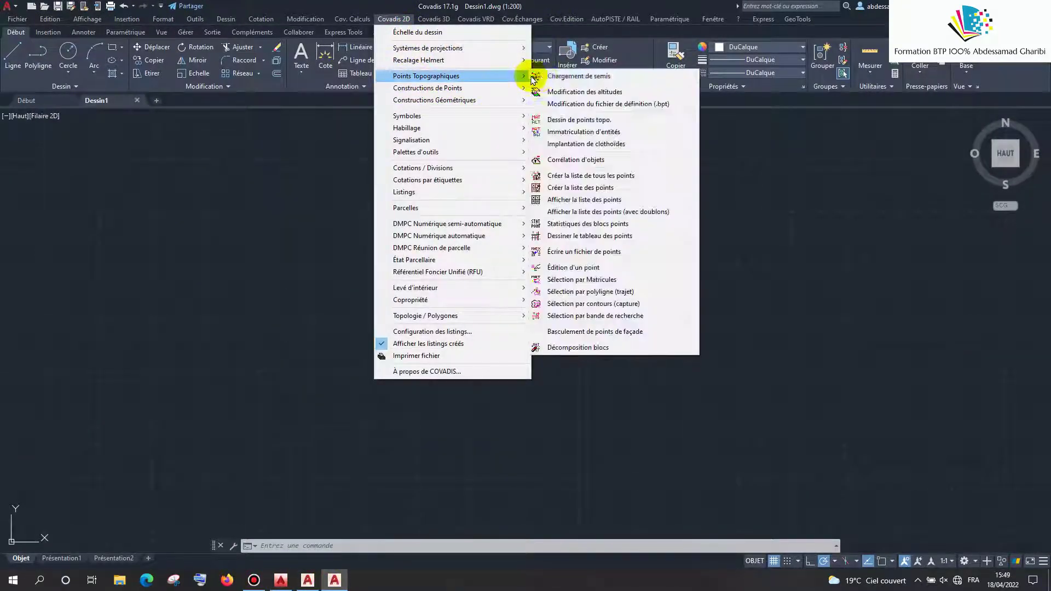
left_click(545, 77)
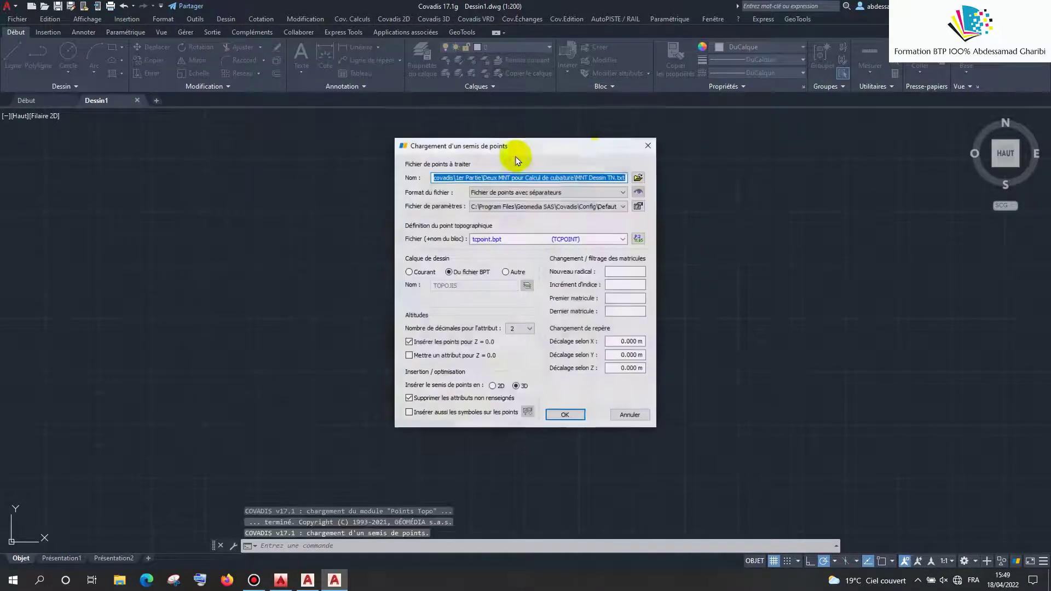
left_click(650, 144)
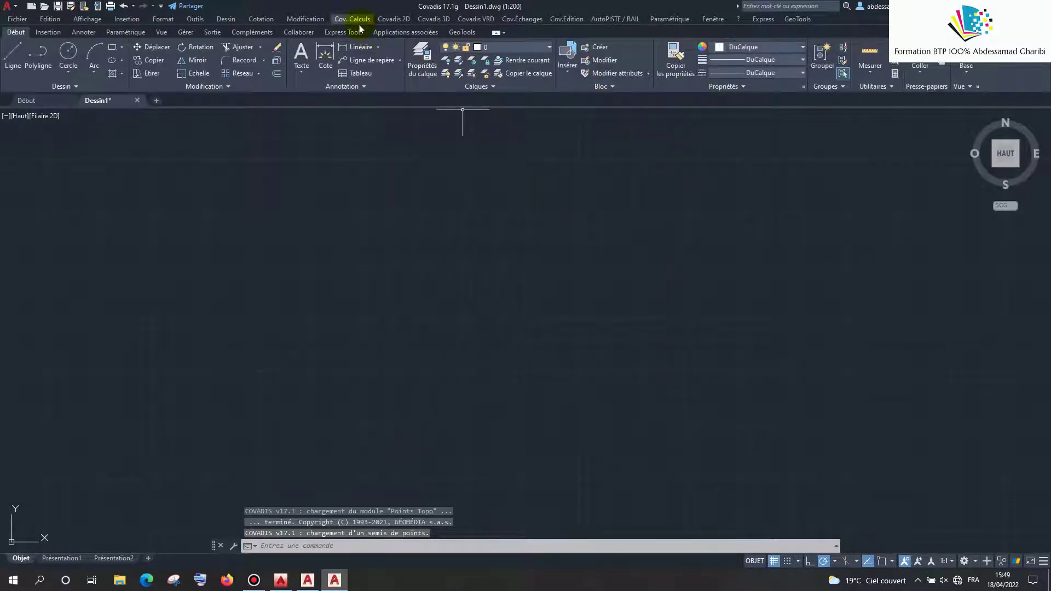
Browse the Cov. Calculs and Cov.Échanges menus, closing the GéoBase editor
left_click(359, 21)
left_click(492, 228)
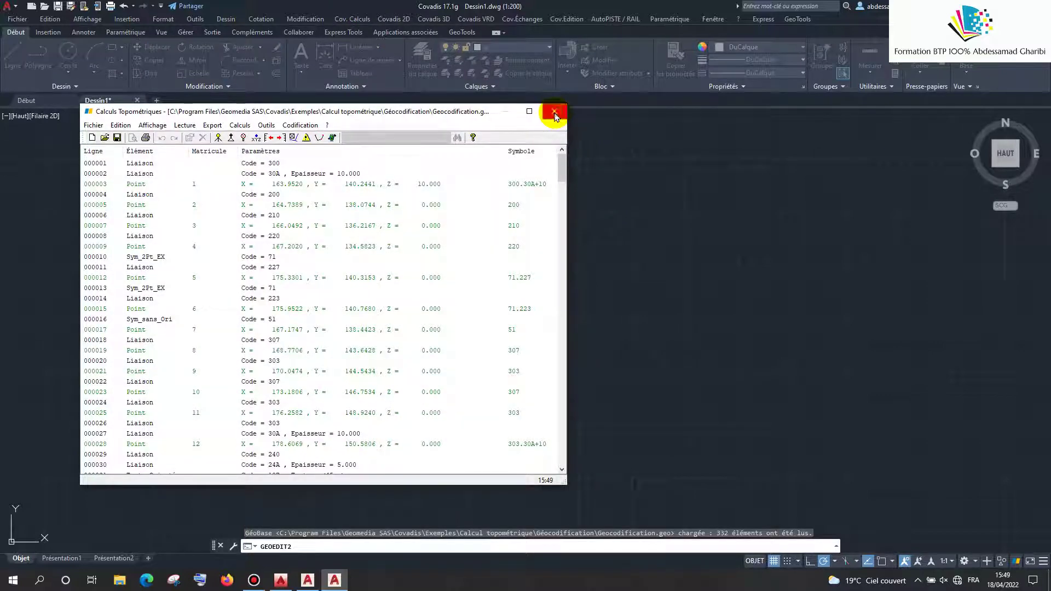
left_click(547, 110)
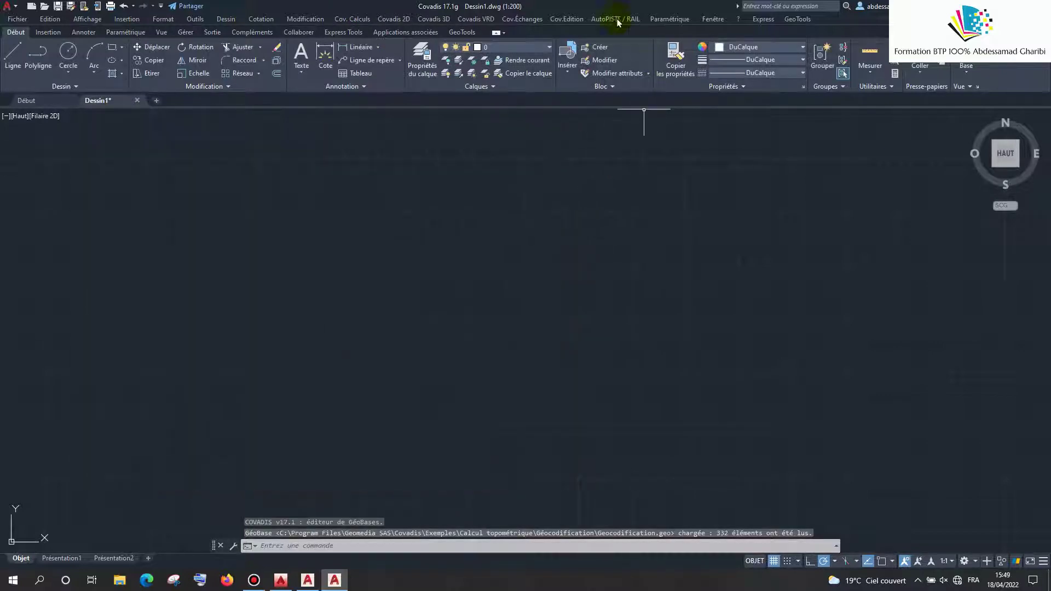
left_click(530, 22)
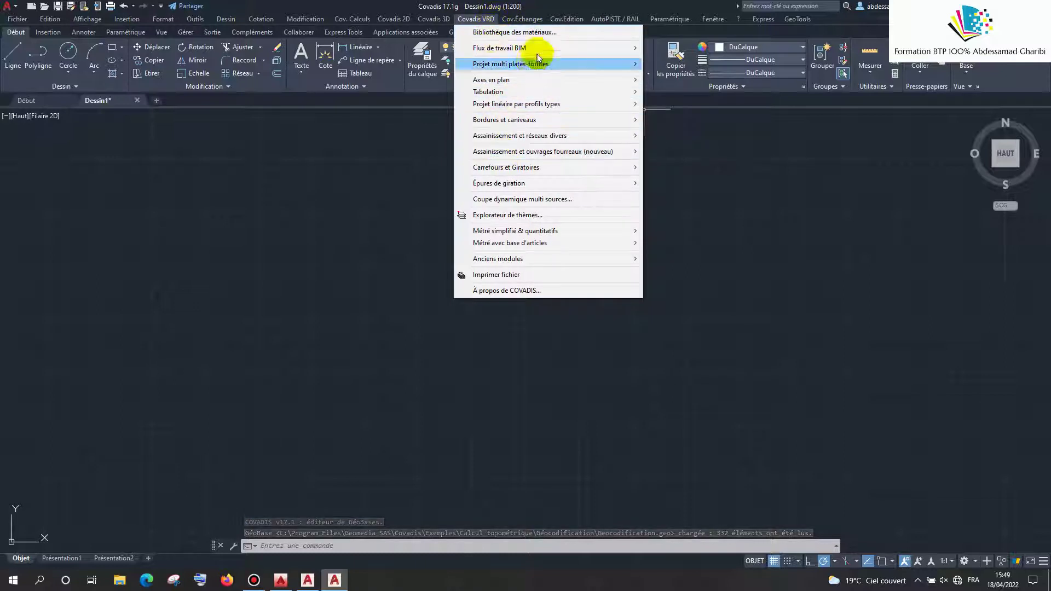
Show the Covadis BIM and AutoPISTE/RAIL project toolbars and move them aside
left_click(657, 47)
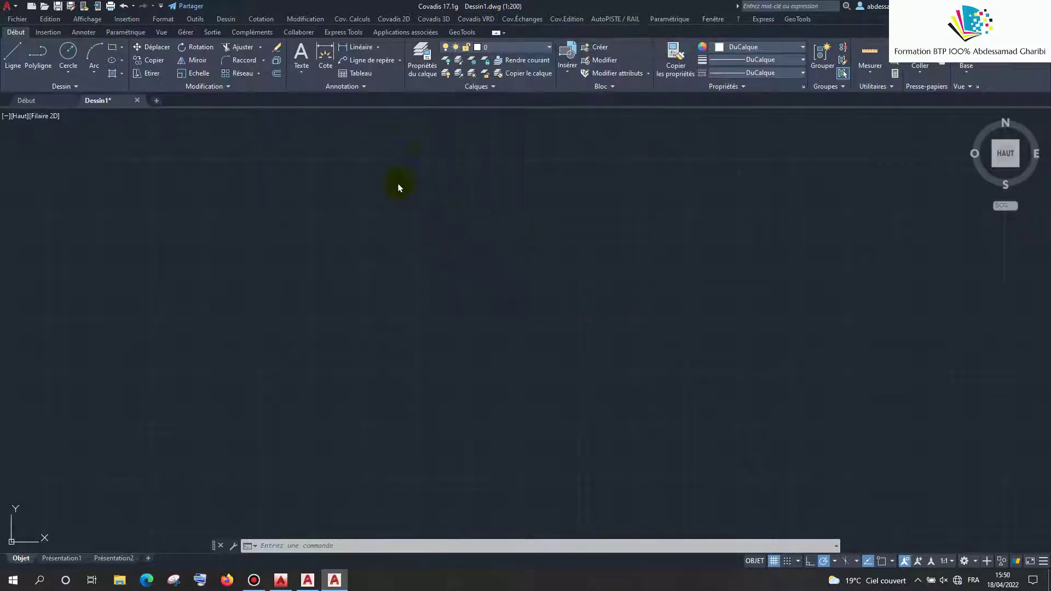
left_click_drag(563, 142, 300, 192)
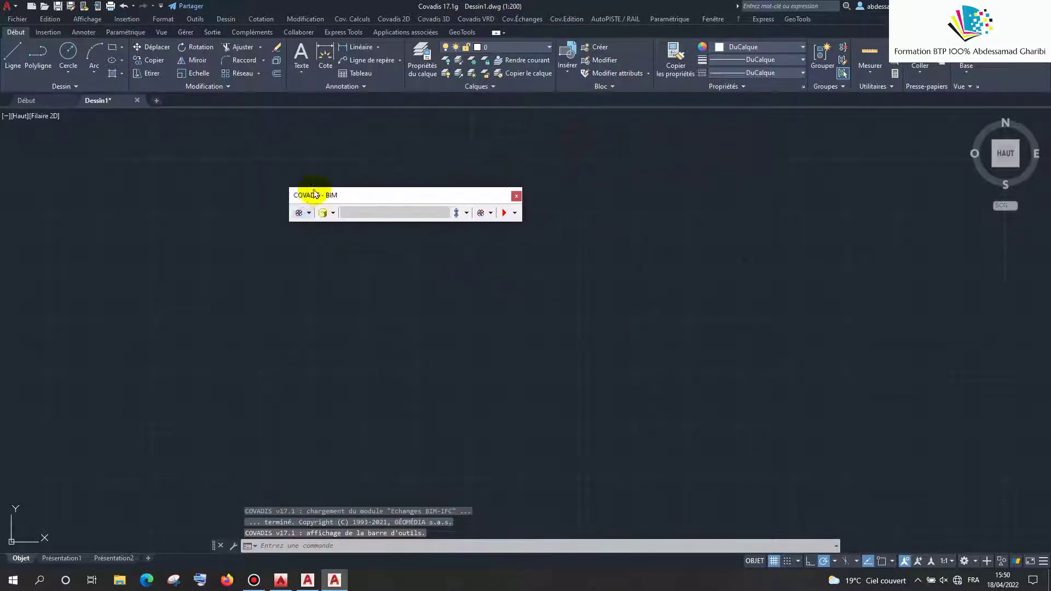
left_click(596, 26)
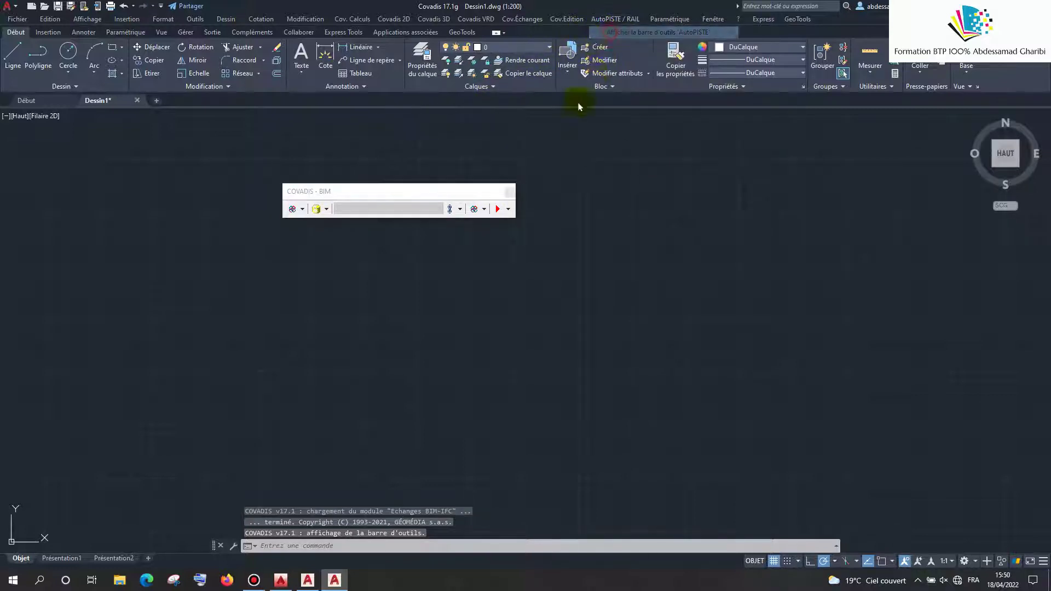
left_click(606, 23)
left_click(615, 44)
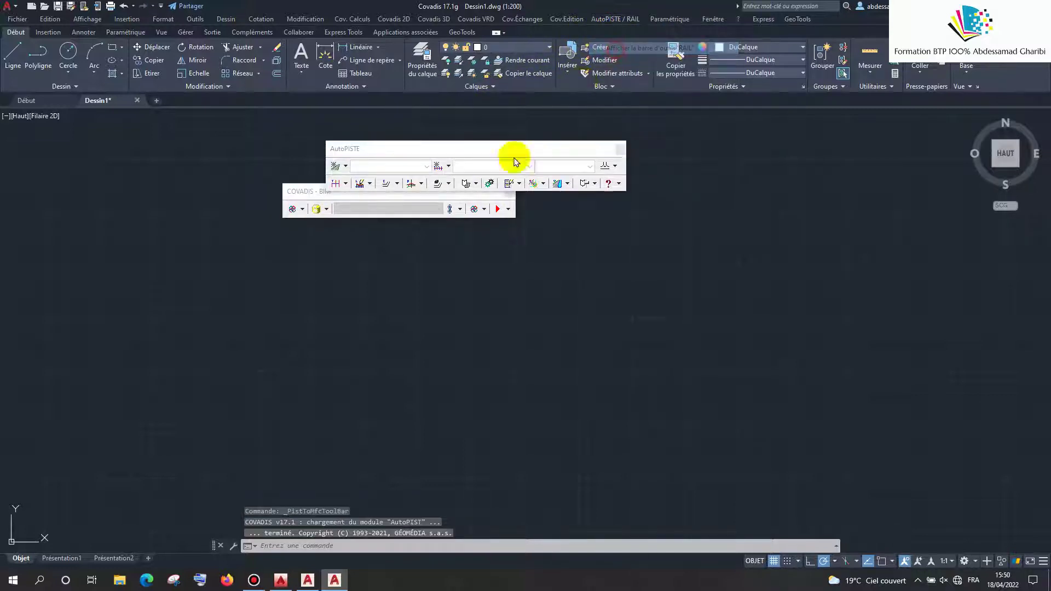
left_click_drag(351, 159, 312, 298)
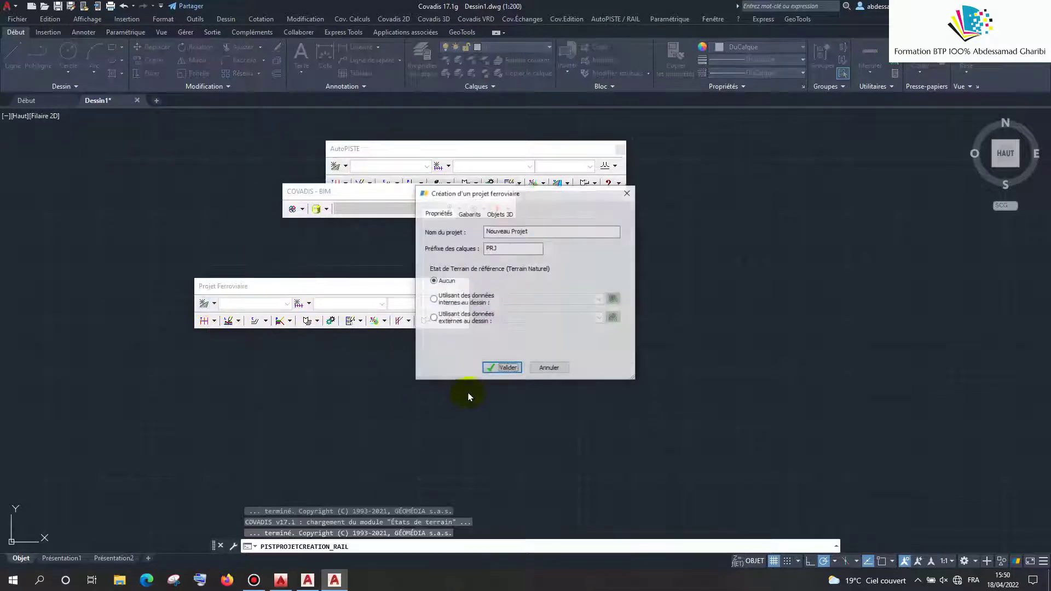
Create the rail project Nouveau Projet and start plan axis Axe 1 by Créer par PI
left_click(501, 366)
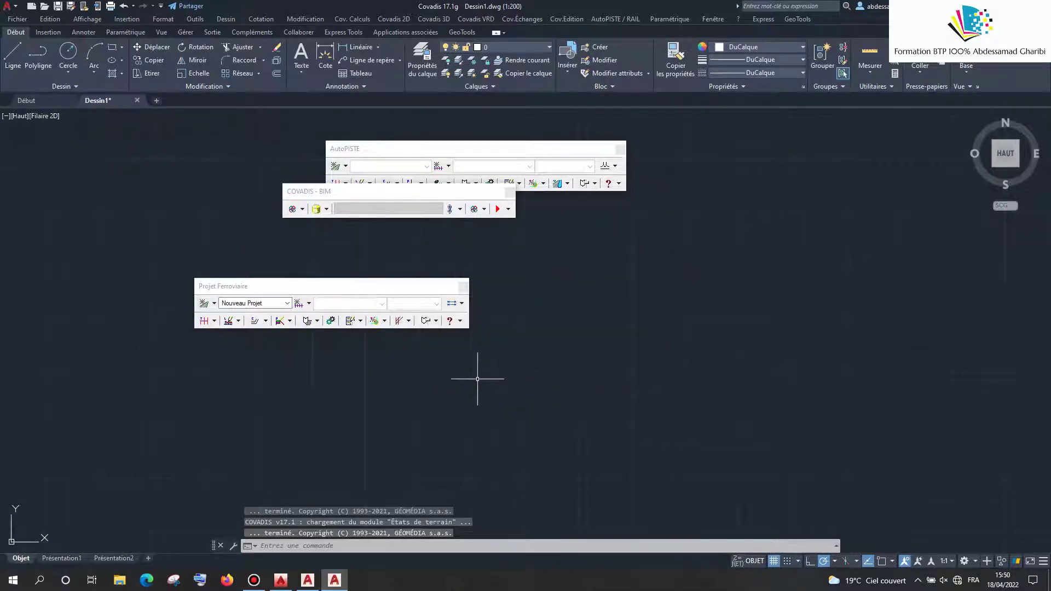
left_click(309, 310)
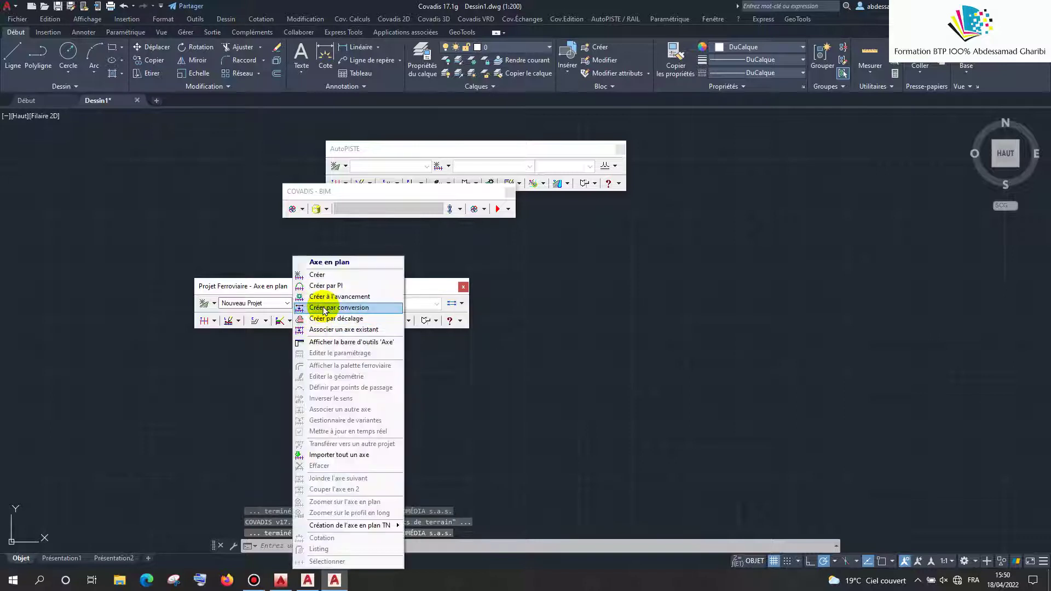
left_click(327, 281)
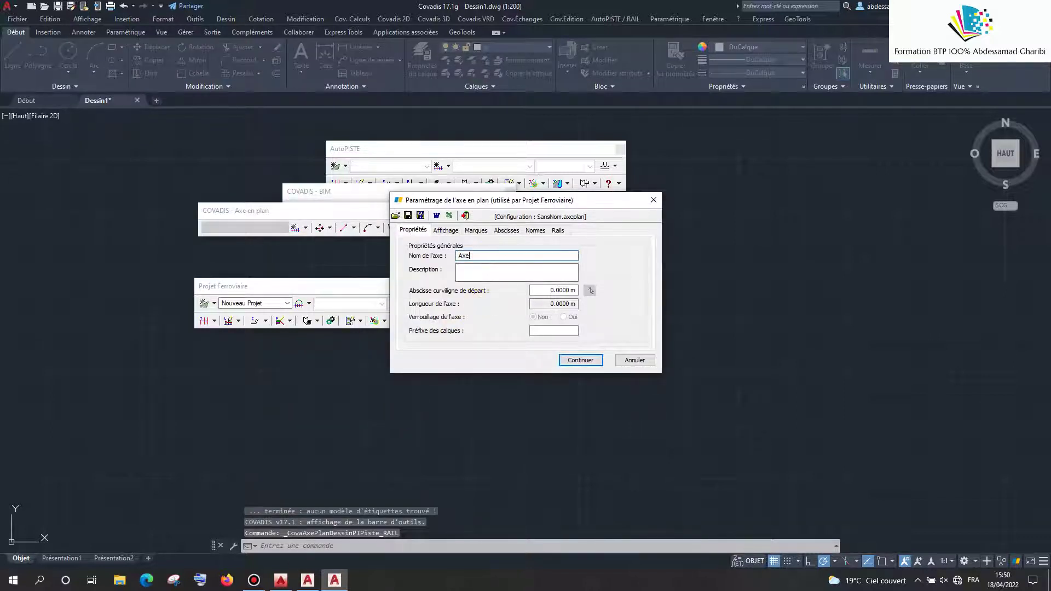
left_click(581, 360)
Draw rail axis Axe 1 through two points and finish it
left_click(533, 351)
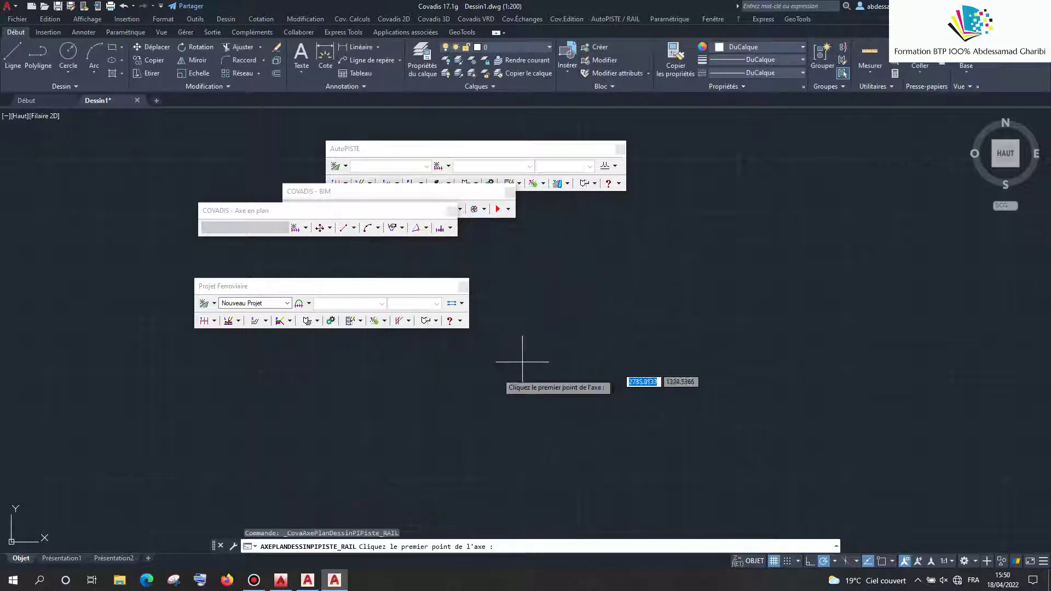
left_click(195, 428)
left_click(561, 322)
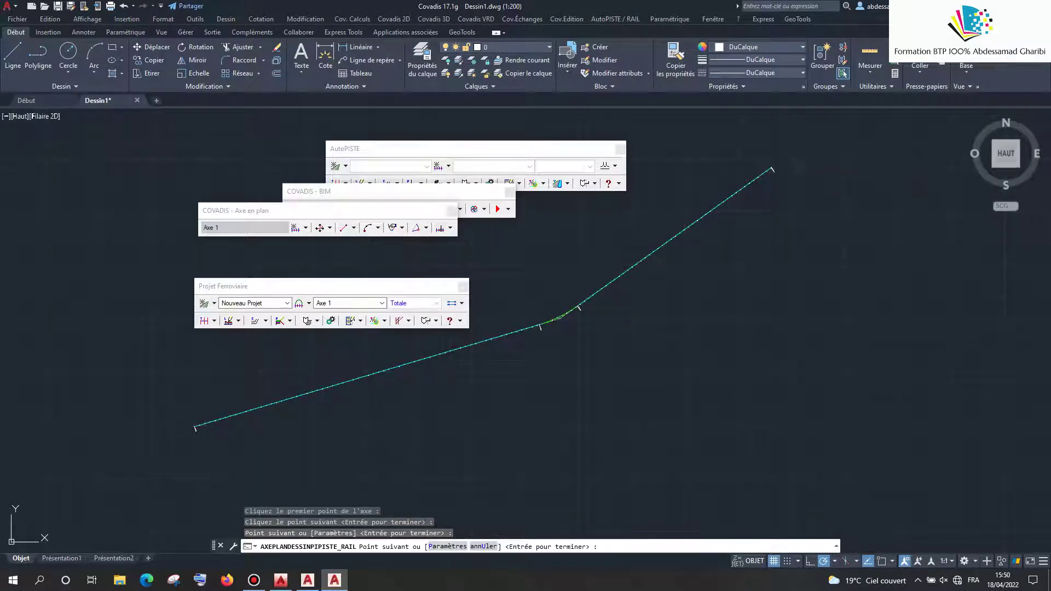
key("Return")
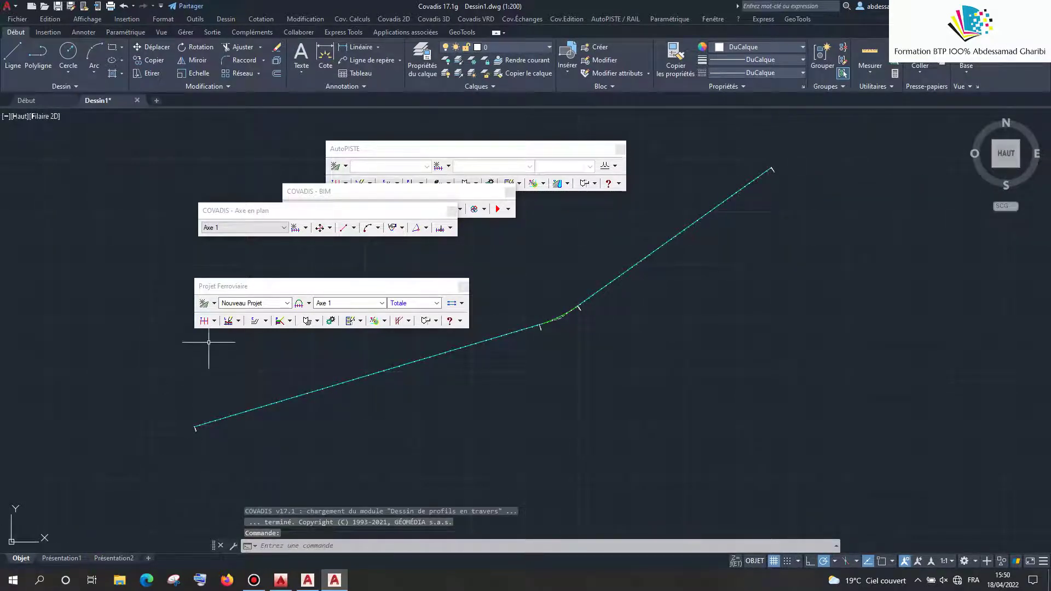
Add perpendicular tabulations at vertices, every 20 m, and at cant changes
left_click(204, 322)
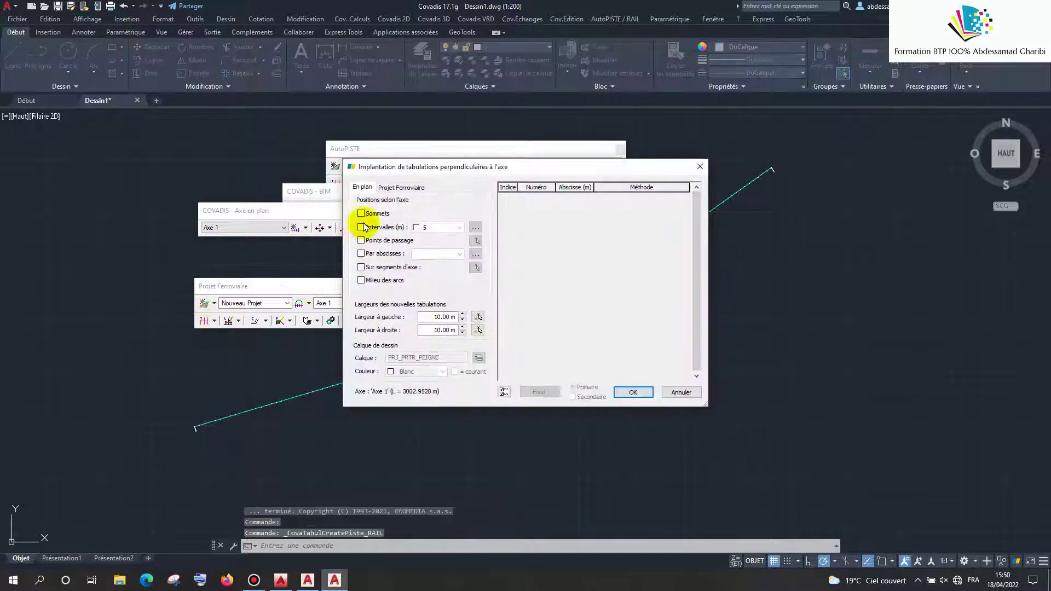
left_click(363, 214)
left_click(374, 229)
left_click(459, 227)
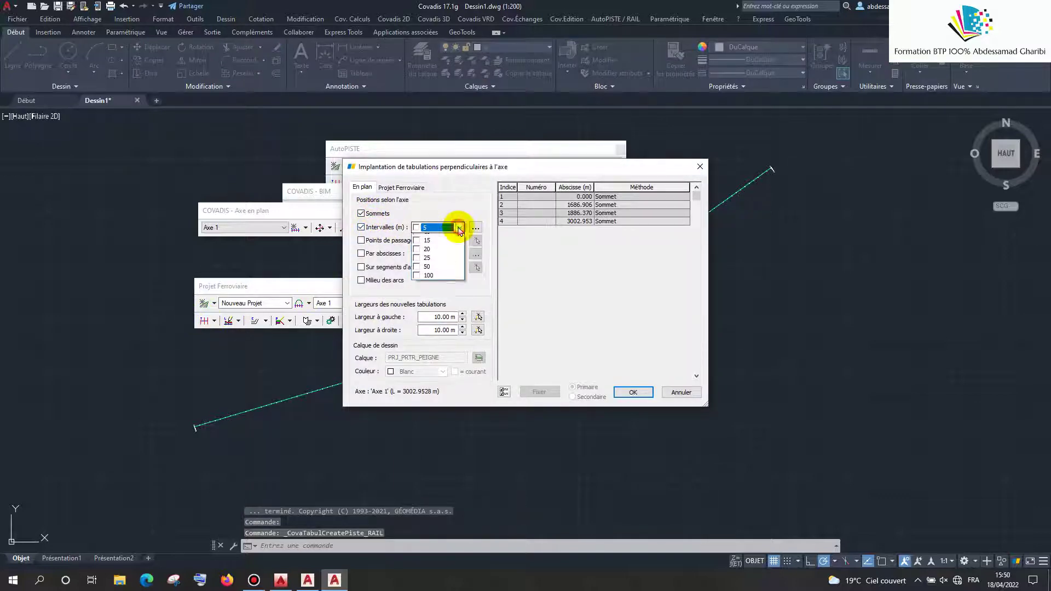
left_click(426, 264)
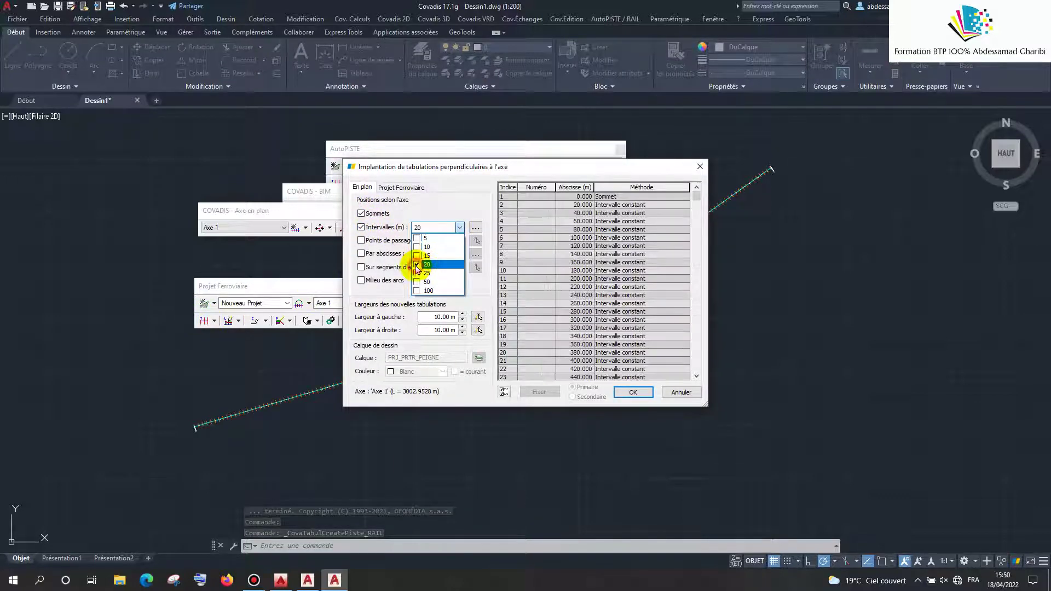
left_click(400, 187)
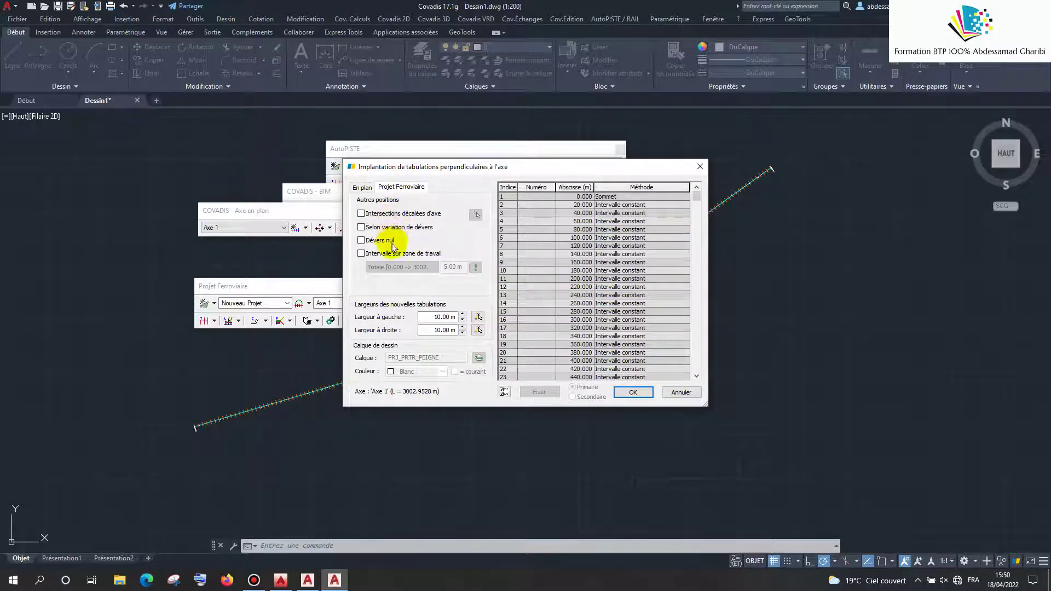
left_click(402, 232)
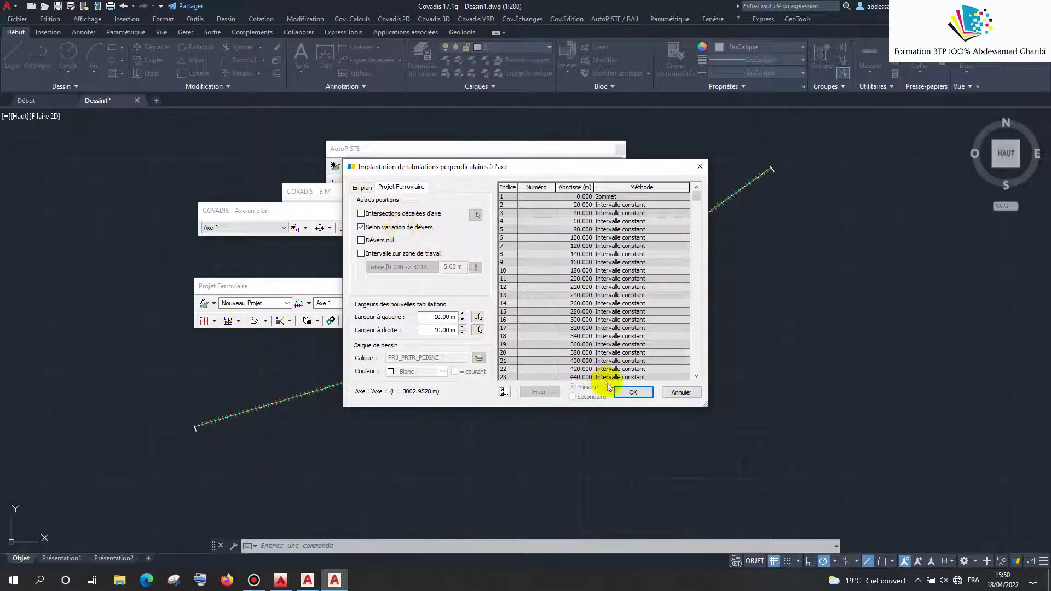
left_click(624, 394)
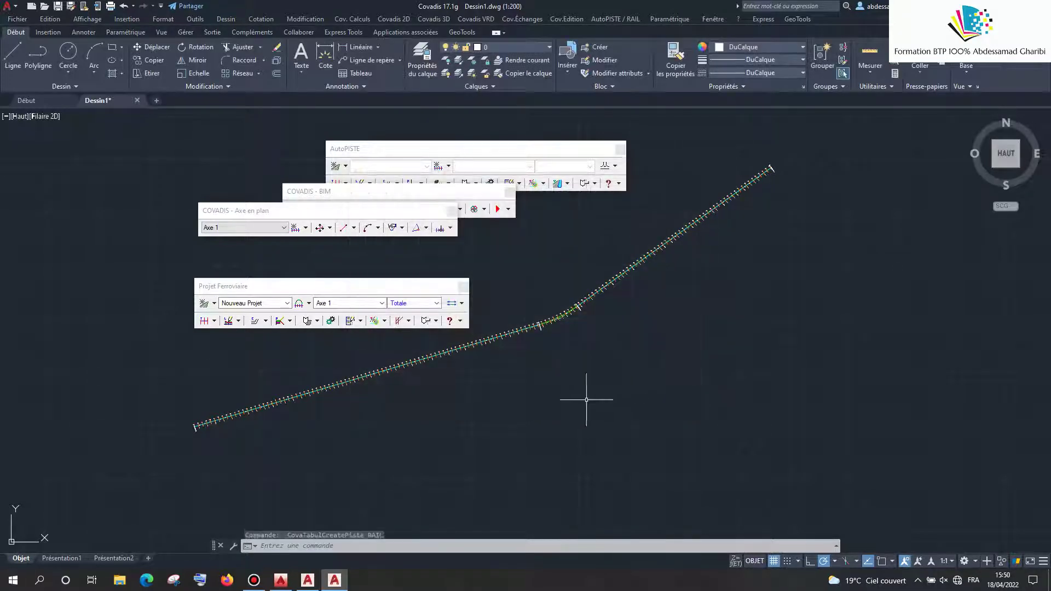
left_click_drag(371, 150, 405, 130)
Create AutoPISTE project Nouveau Projet (1) and start plan axis Axe 2 by Créer par PI
left_click(371, 146)
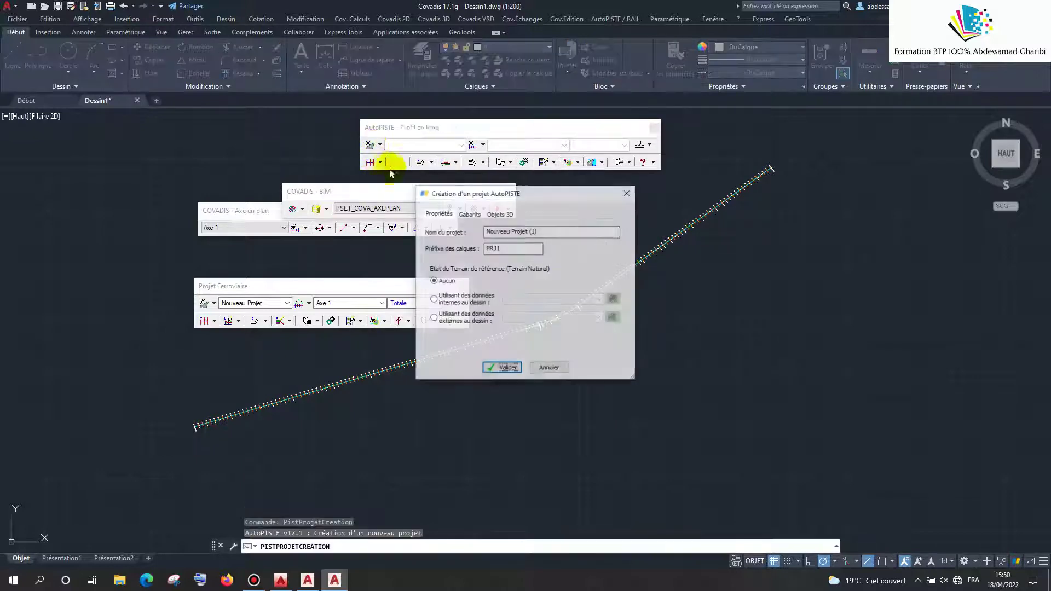
left_click(495, 368)
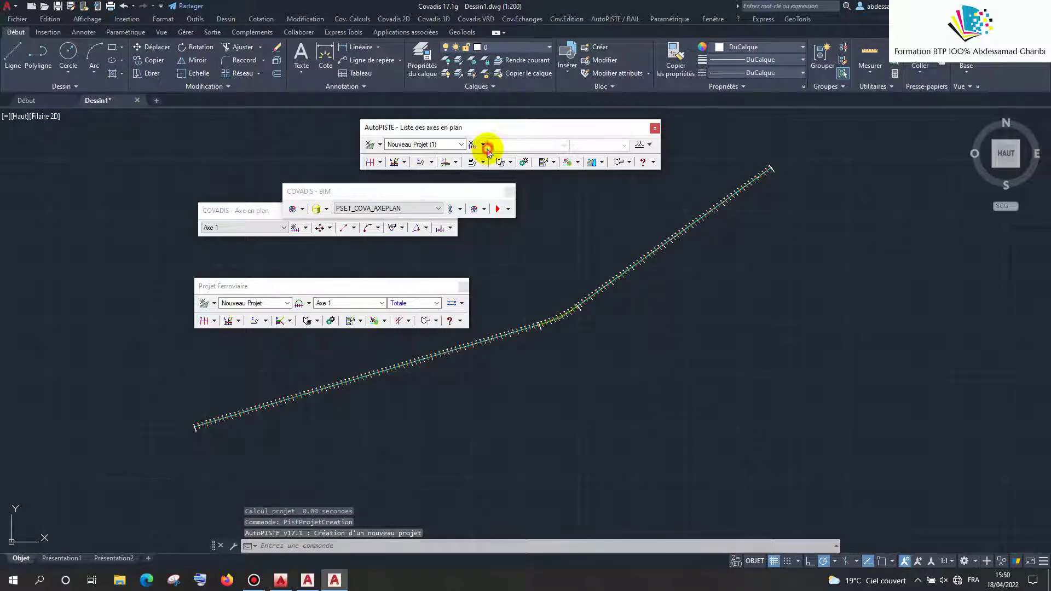
left_click(485, 147)
left_click(499, 177)
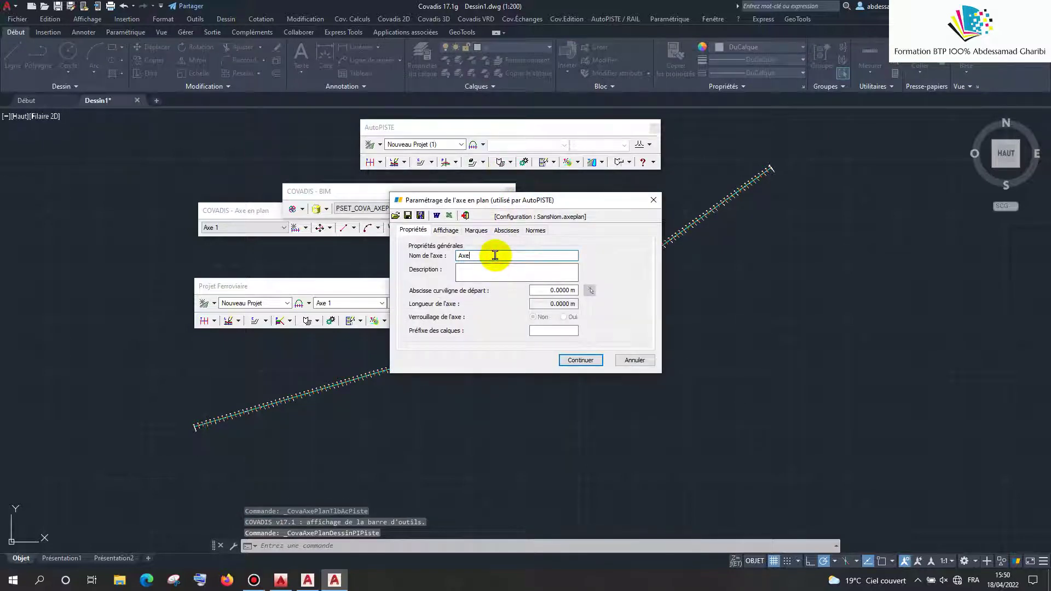
type(" 2")
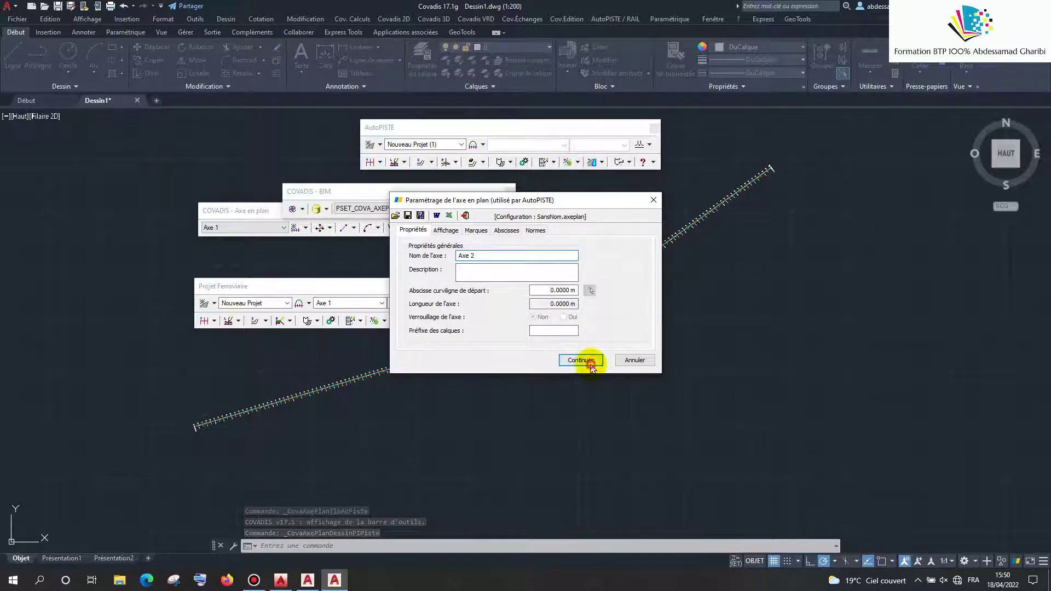
left_click(591, 362)
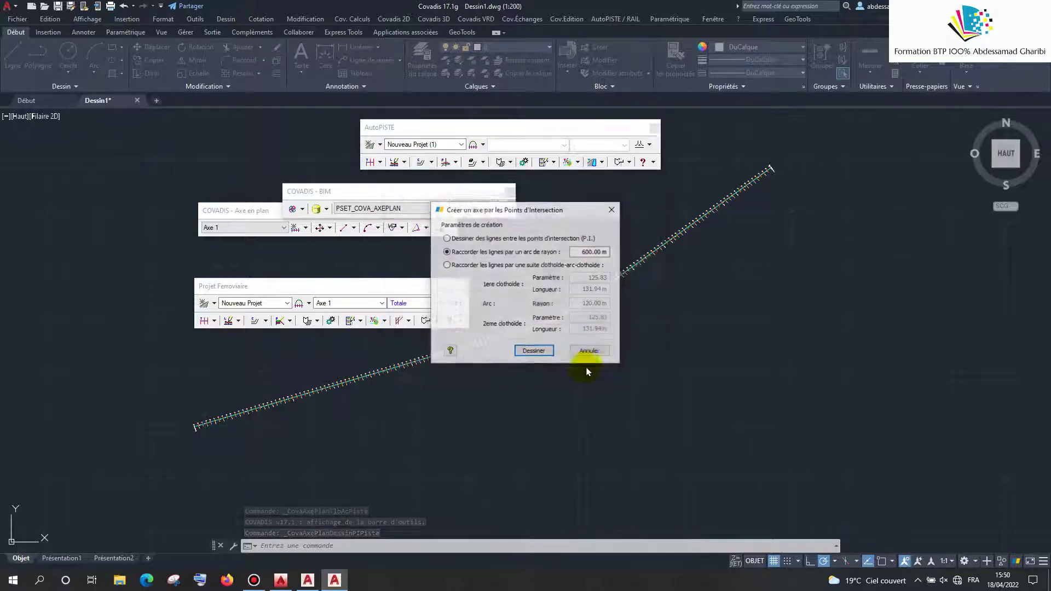
Draw Axe 2 with 600 m arcs through three points below the rail axis
left_click(534, 352)
left_click(236, 455)
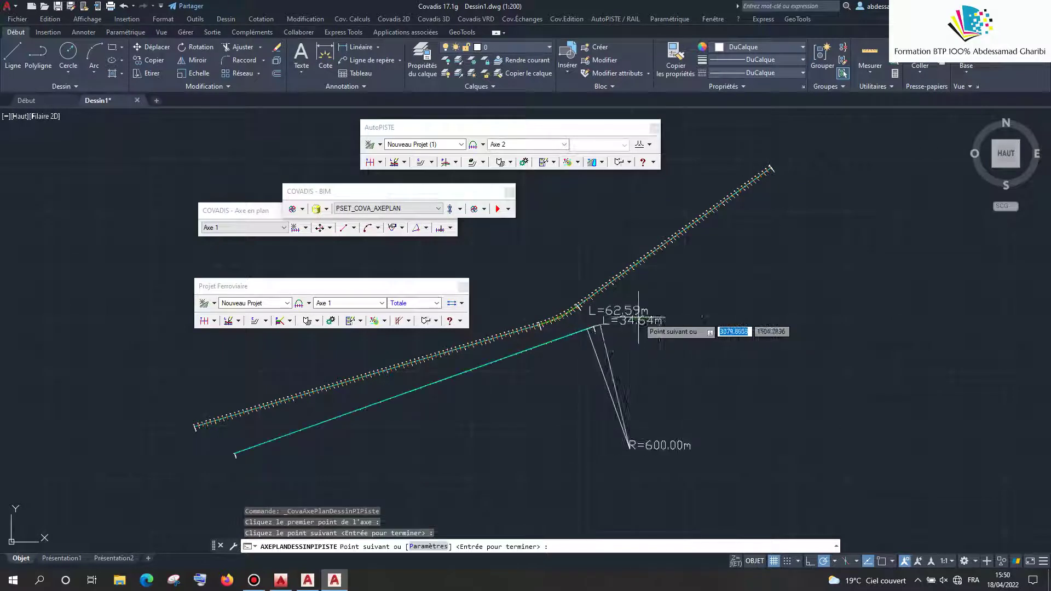
left_click(835, 250)
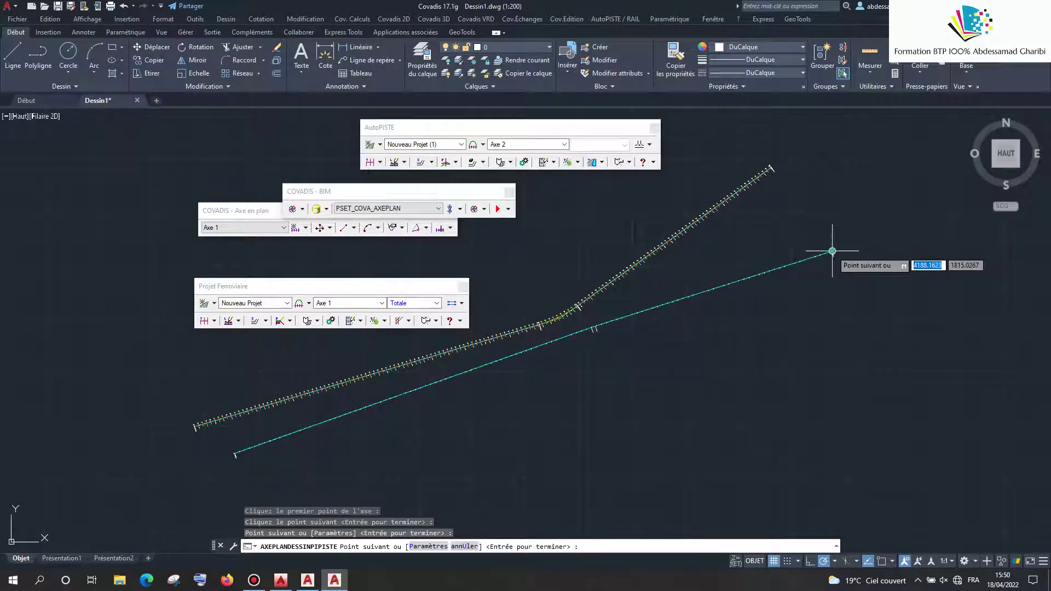
left_click(895, 199)
key("Return")
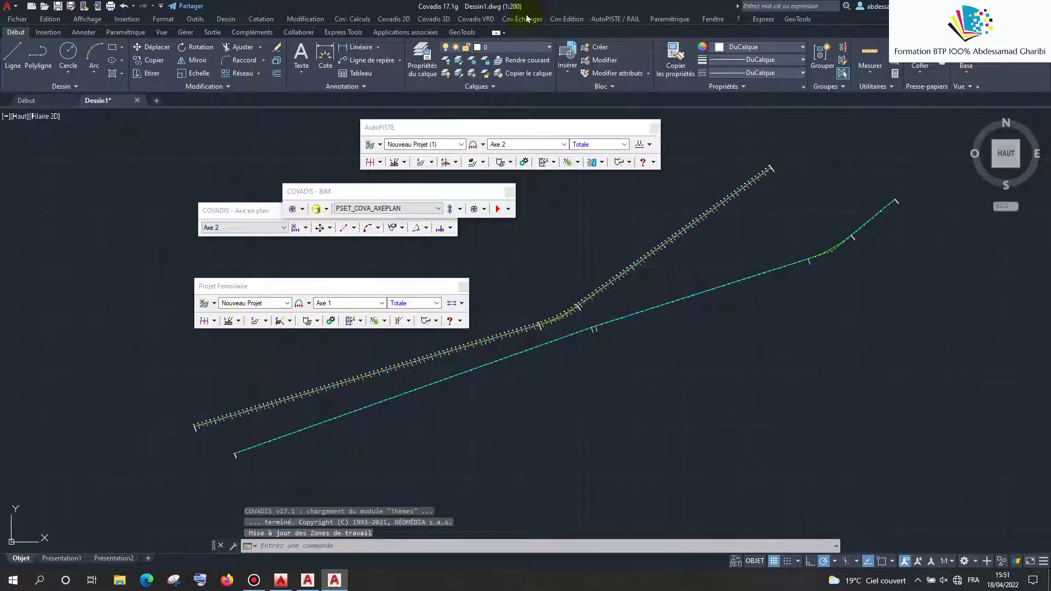
left_click(490, 20)
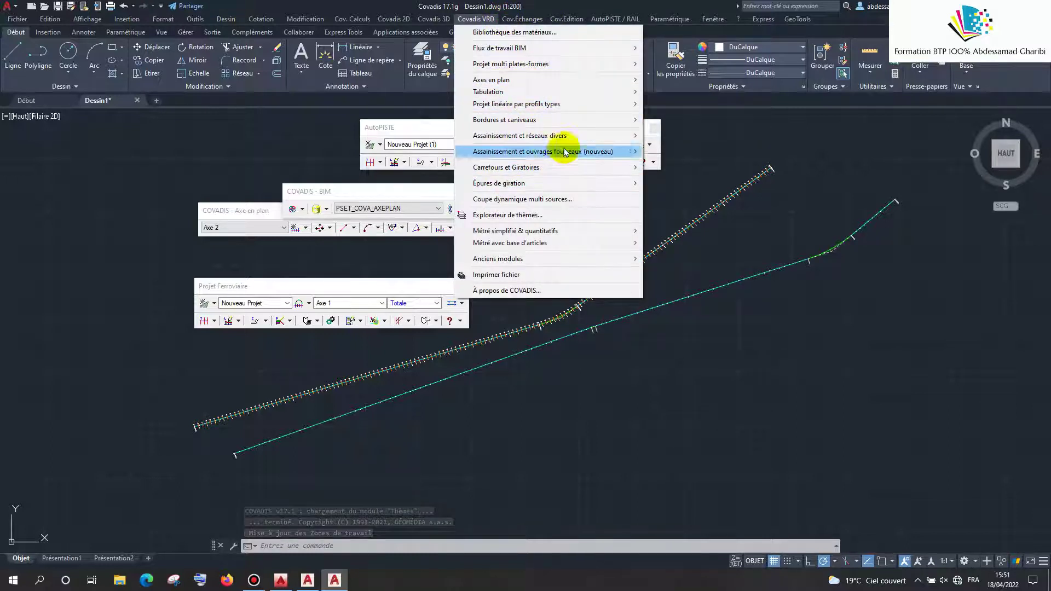
mouse_move(542, 136)
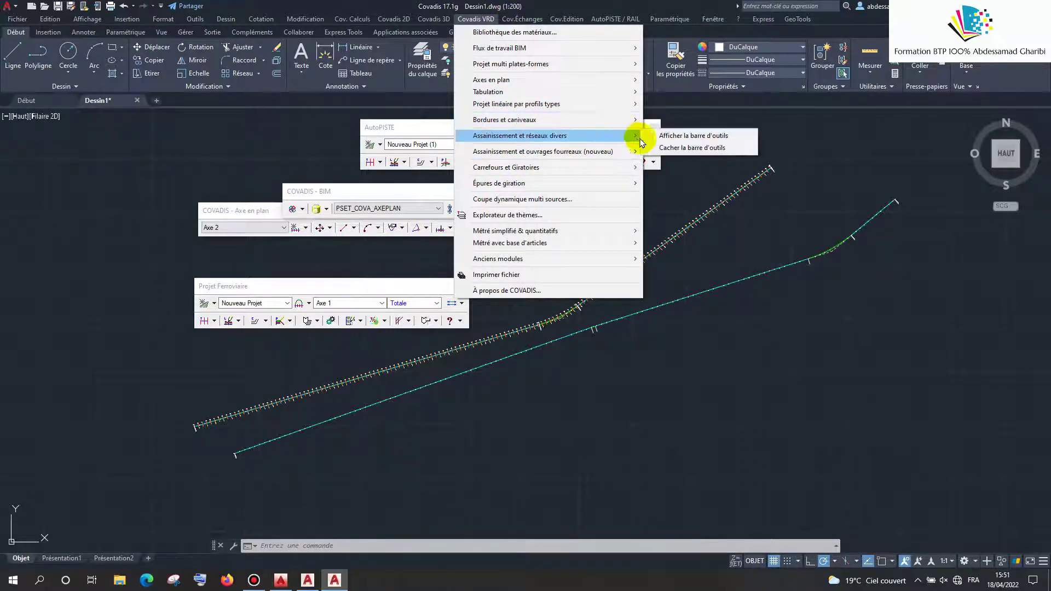
Show the Assainissement et réseaux divers toolbar and move it lower, beside the other Covadis toolbars
left_click(648, 135)
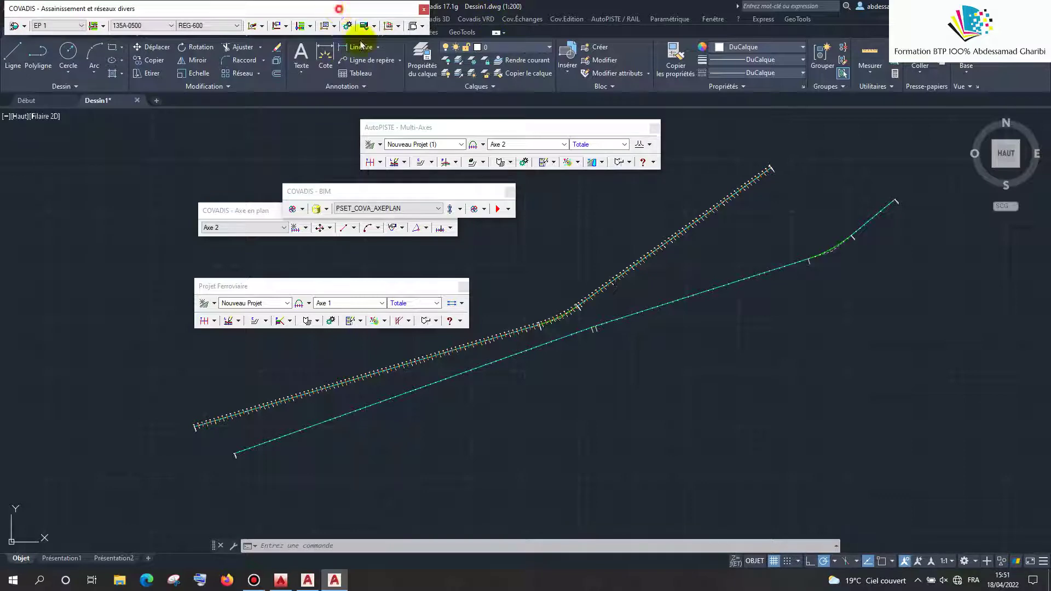
left_click_drag(356, 8, 448, 220)
left_click(476, 19)
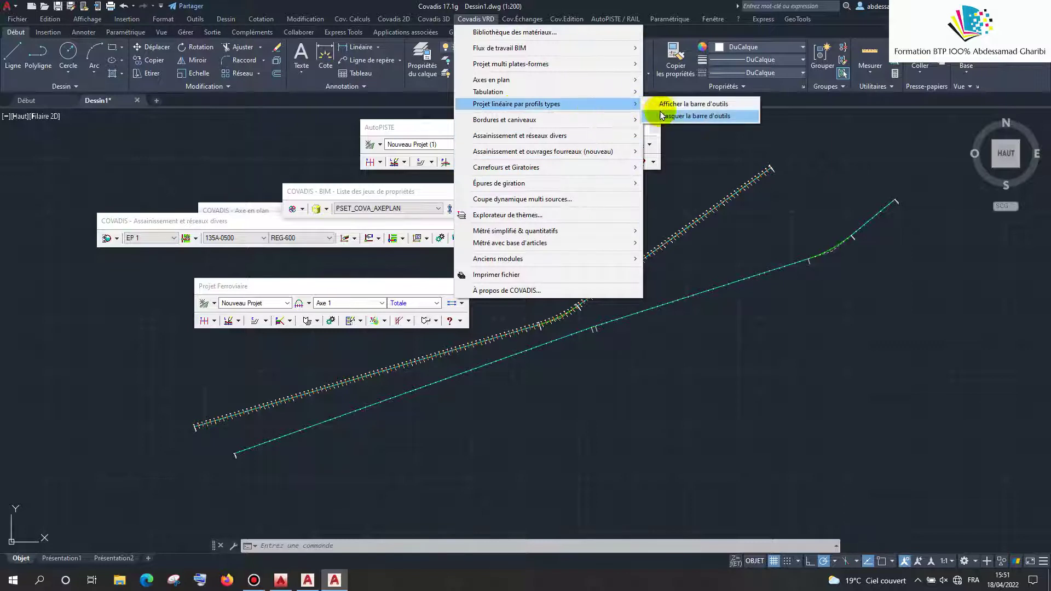
Show the Projet linéaire toolbar on the right and create the linear project Nouveau Projet (2)
left_click(664, 104)
left_click(256, 211)
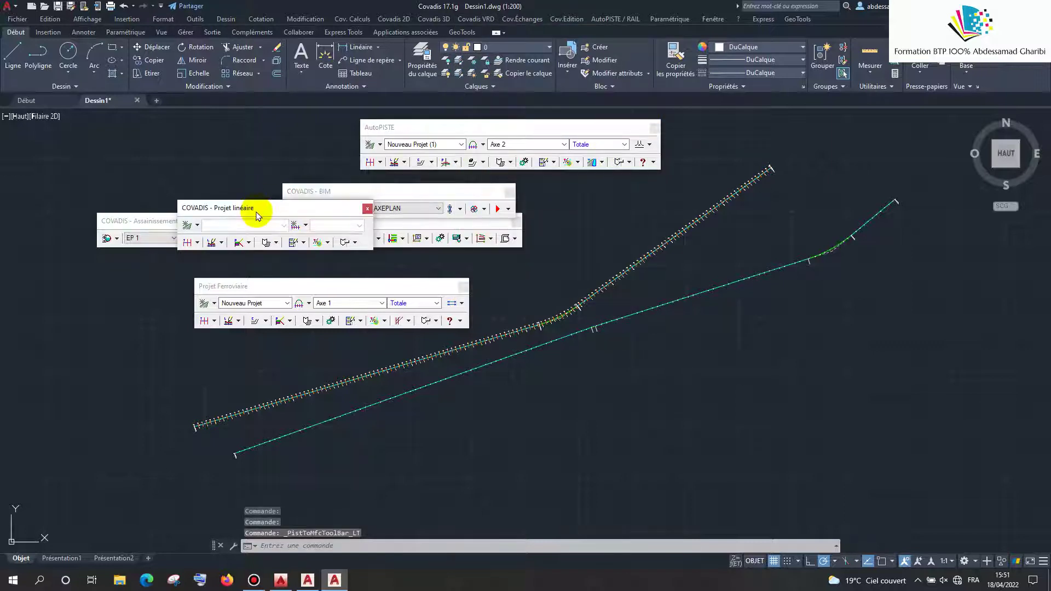
mouse_move(262, 210)
left_mouse_down()
mouse_move(615, 317)
mouse_move(680, 201)
left_mouse_up()
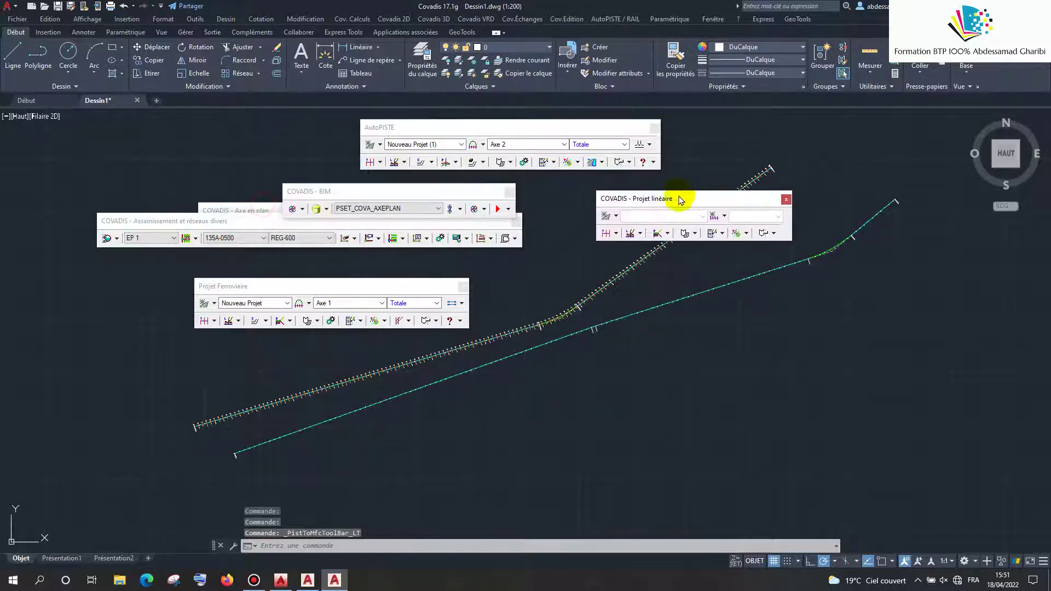
left_click(606, 217)
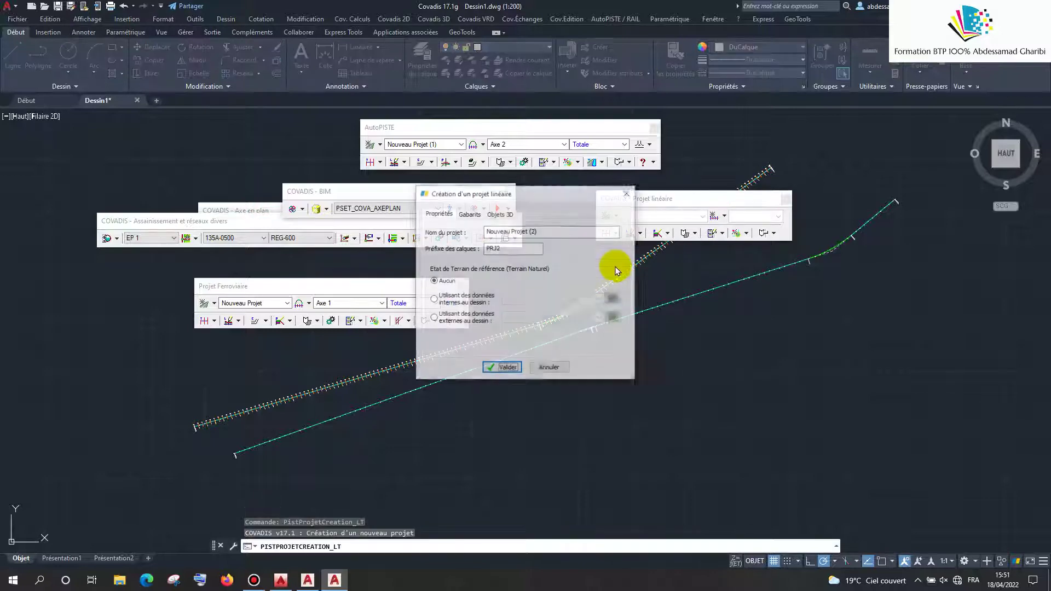
left_click(495, 370)
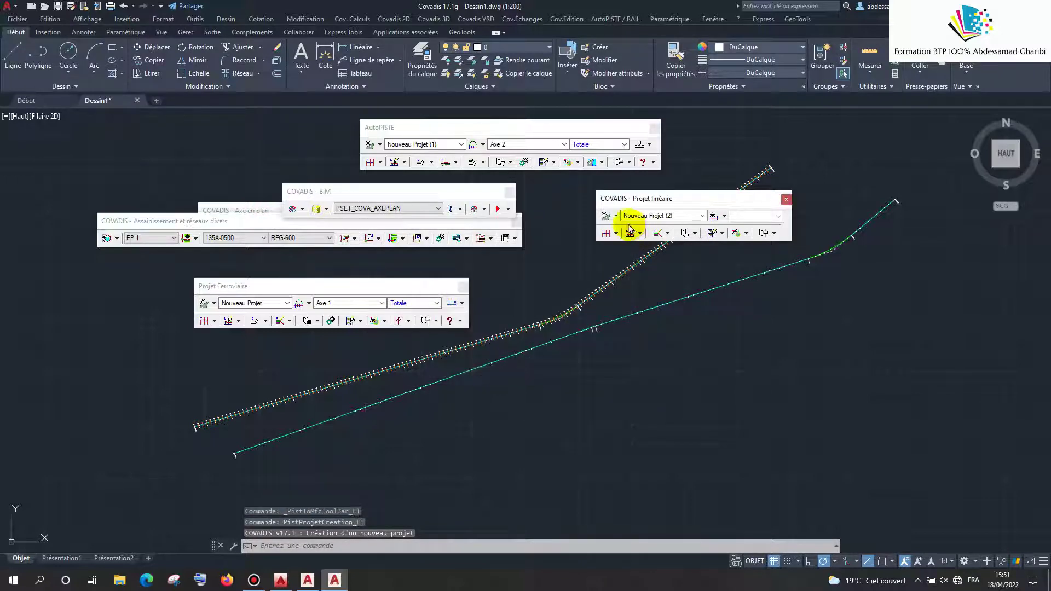
left_click(617, 216)
left_click(635, 273)
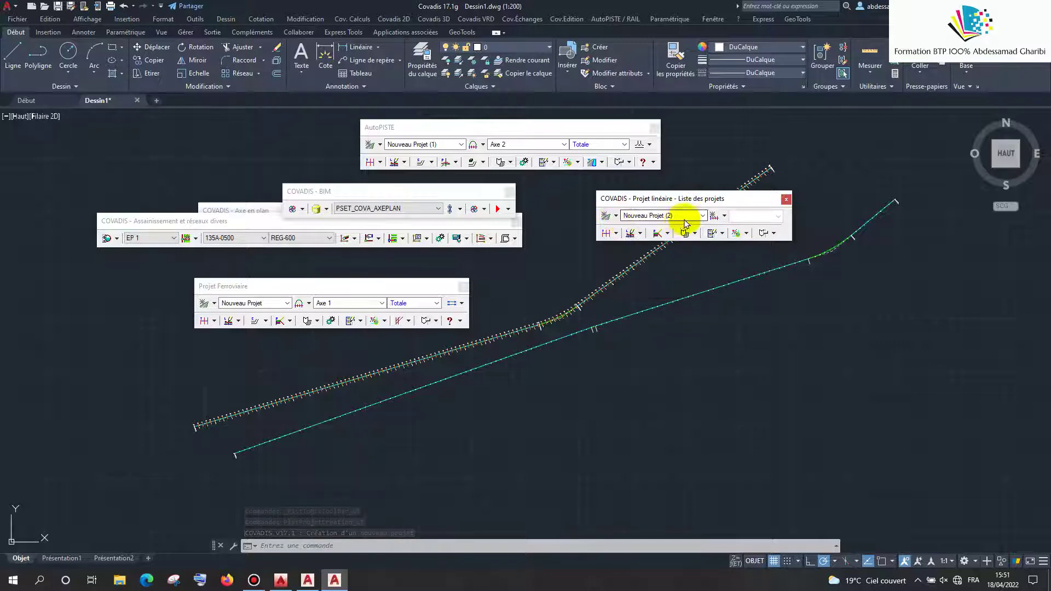
Draw the plan axis by intersection points as a bent polyline with 600 m arcs
left_click(724, 216)
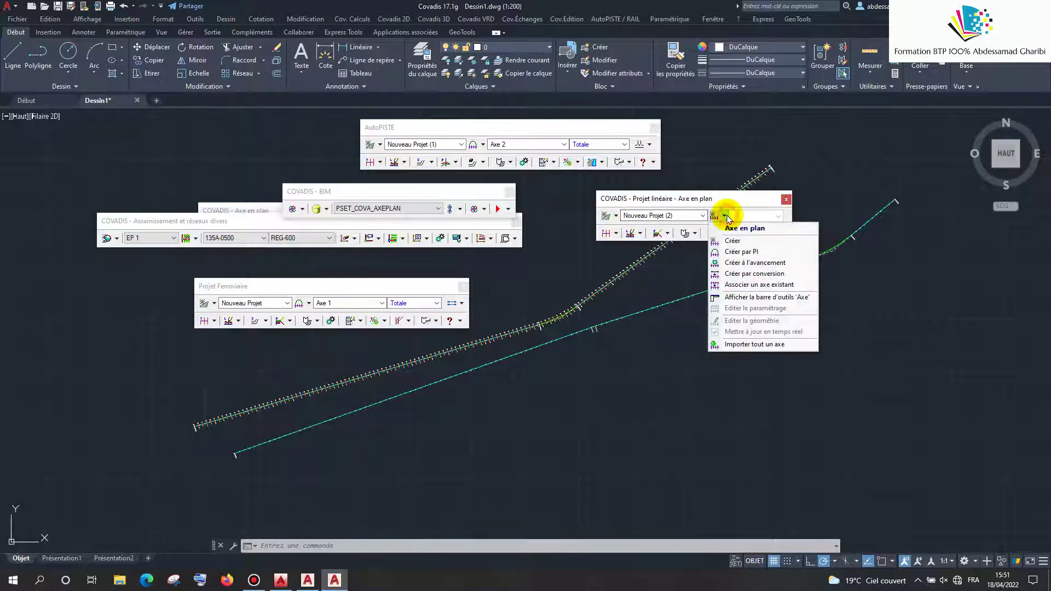
left_click(760, 257)
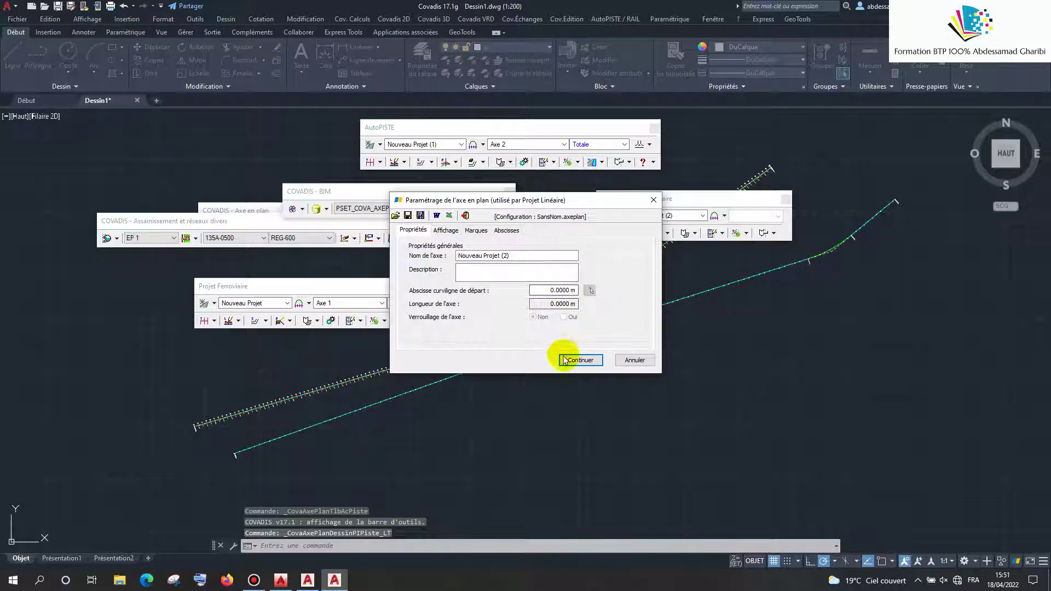
left_click(565, 361)
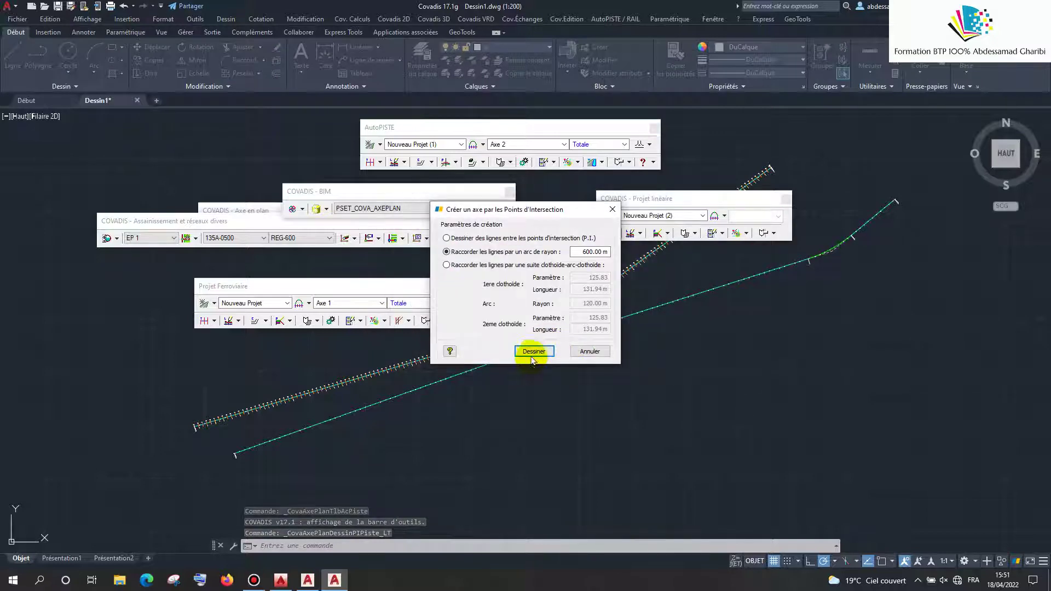
left_click(531, 357)
left_click(629, 399)
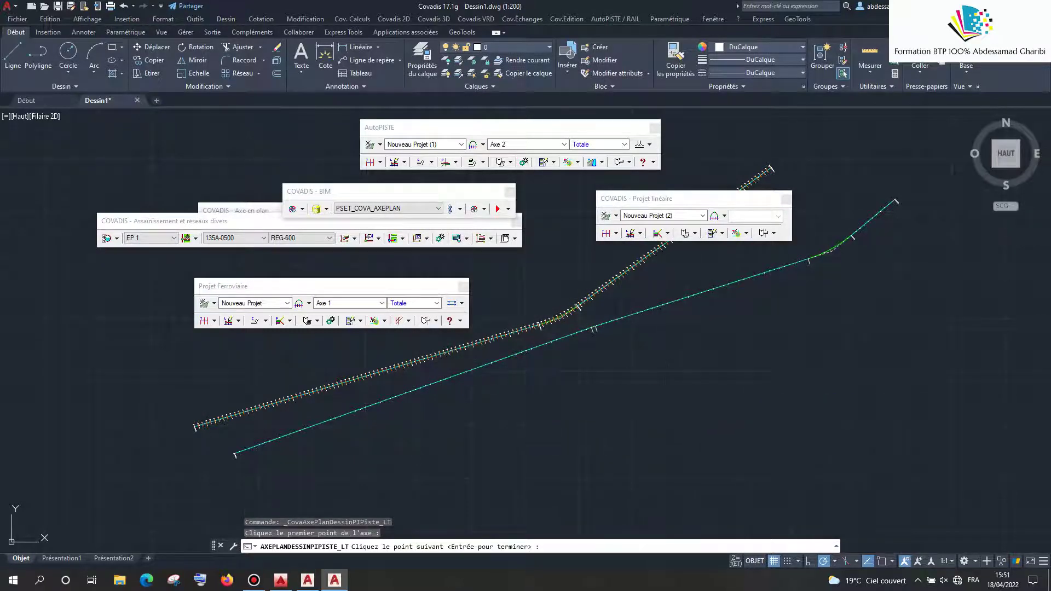
left_click(665, 388)
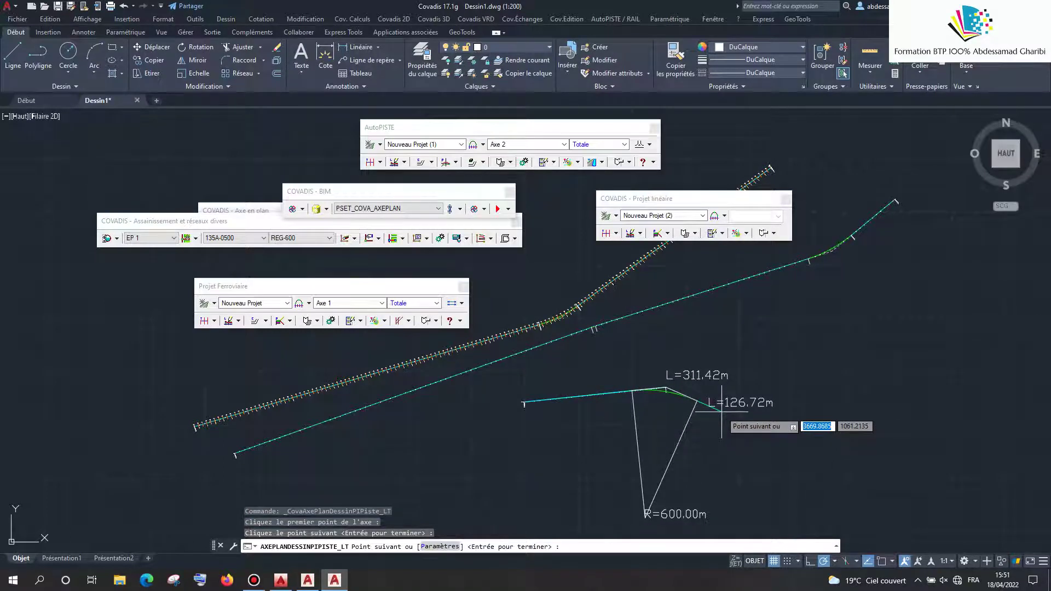
left_click(729, 413)
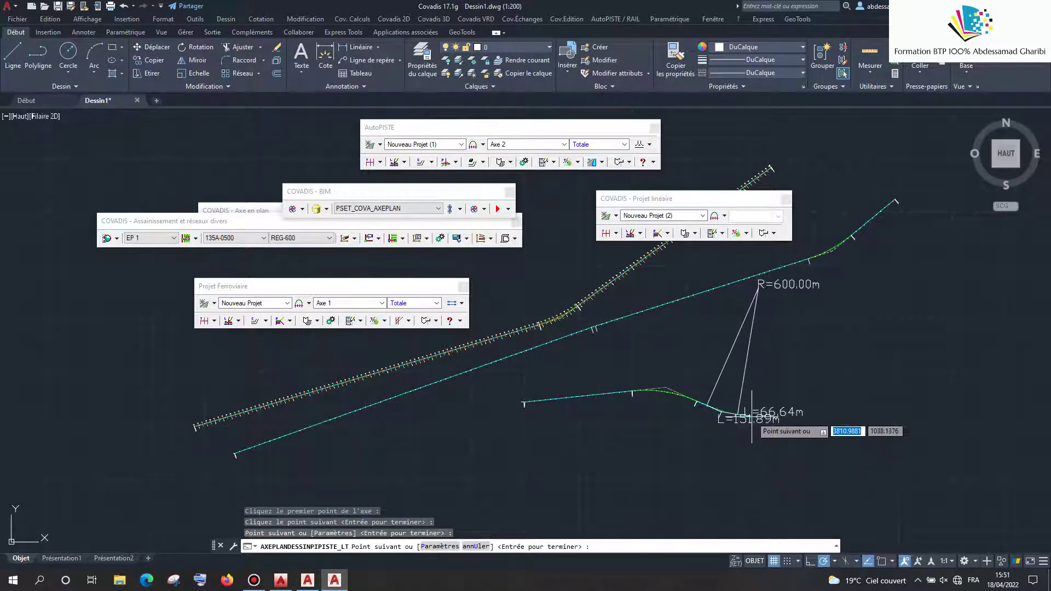
left_click(751, 418)
key("Return")
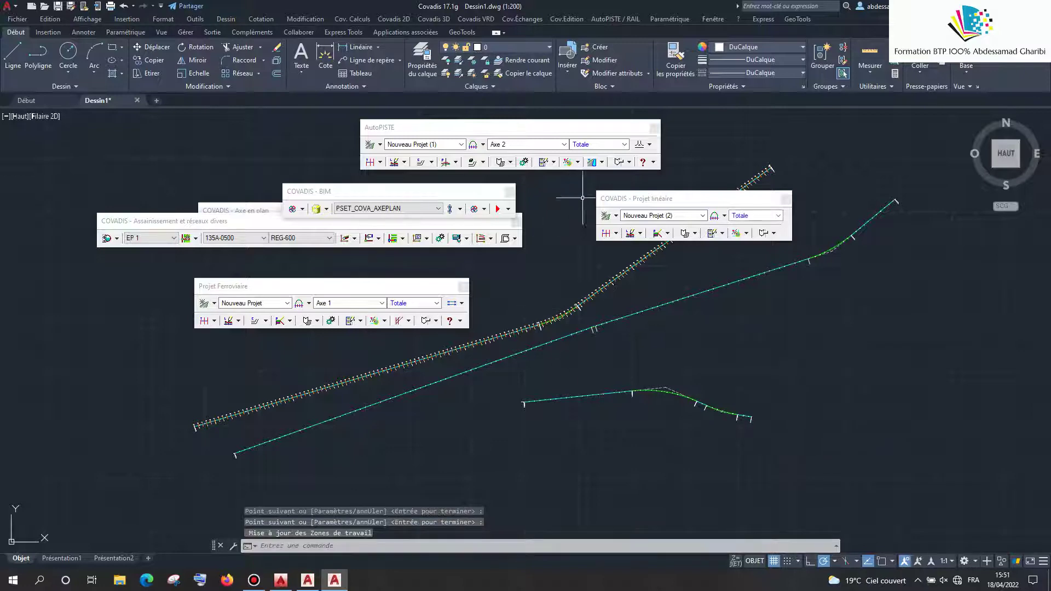
Tabulate the linear-project axis at its vertices and at 20 m intervals
left_click(614, 236)
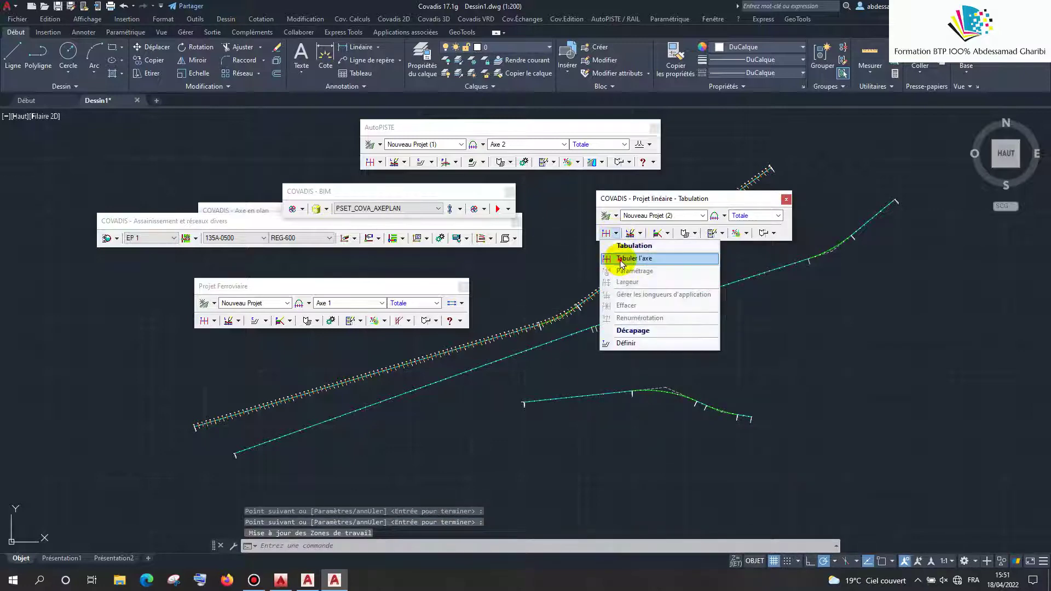
left_click(619, 258)
left_click(363, 214)
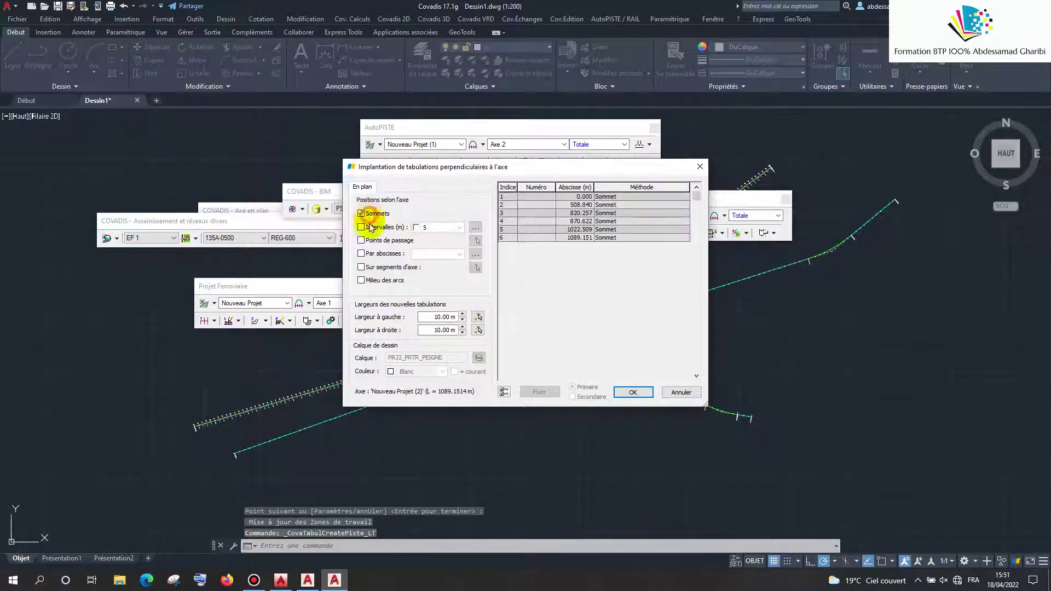
left_click(370, 229)
left_click(459, 227)
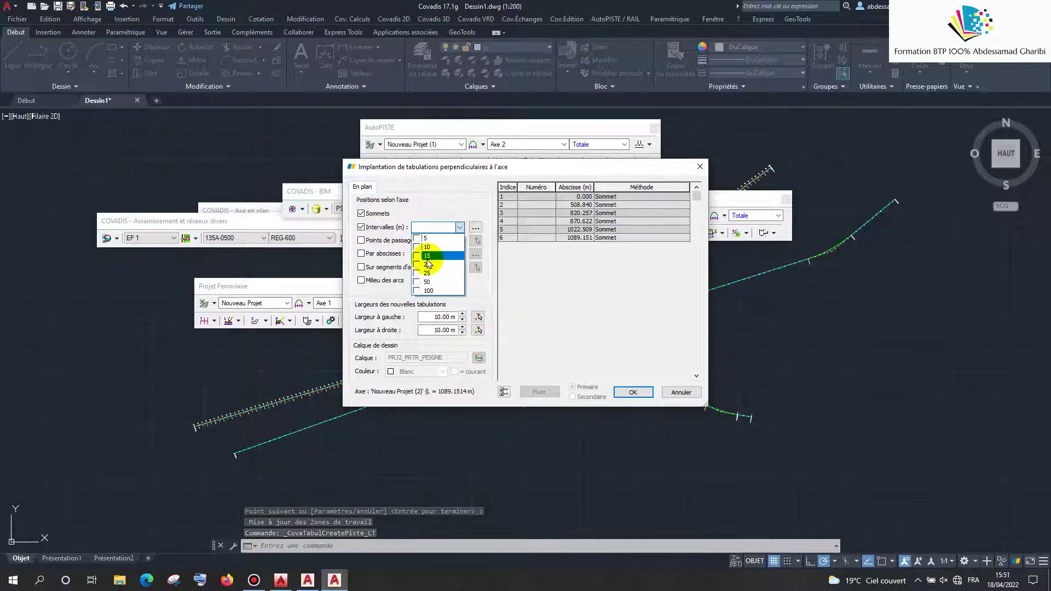
left_click(419, 265)
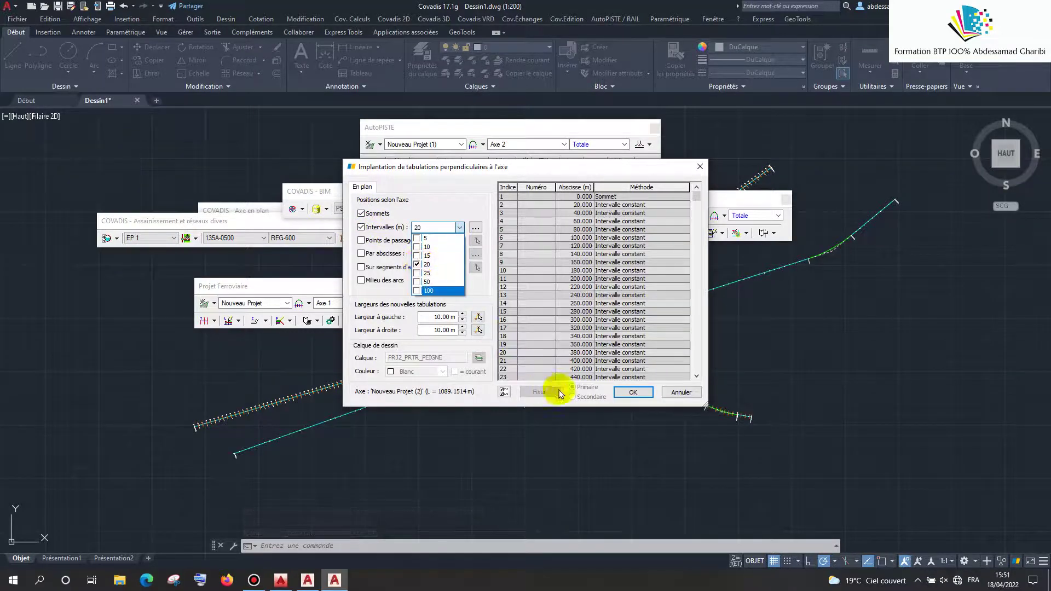
left_click(620, 393)
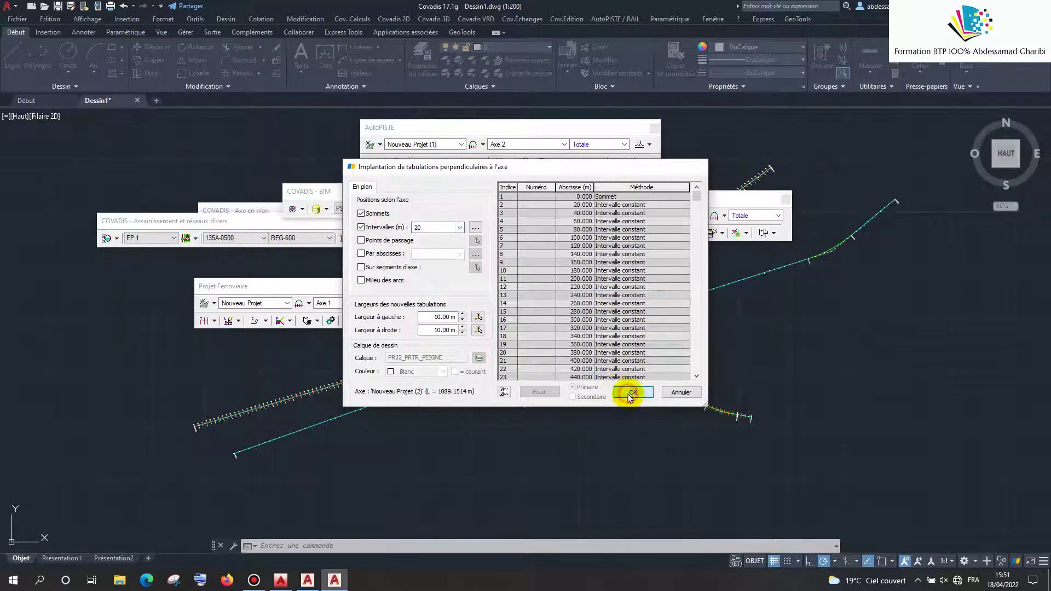
left_click(632, 393)
Look at the longitudinal profile options without running anything, then bring the Geofoncia drawing to the front
scroll(708, 412, "up", 5)
scroll(774, 429, "up", 4)
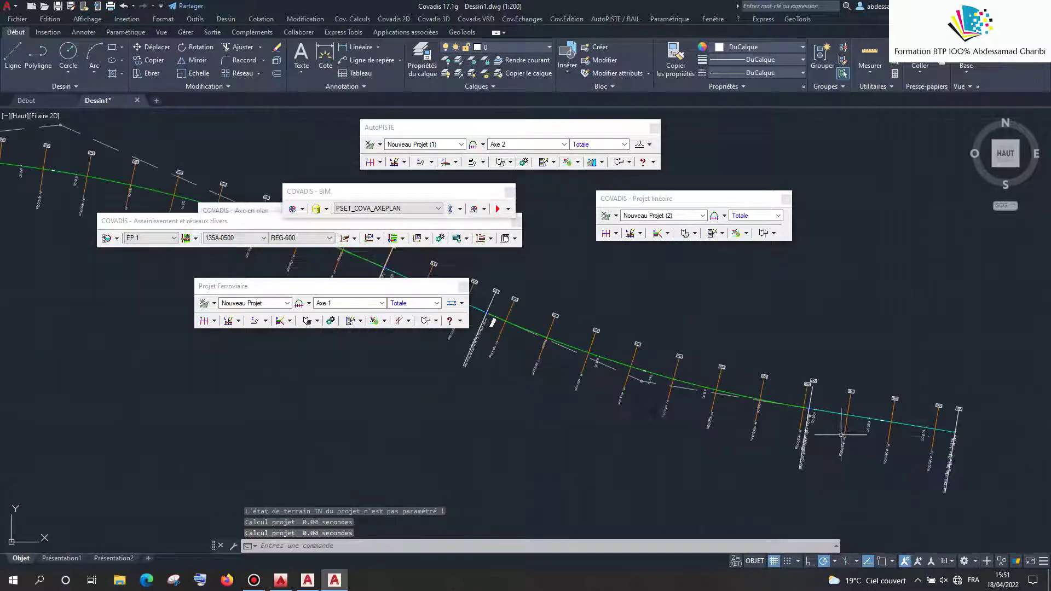
scroll(863, 427, "down", 5)
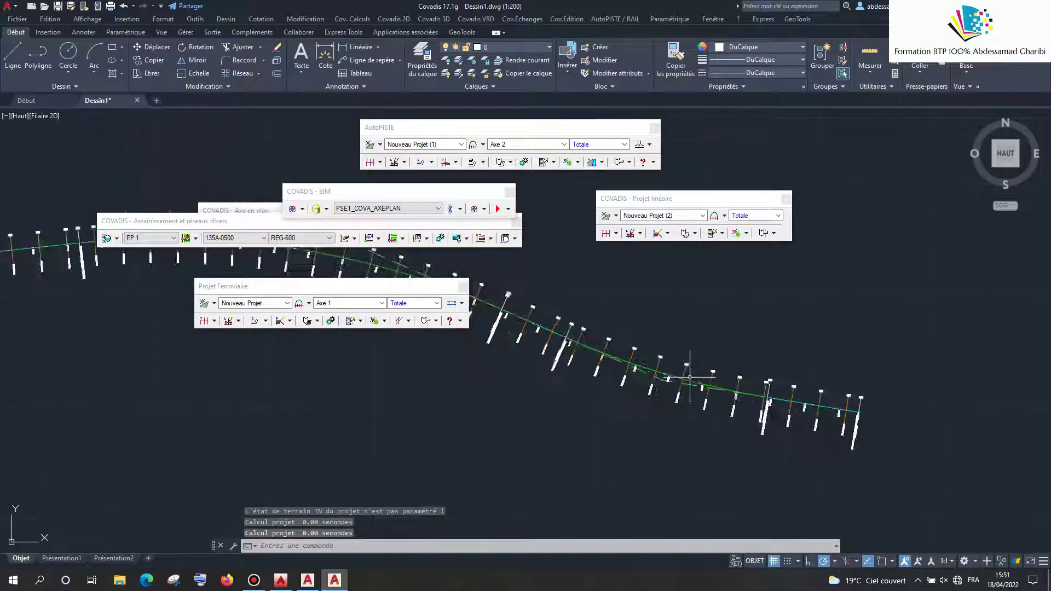
left_click(641, 234)
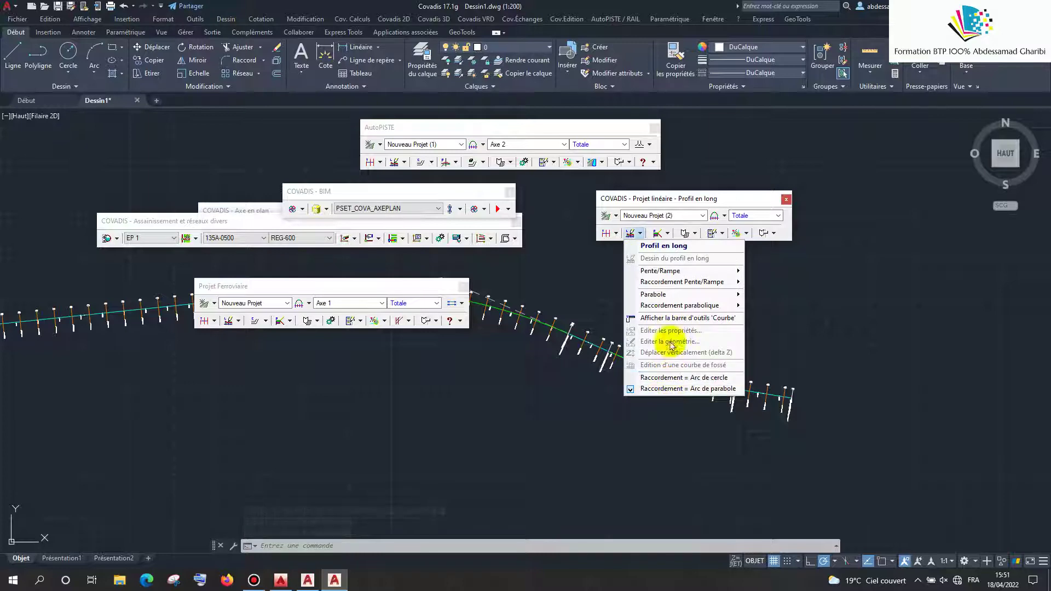
left_click(680, 198)
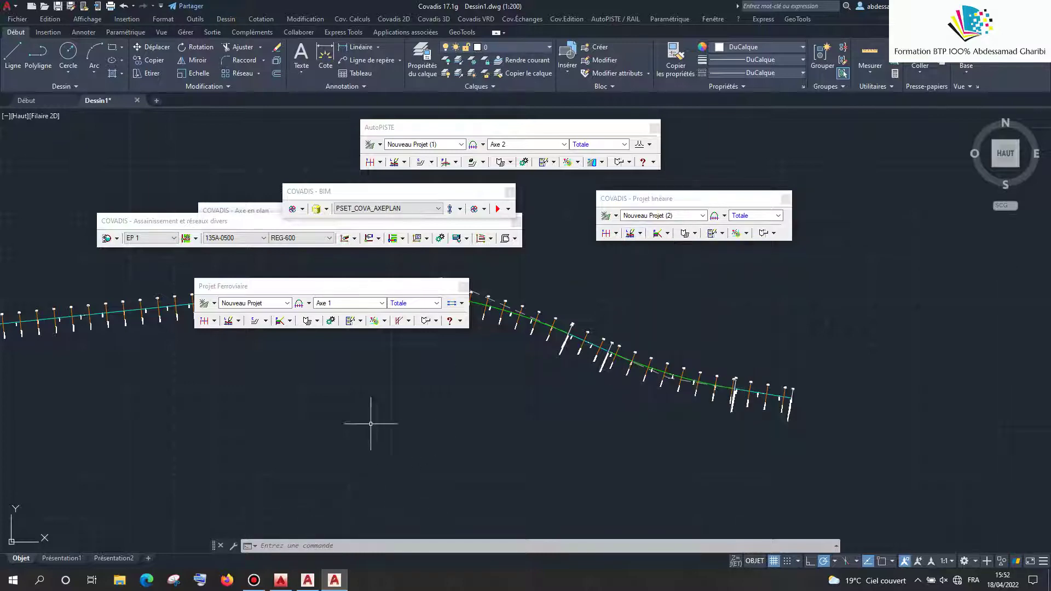
left_click(307, 580)
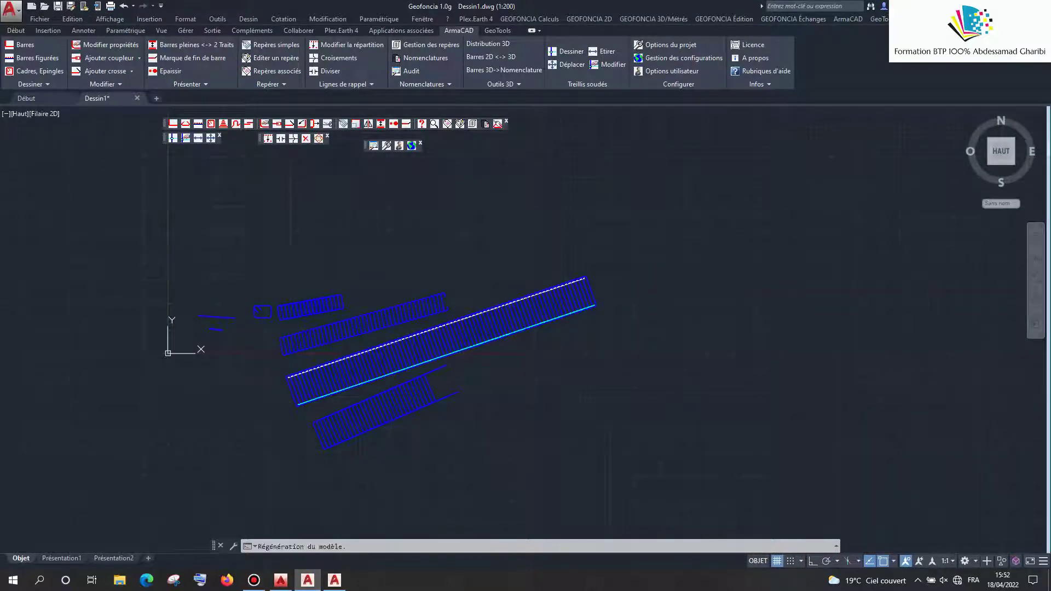
Draw a three-segment Forme libre 14 mm bar below the existing bars, cancelling its 3D distribution
scroll(317, 188, "down", 2)
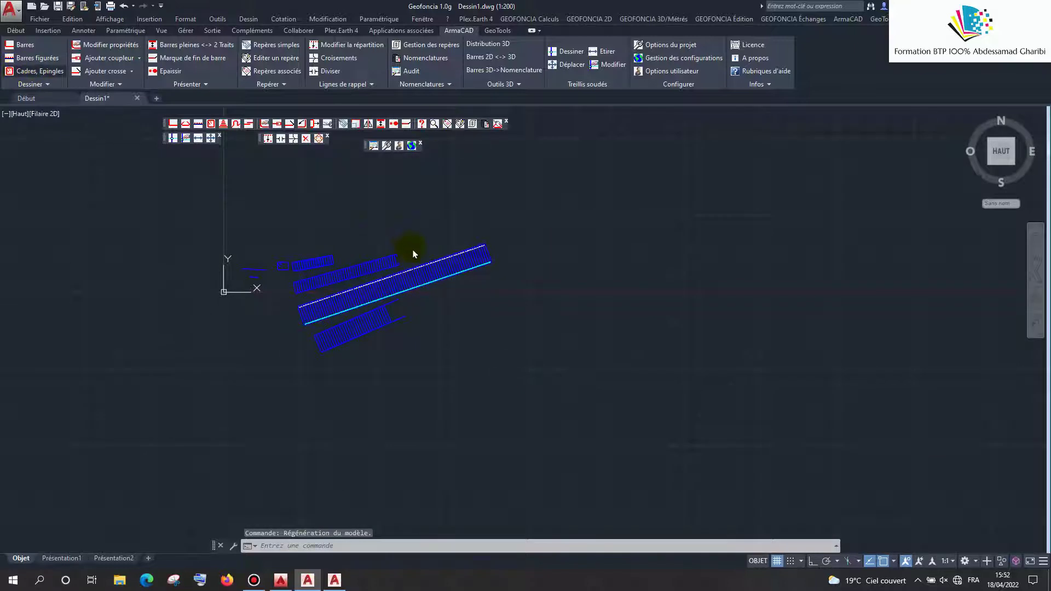
left_click(550, 173)
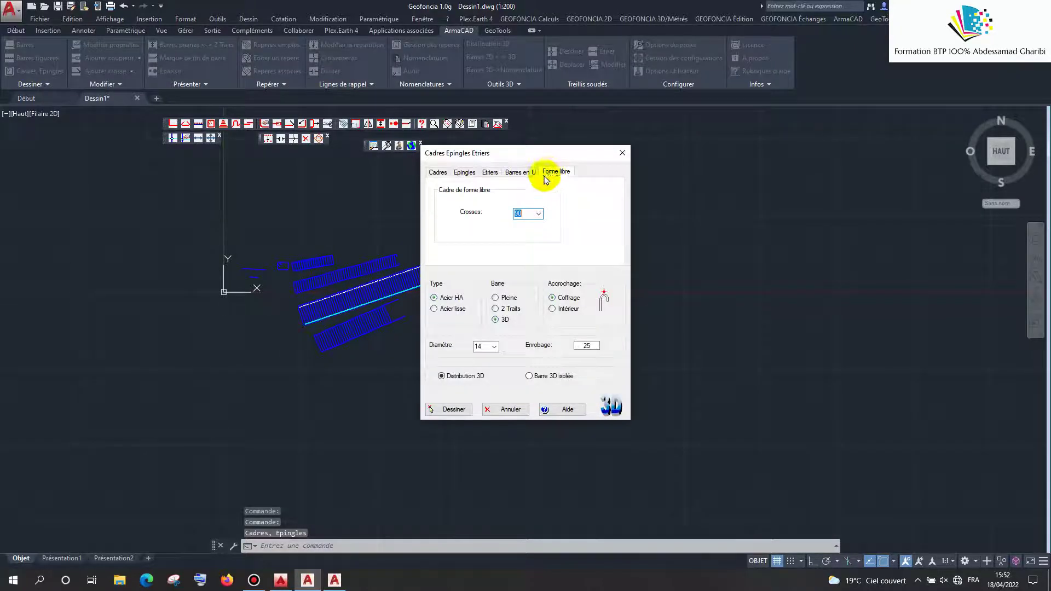
left_click(460, 411)
left_click(304, 406)
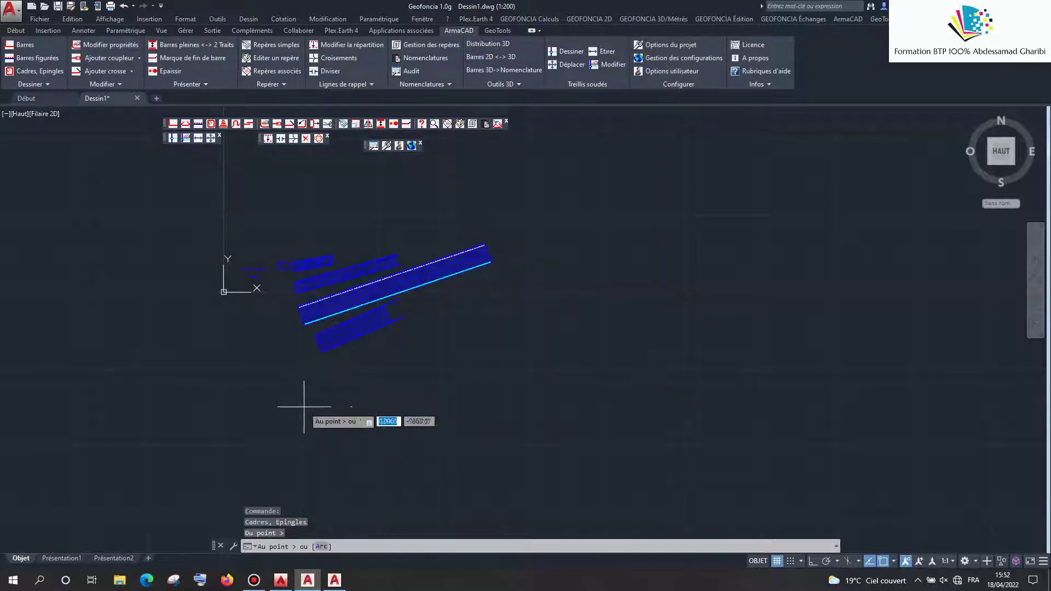
left_click(483, 350)
left_click(540, 300)
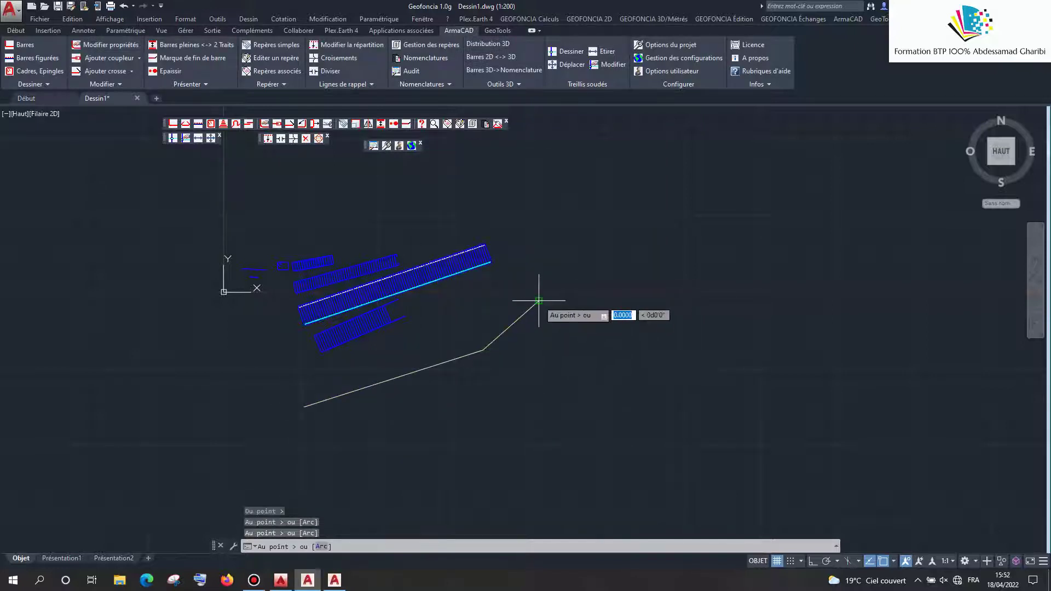
left_click(547, 256)
right_click(547, 255)
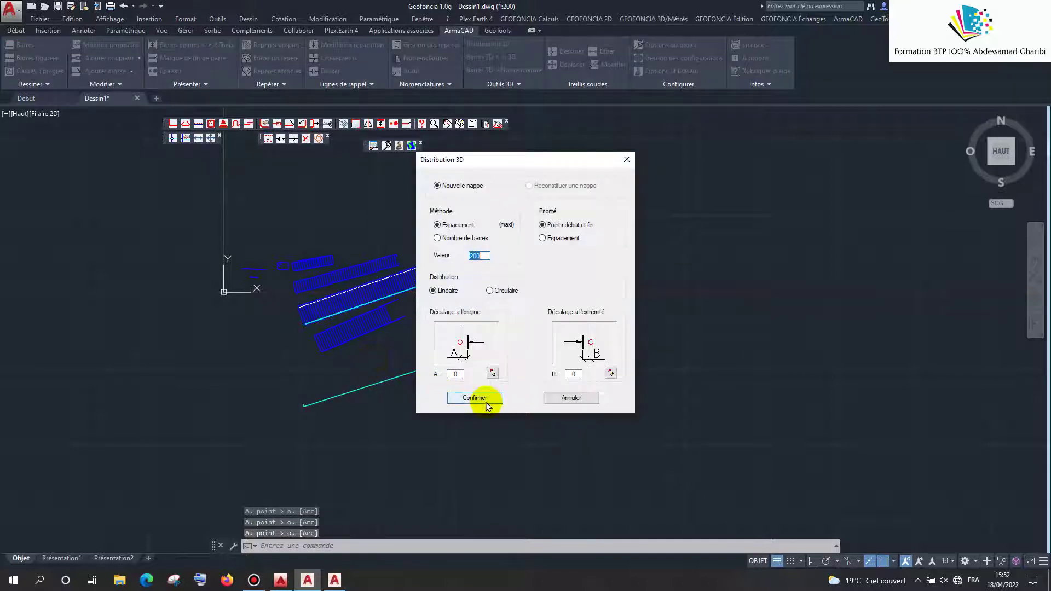
left_click(564, 398)
scroll(346, 395, "up", 5)
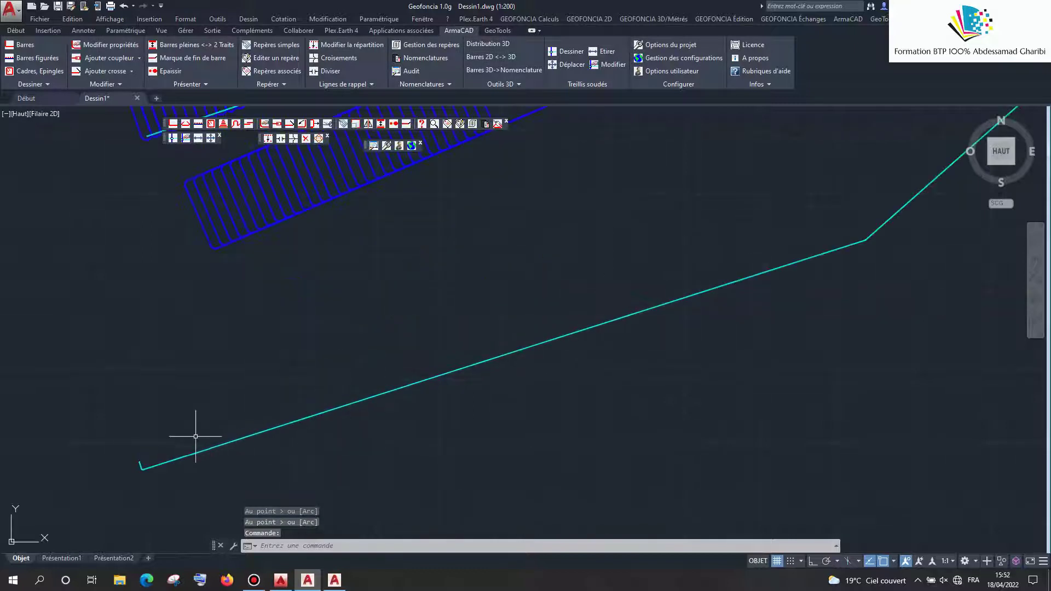
Start a 2D <-> 3D conversion on the new bar, then cancel it
scroll(143, 466, "up", 3)
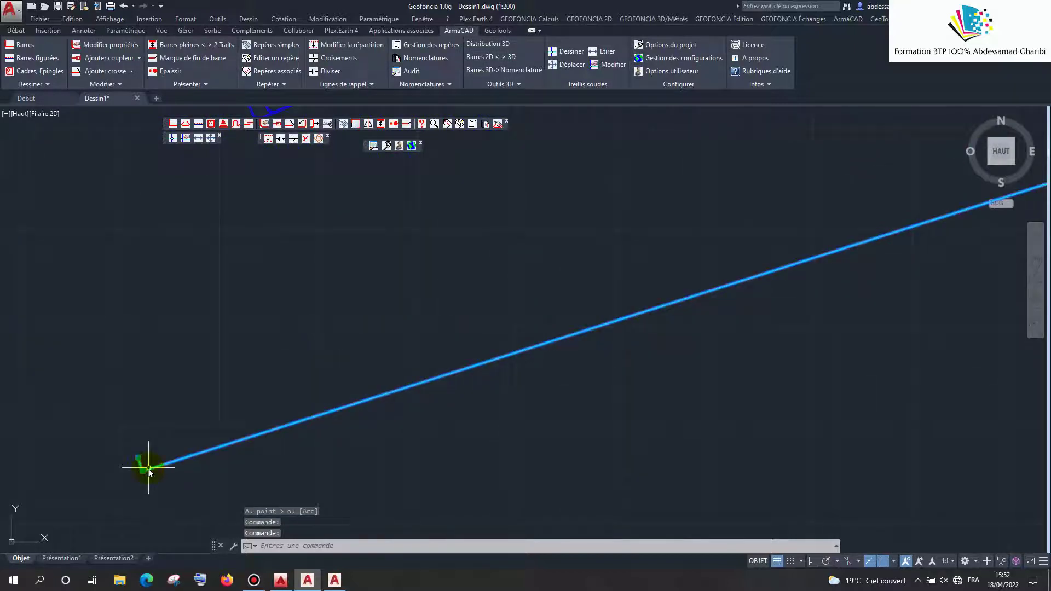
right_click(149, 469)
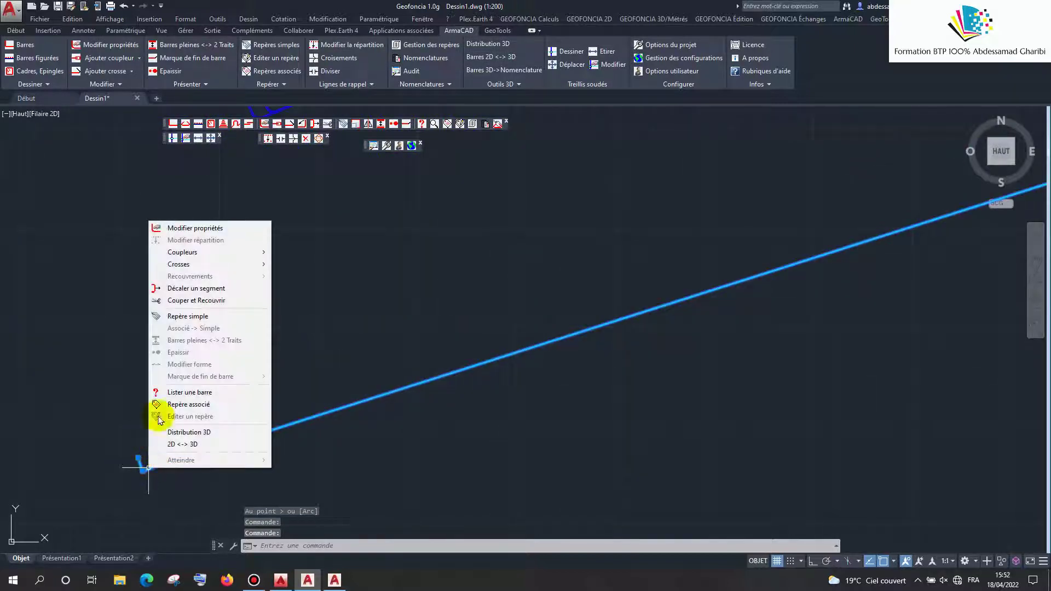
left_click(182, 444)
scroll(296, 427, "down", 2)
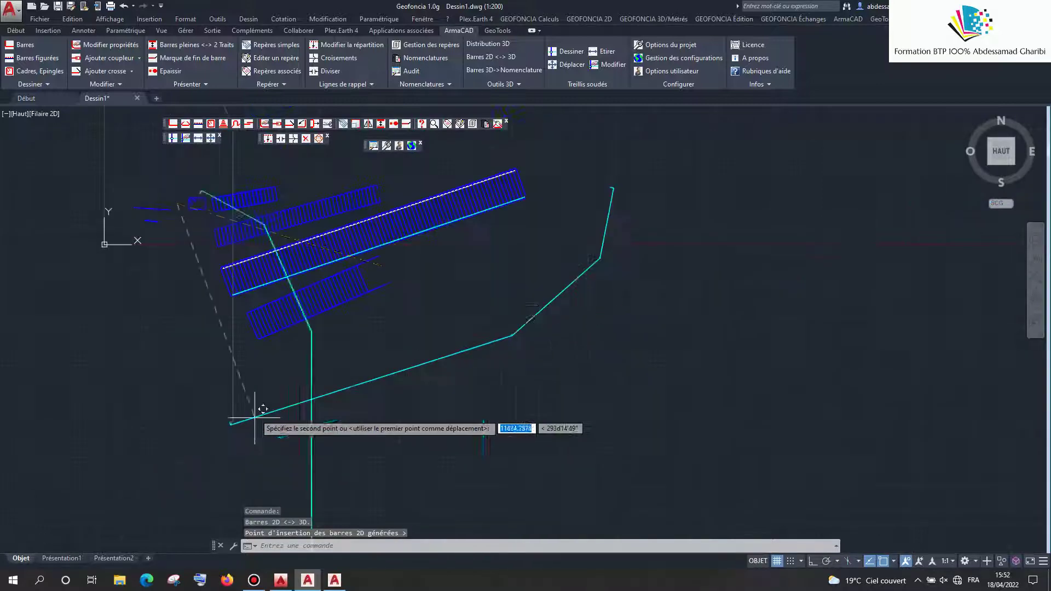
key("Escape")
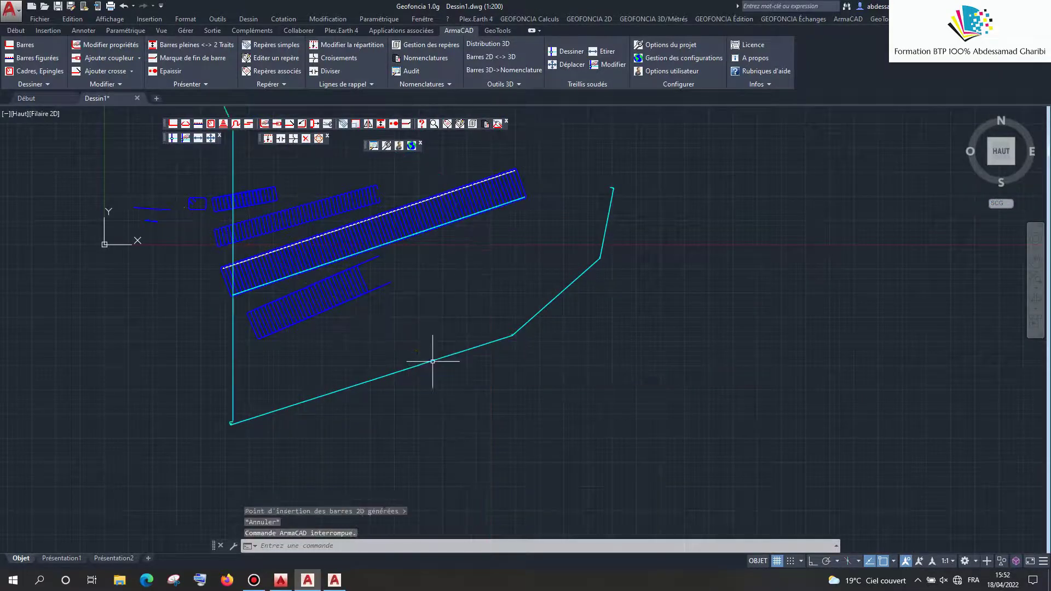
scroll(383, 360, "down", 3)
scroll(386, 358, "up", 1)
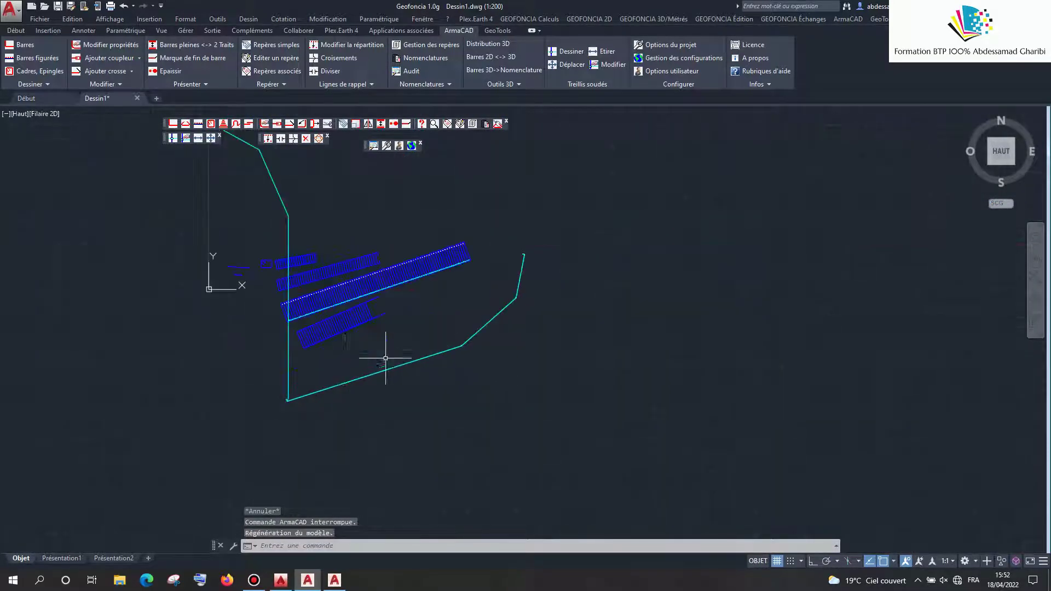
Erase the stray cyan polyline left by the conversion attempt with Effacer
right_click(289, 370)
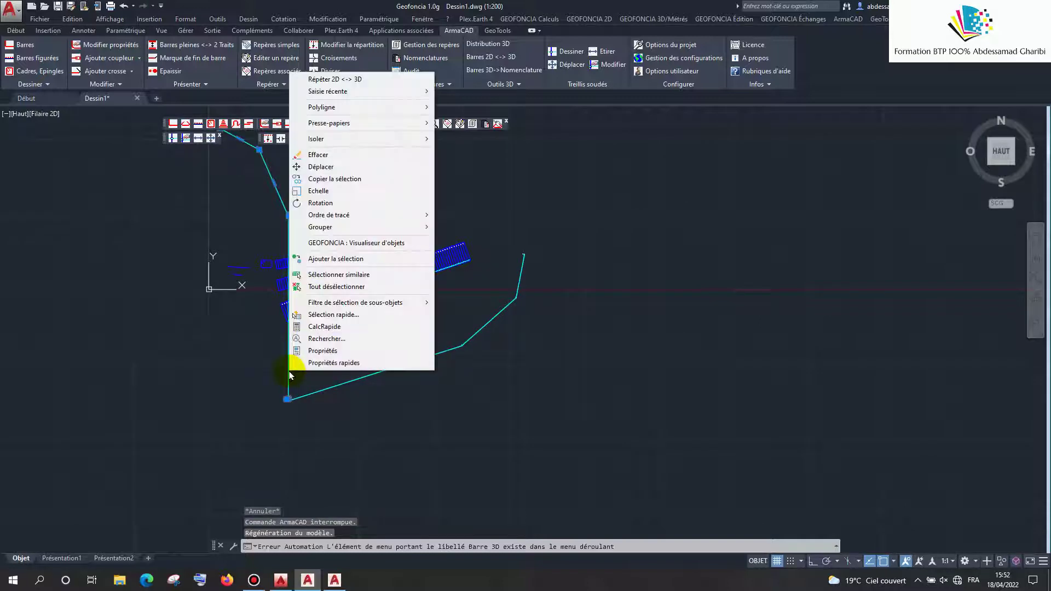
left_click(345, 155)
scroll(457, 341, "down", 4)
key("Escape")
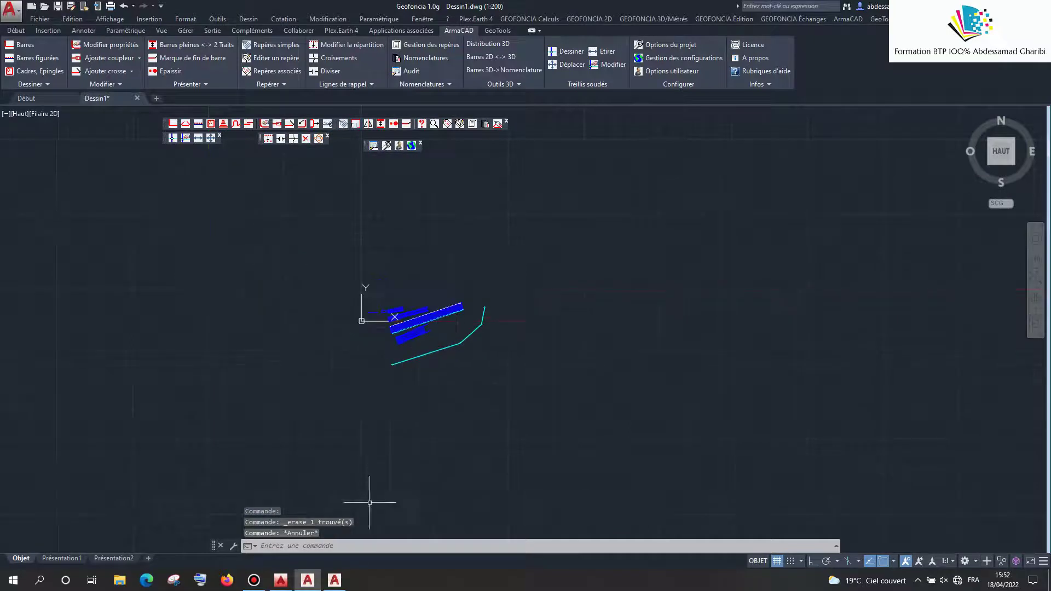
left_click(253, 580)
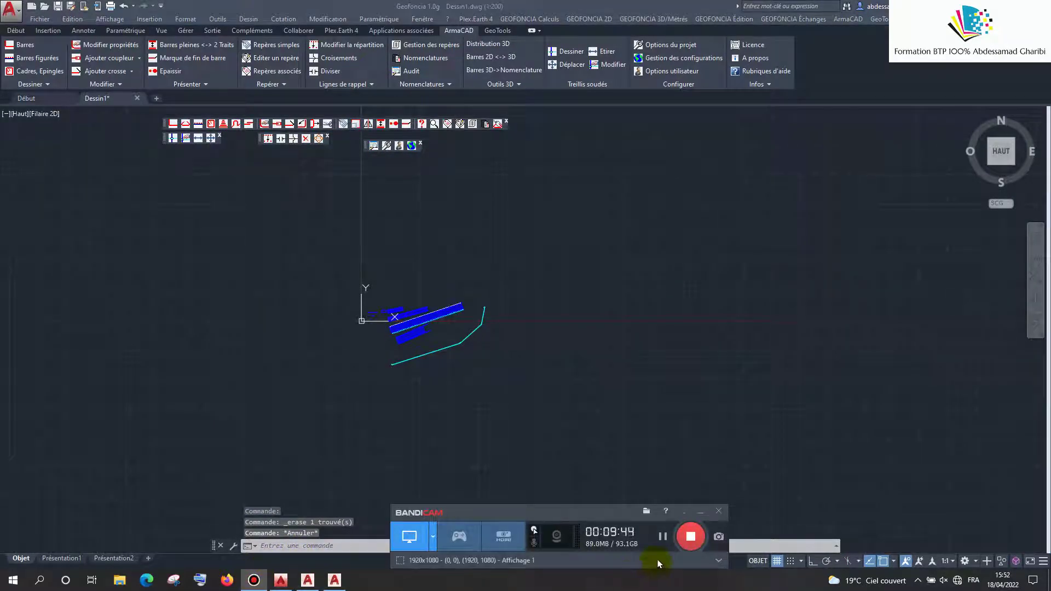